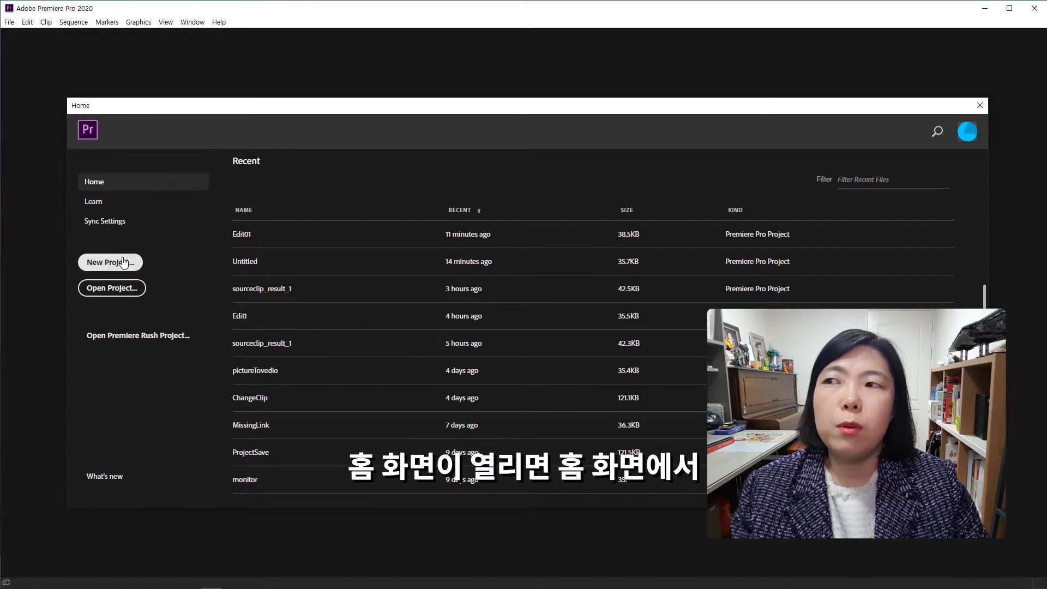
# - Start a new project named Edit01 and create a 4S folder inside D:\영상 while choosing its location
pyautogui.click(122, 260)
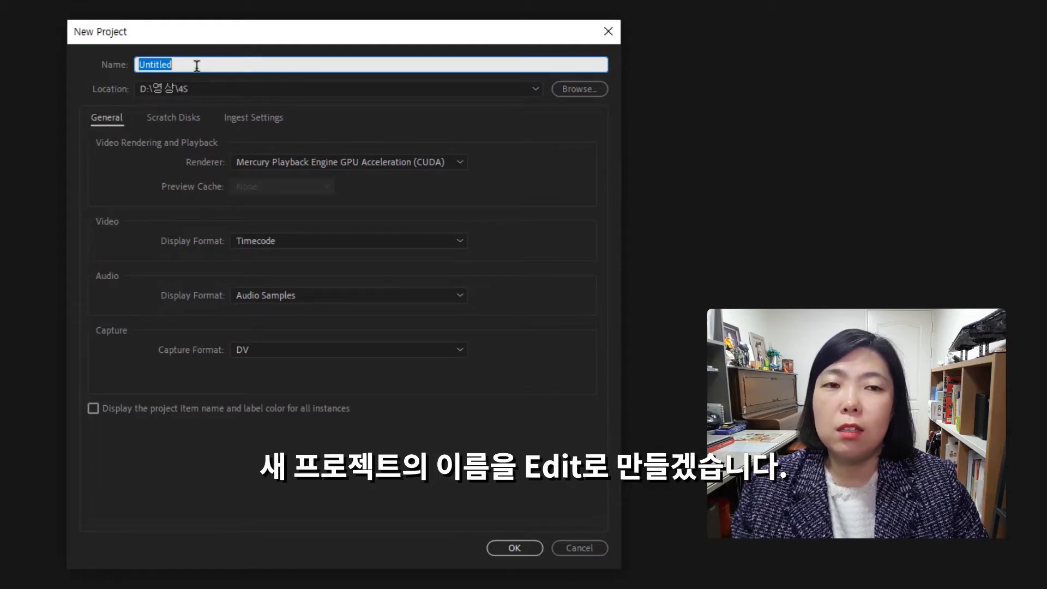
pyautogui.write('Edit01')
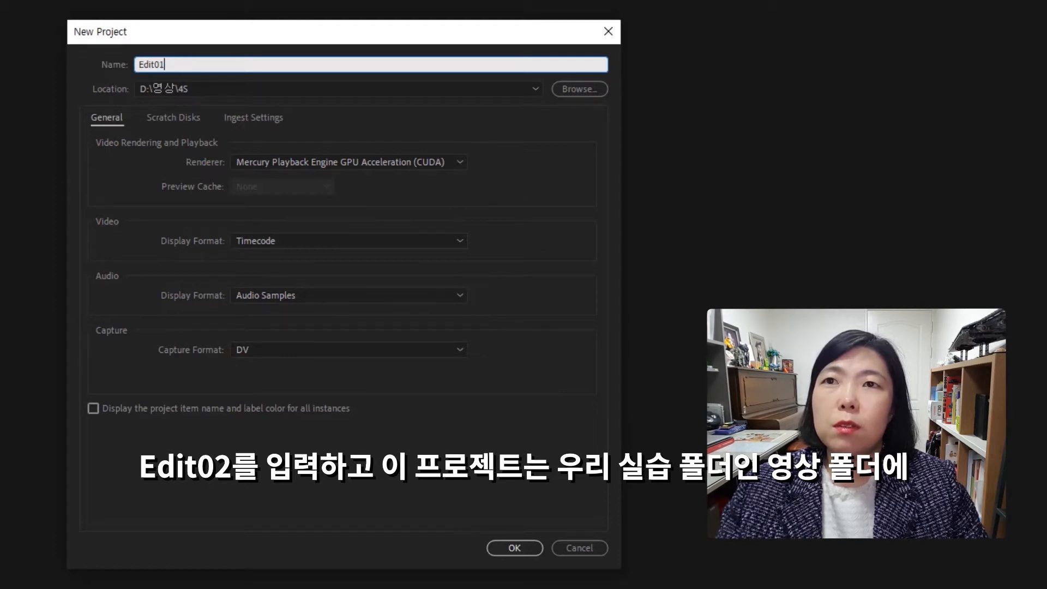
pyautogui.click(578, 88)
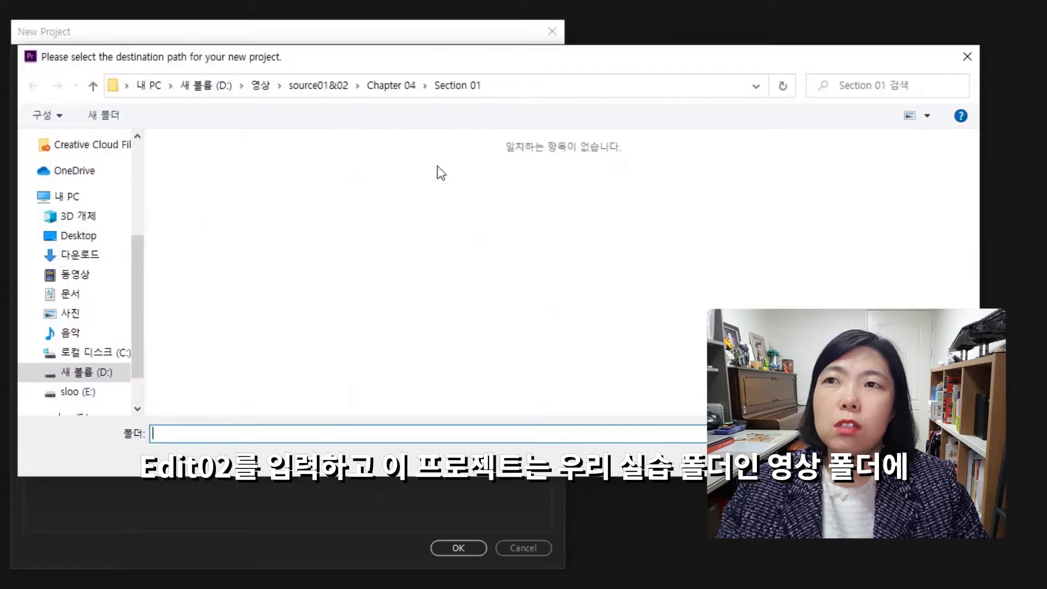
pyautogui.click(252, 86)
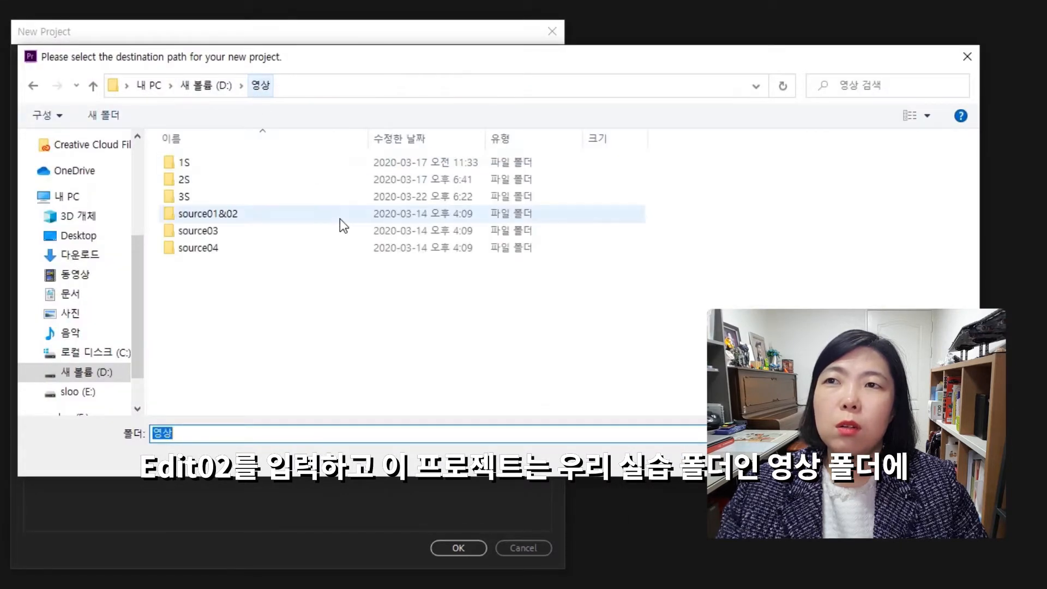
pyautogui.rightClick(312, 333)
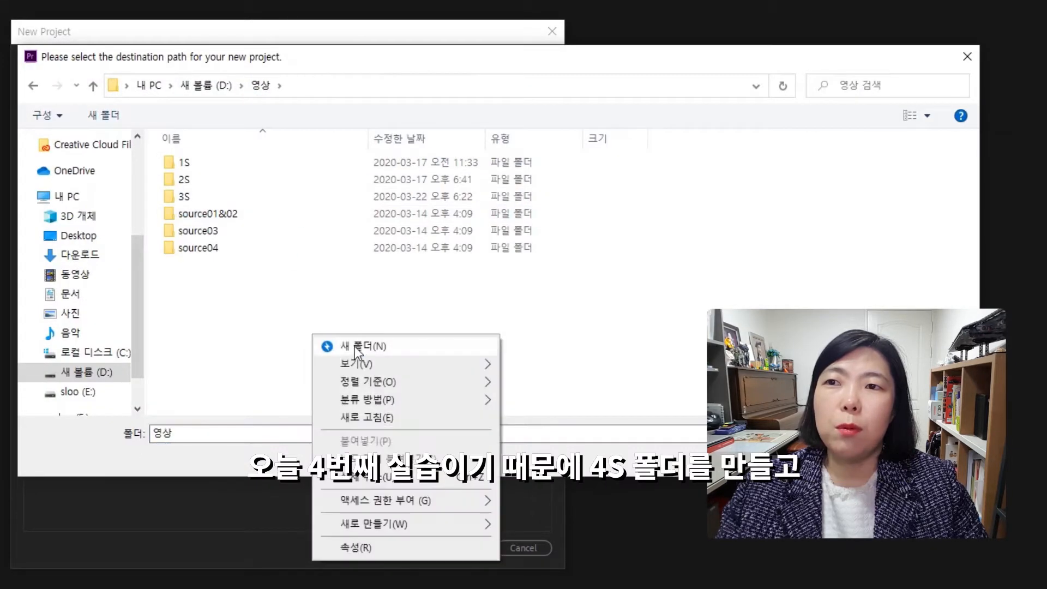
pyautogui.click(353, 344)
pyautogui.write('4')
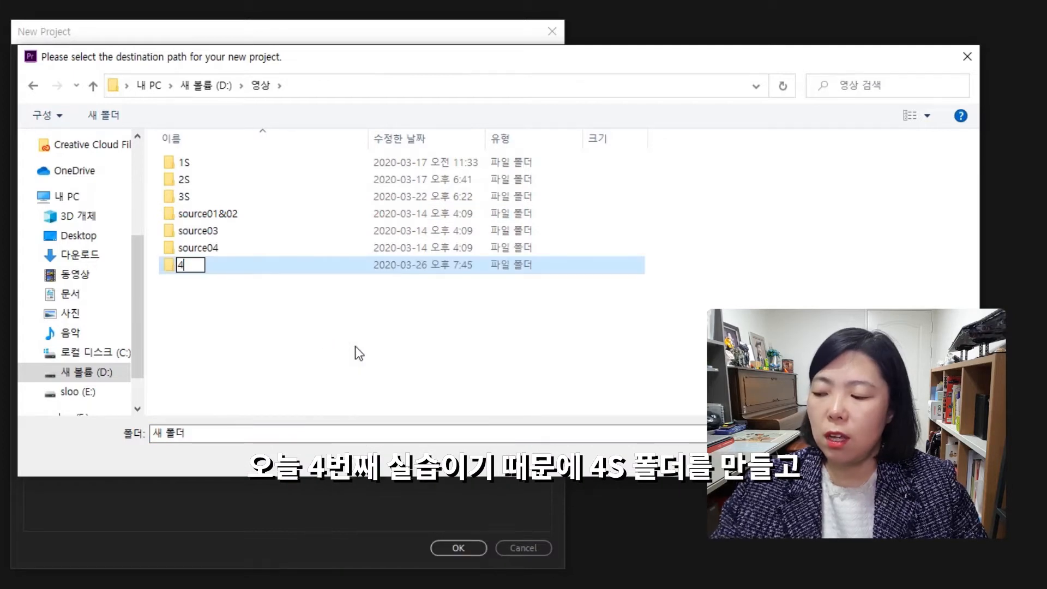
pyautogui.write('S')
pyautogui.click(355, 346)
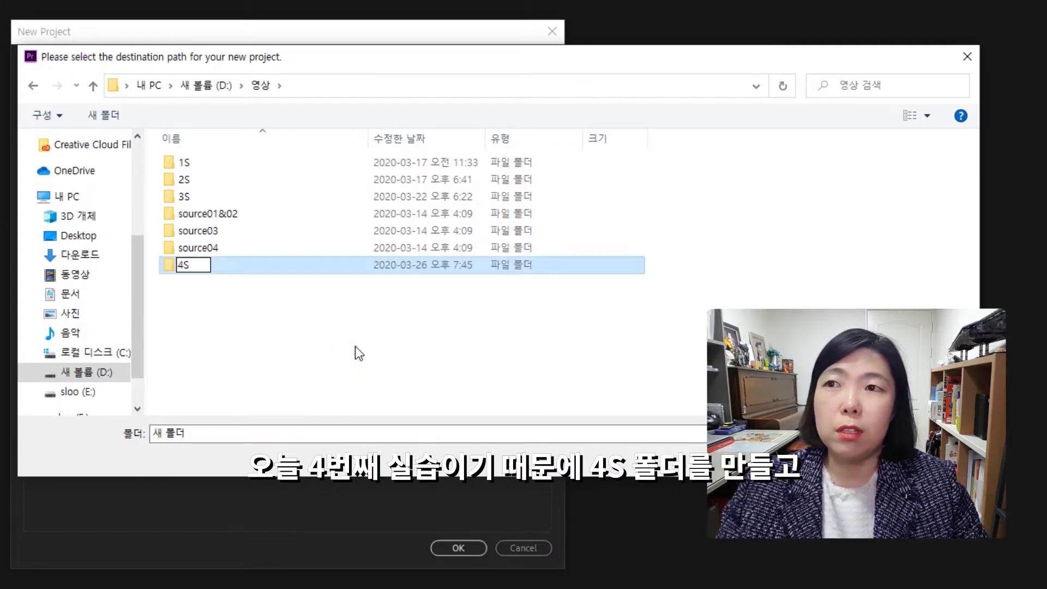
# - Set the 4S folder as the project location and create the project
pyautogui.doubleClick(250, 212)
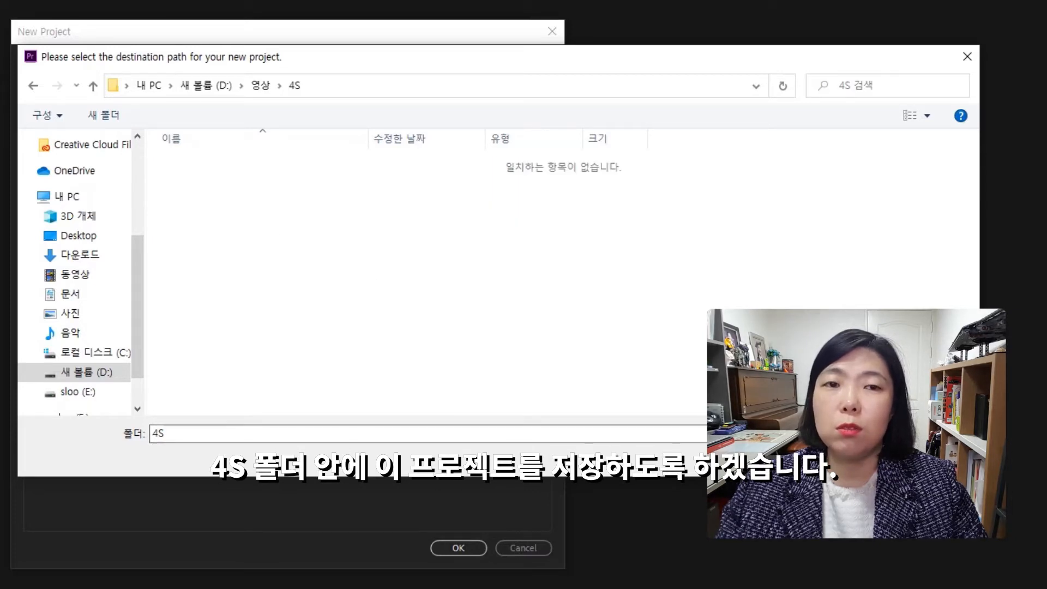
pyautogui.click(840, 456)
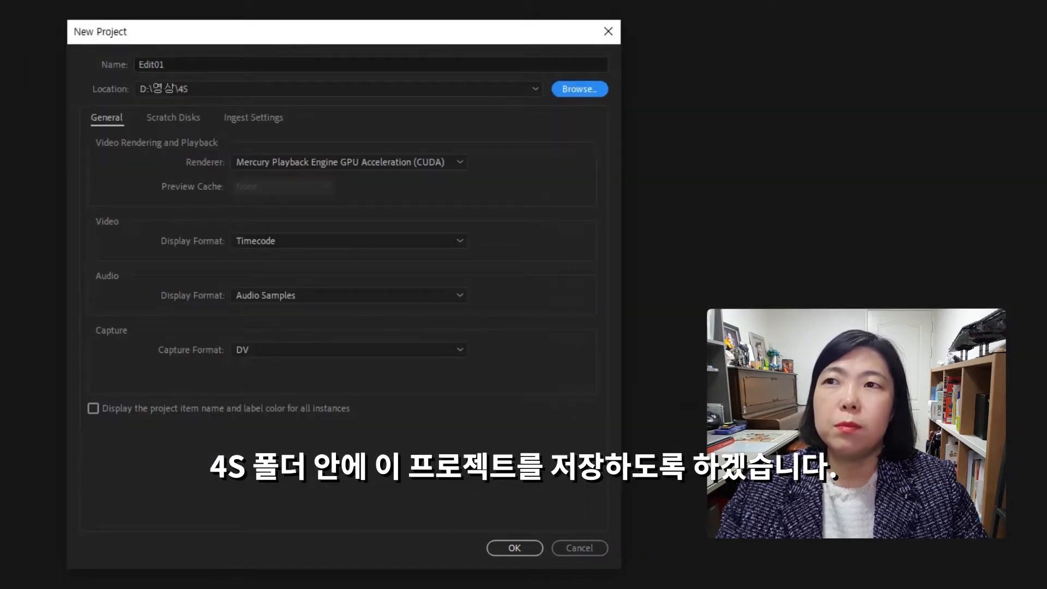
pyautogui.click(500, 550)
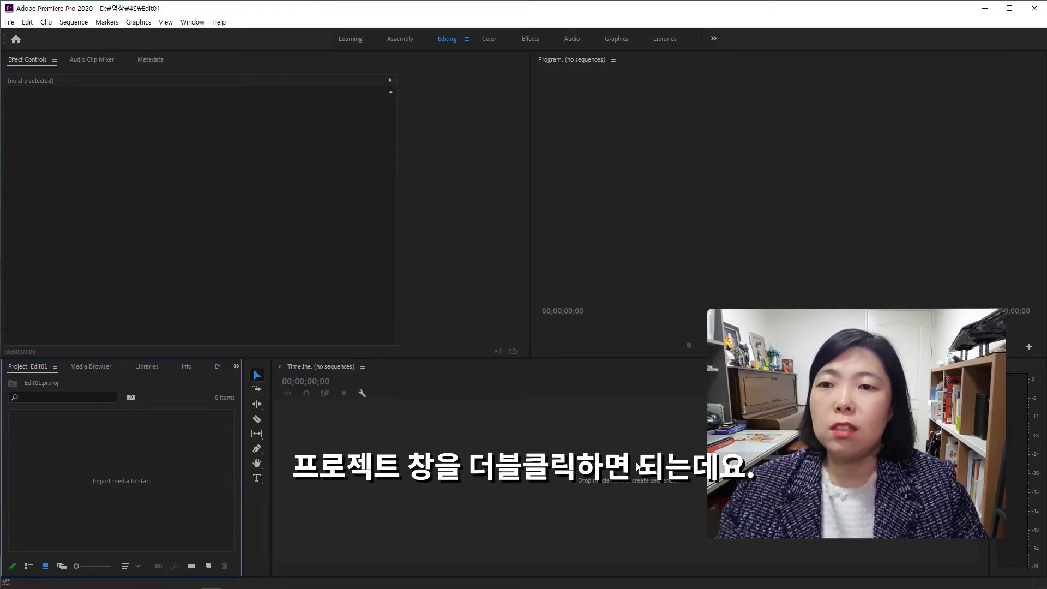
# - Begin importing media and browse to the Section 01 folder under 영상, source01&02, Chapter 04
pyautogui.doubleClick(144, 459)
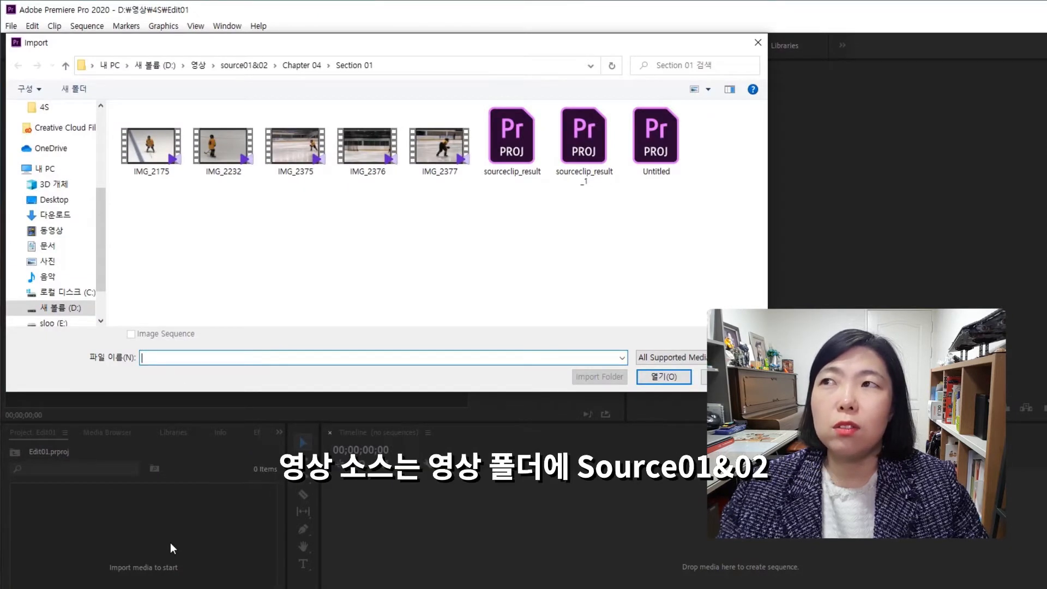
pyautogui.click(198, 66)
pyautogui.click(192, 185)
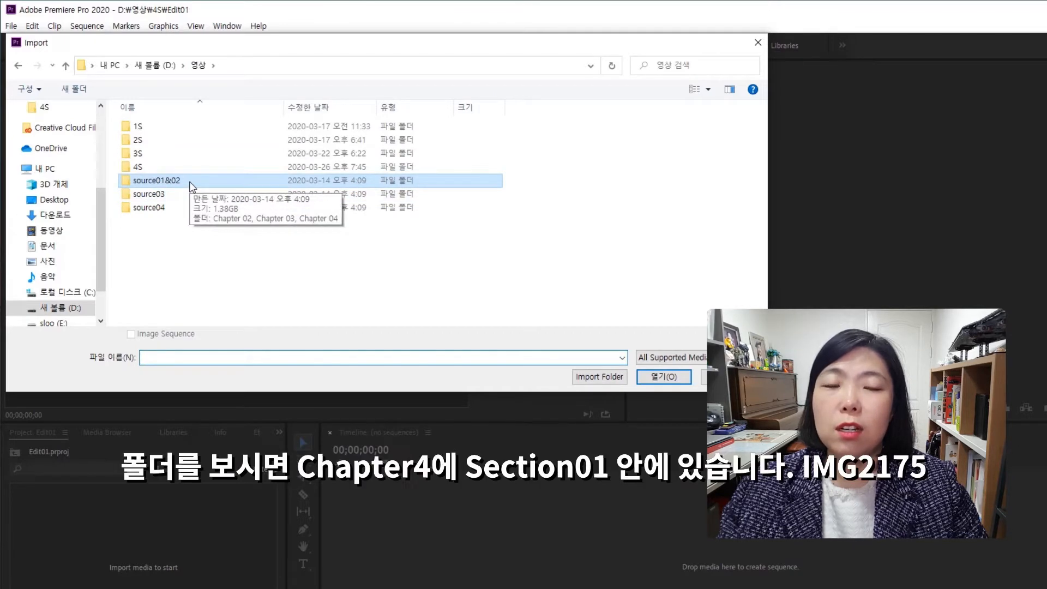
pyautogui.doubleClick(192, 184)
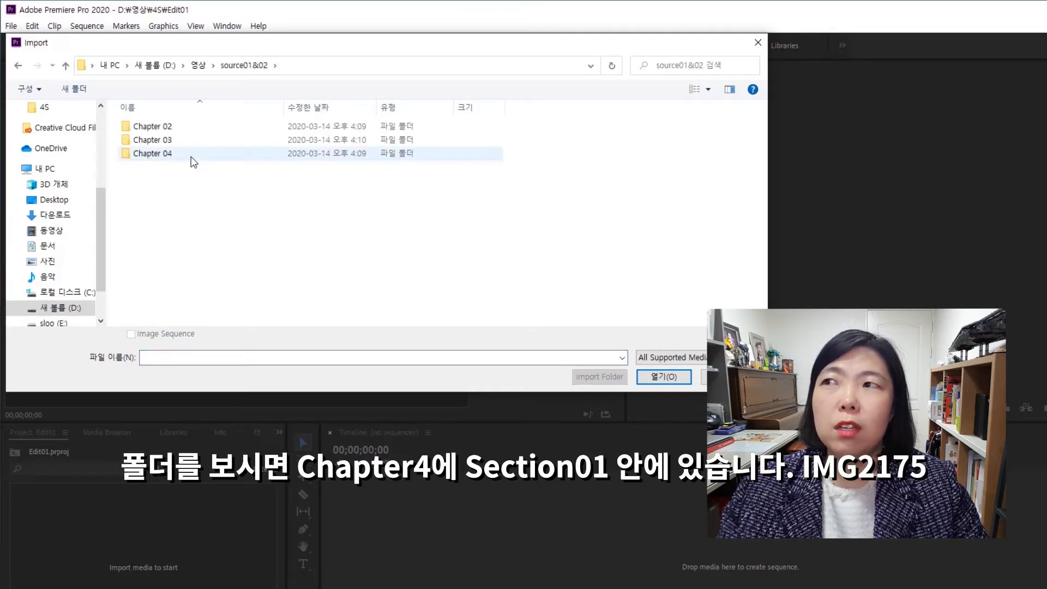
pyautogui.doubleClick(191, 155)
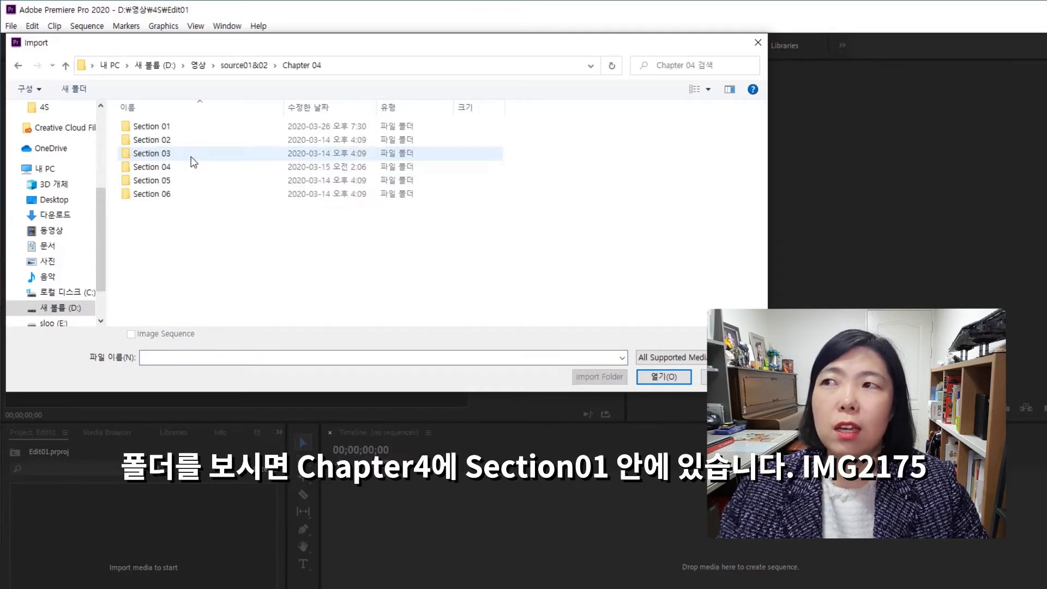
pyautogui.doubleClick(192, 128)
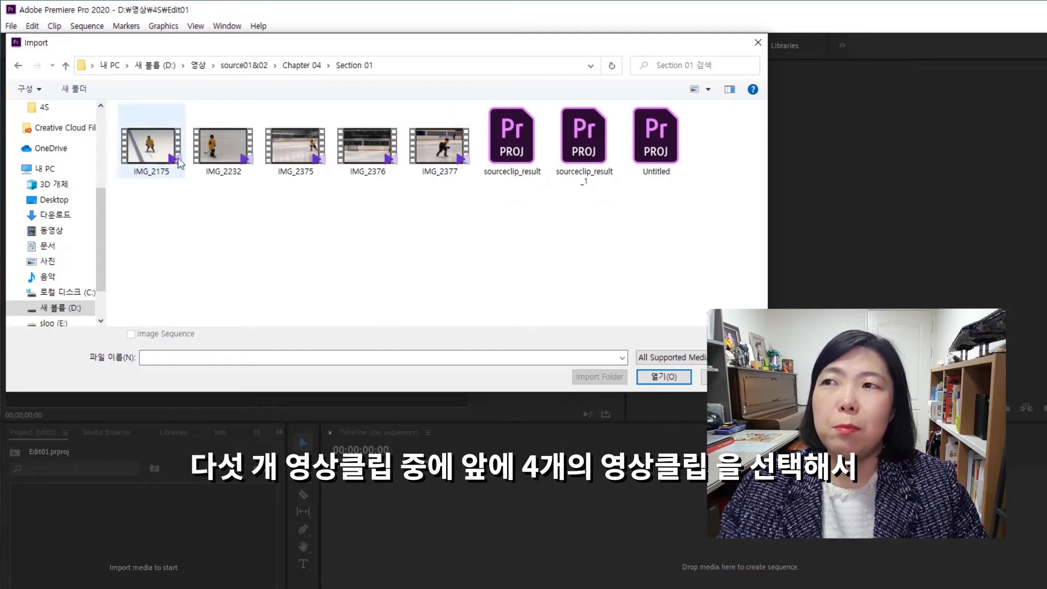
pyautogui.moveTo(375, 243); pyautogui.dragTo(145, 147)
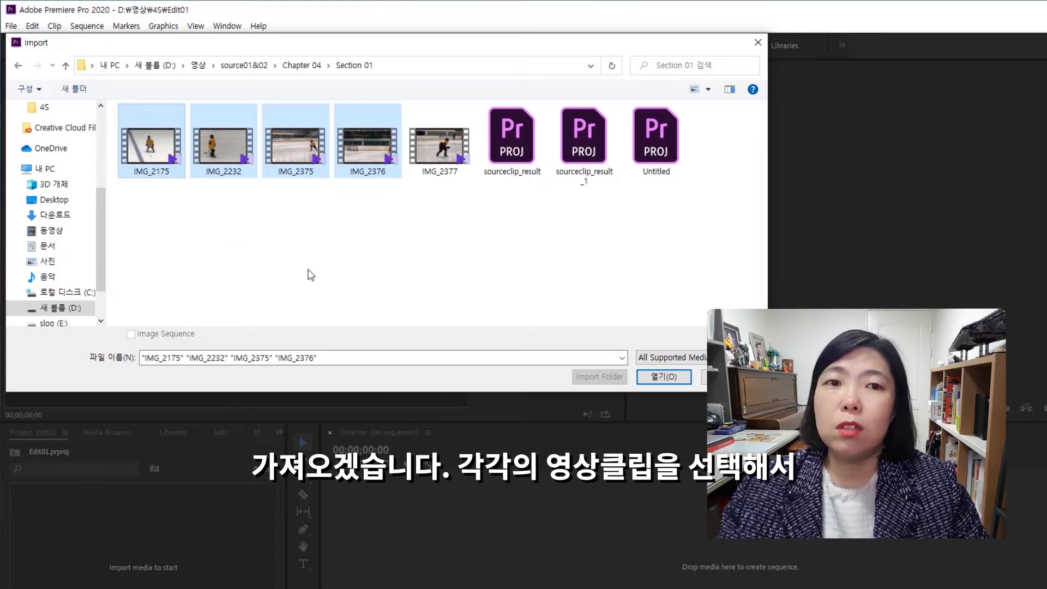
pyautogui.click(311, 274)
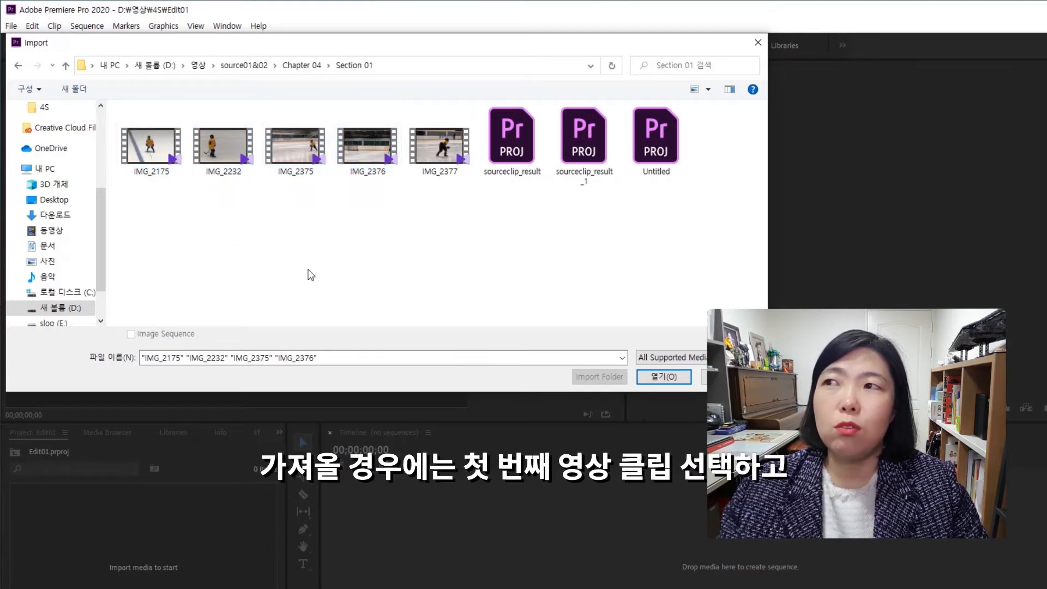
pyautogui.click(146, 153)
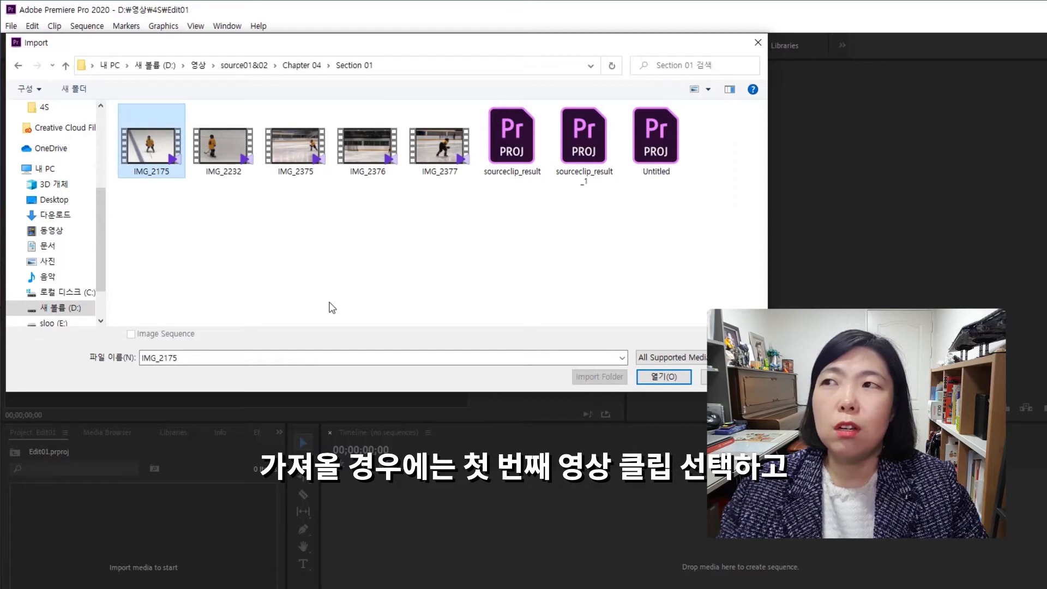
pyautogui.keyDown('ctrl'); pyautogui.click(294, 164); pyautogui.keyUp('ctrl')
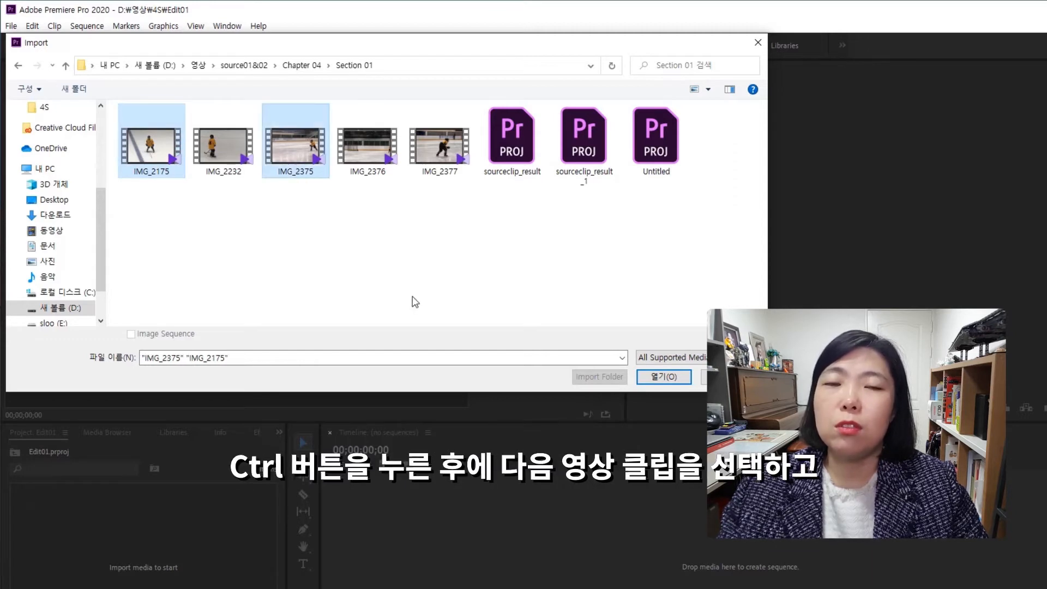
pyautogui.keyDown('ctrl'); pyautogui.click(442, 153); pyautogui.keyUp('ctrl')
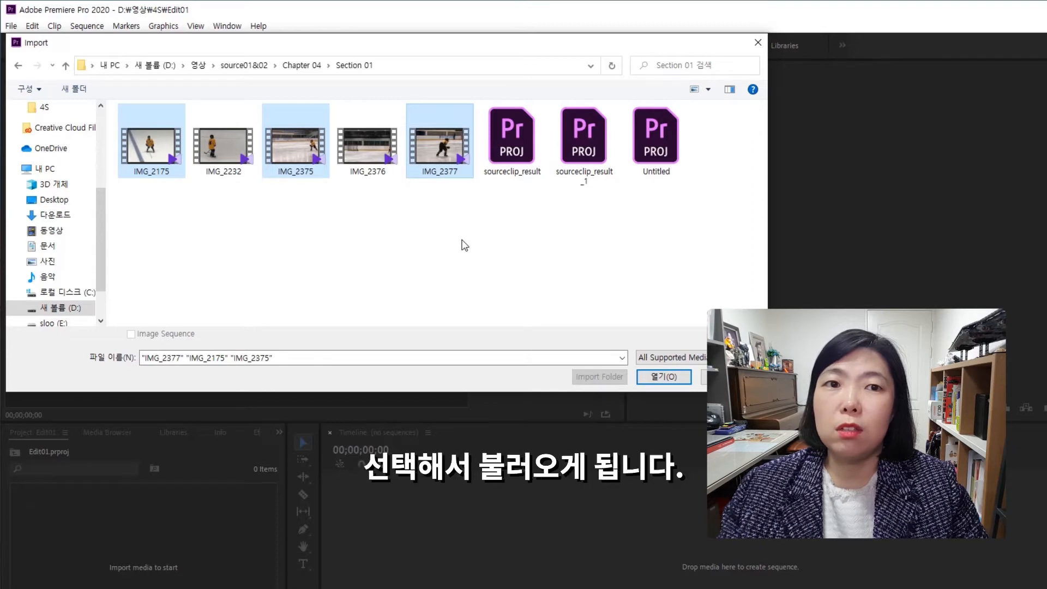
pyautogui.click(464, 245)
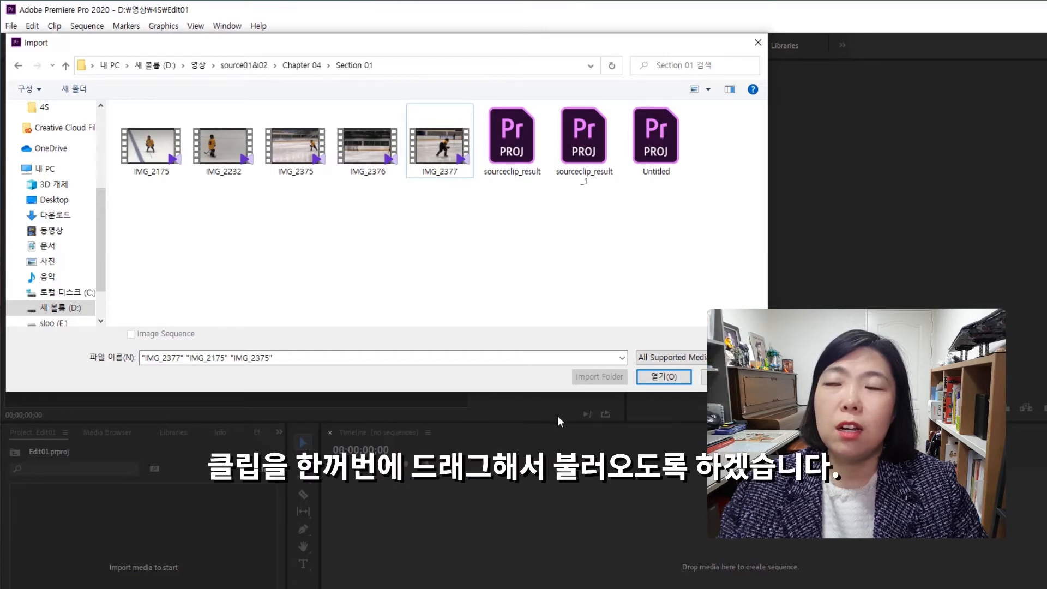
# - Import the clips IMG_2175, IMG_2232, IMG_2375 and IMG_2376 into the project and clear their selection
pyautogui.moveTo(373, 240); pyautogui.dragTo(132, 114)
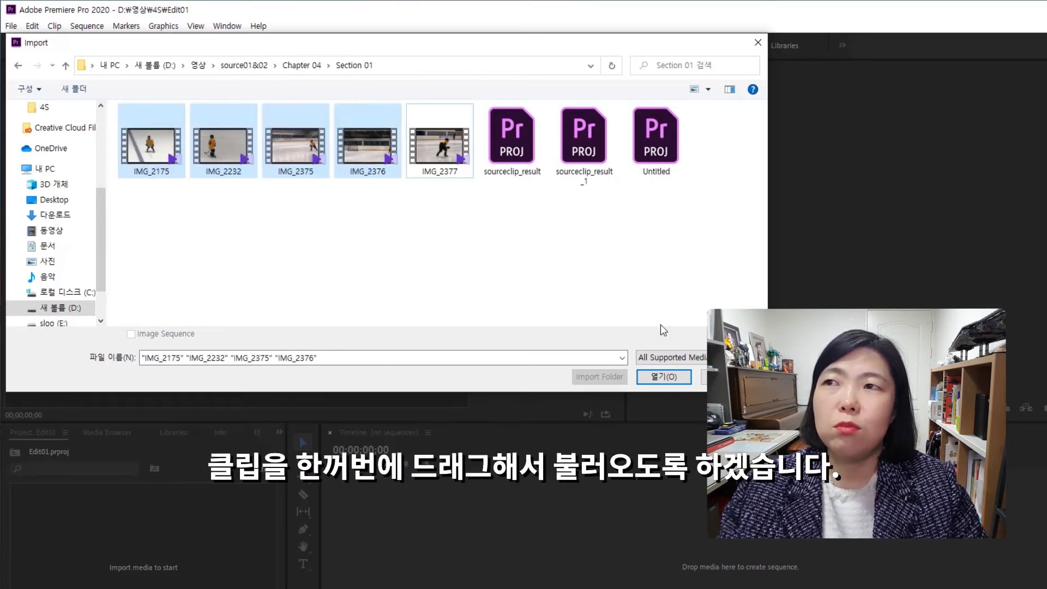
pyautogui.click(671, 378)
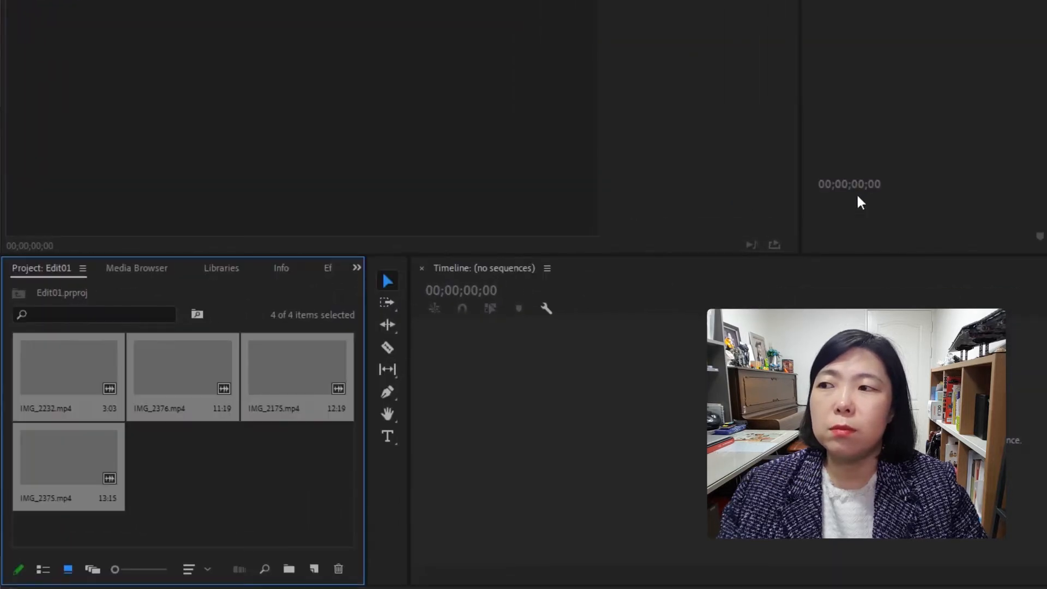
pyautogui.click(217, 476)
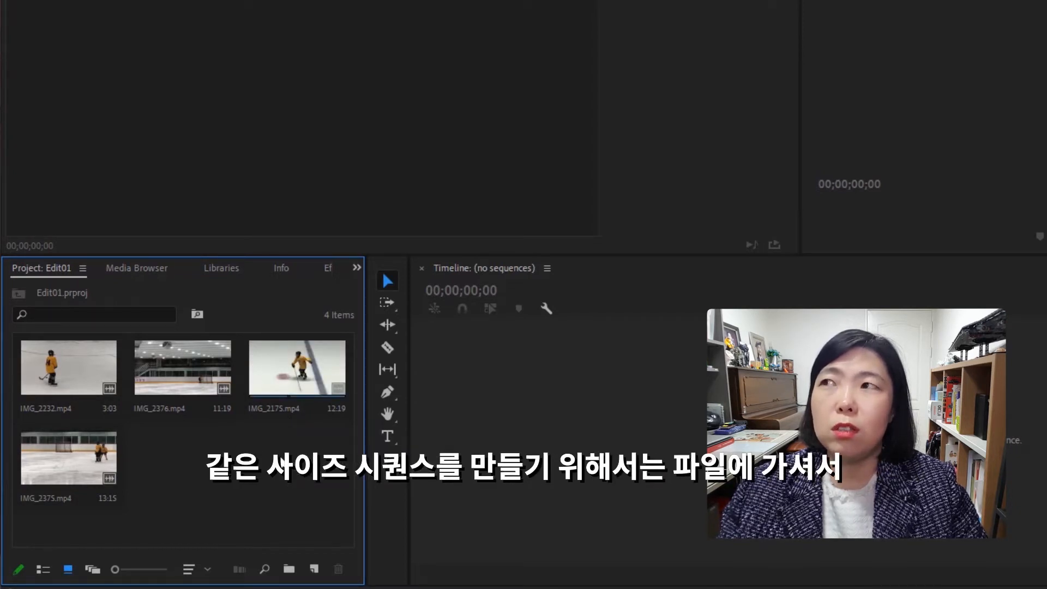
pyautogui.click(14, 32)
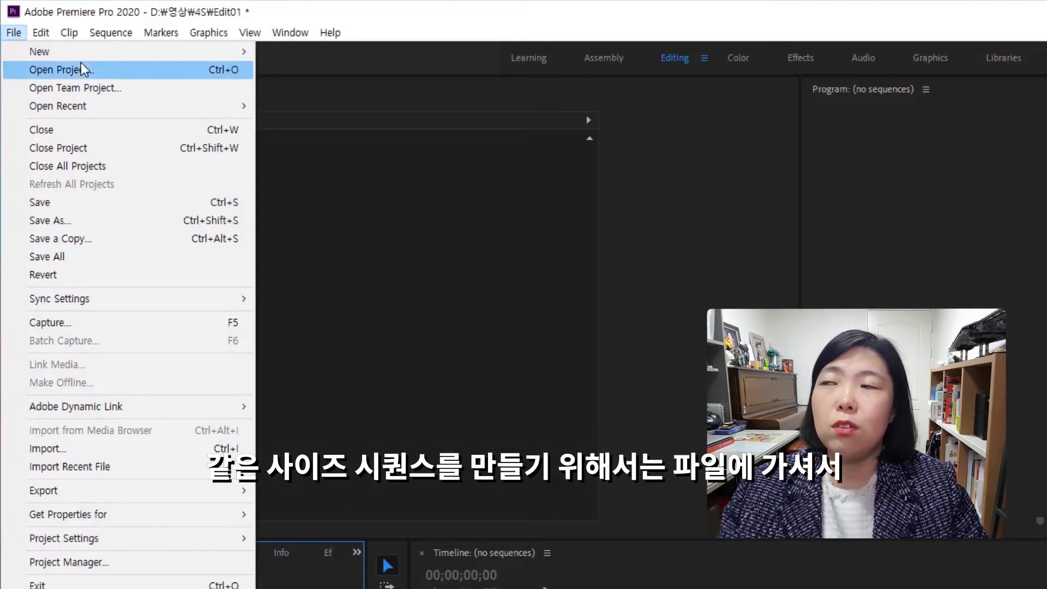
pyautogui.moveTo(89, 51)
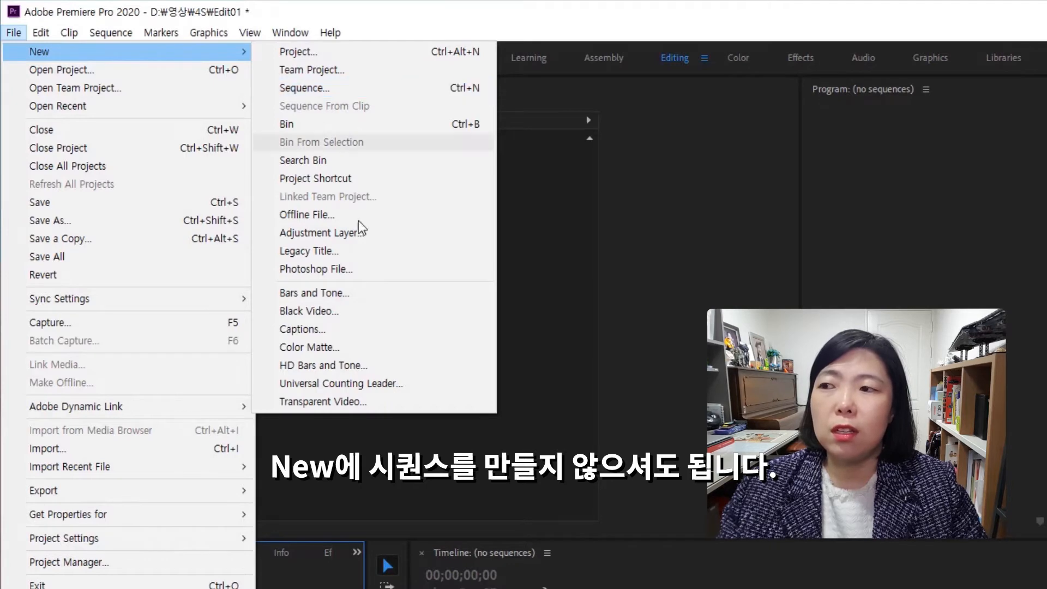
pyautogui.click(289, 498)
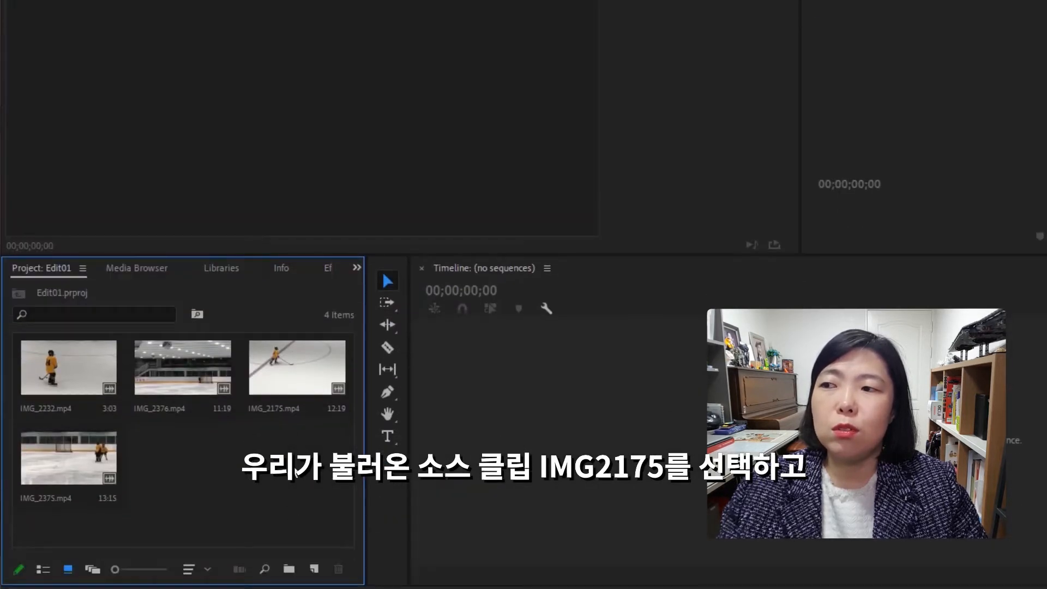
# - Create a new sequence from the IMG_2175.mp4 clip so it matches the clip's settings
pyautogui.click(286, 411)
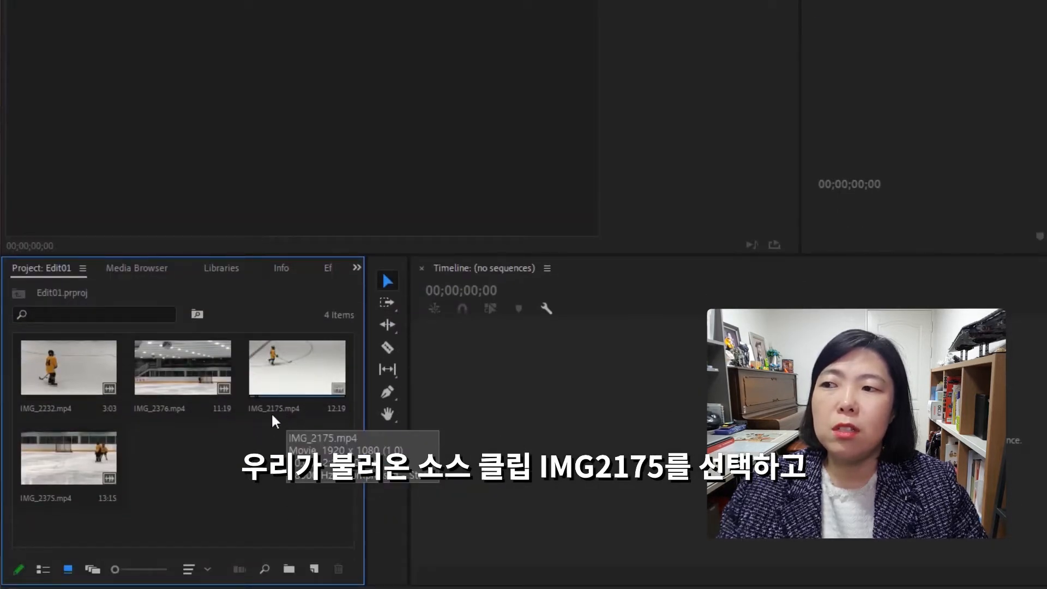
pyautogui.click(296, 368)
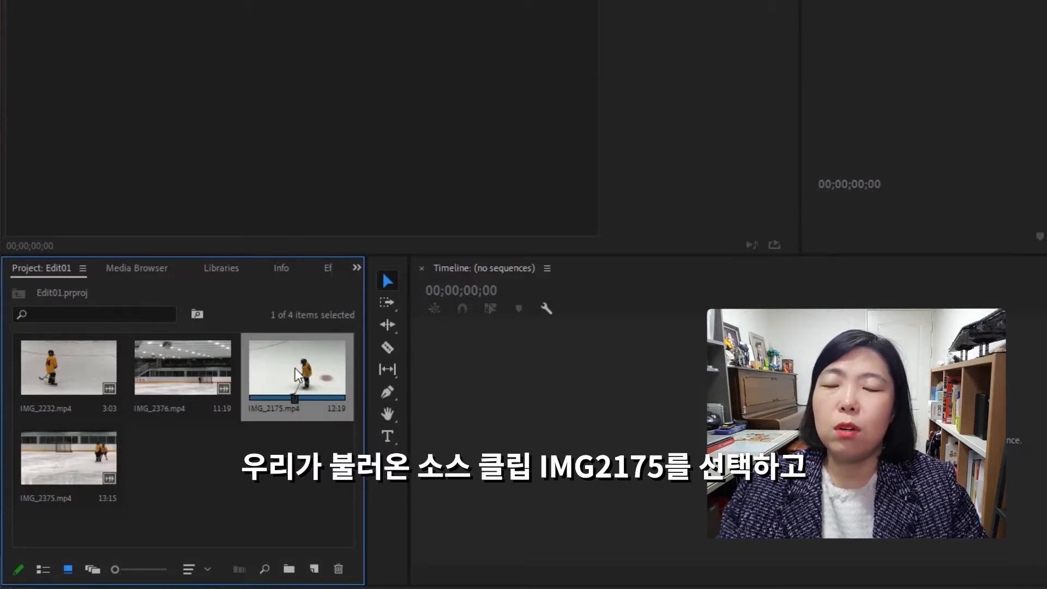
pyautogui.rightClick(295, 368)
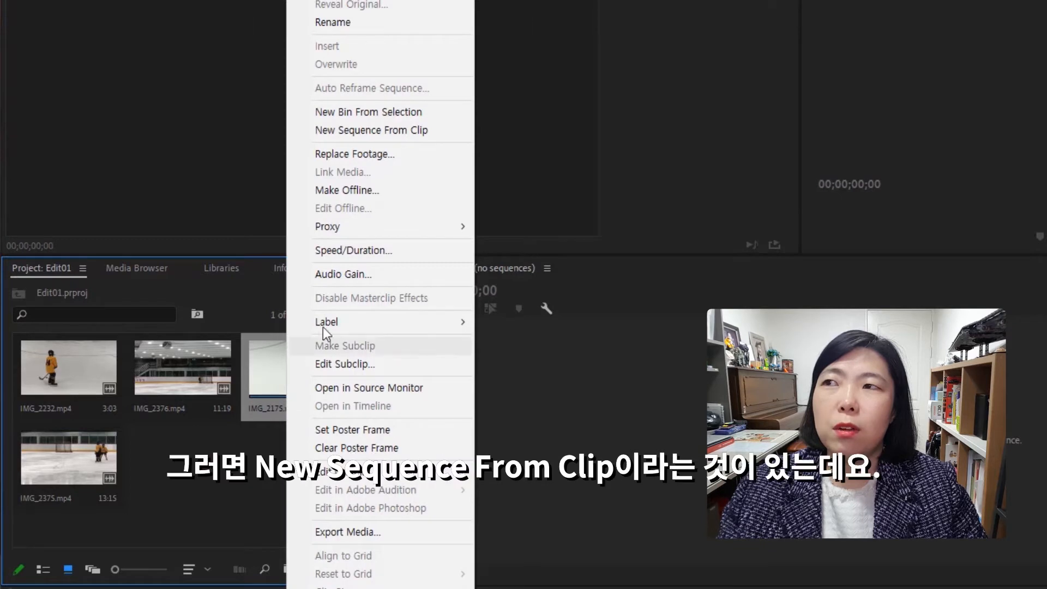
pyautogui.click(443, 134)
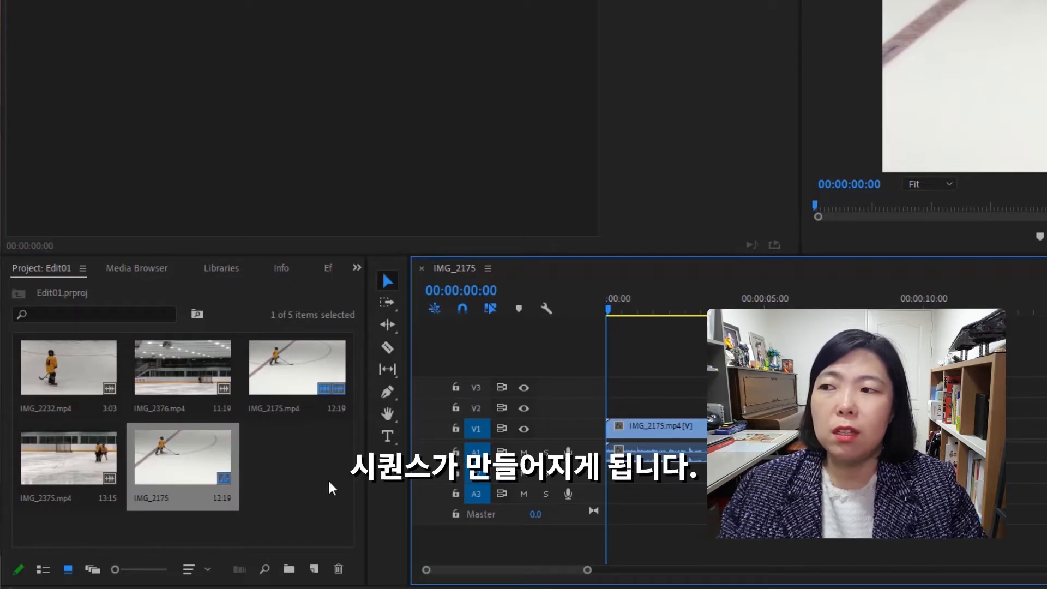
# - Rename the new IMG_2175 sequence in the project as Edit01
pyautogui.click(153, 498)
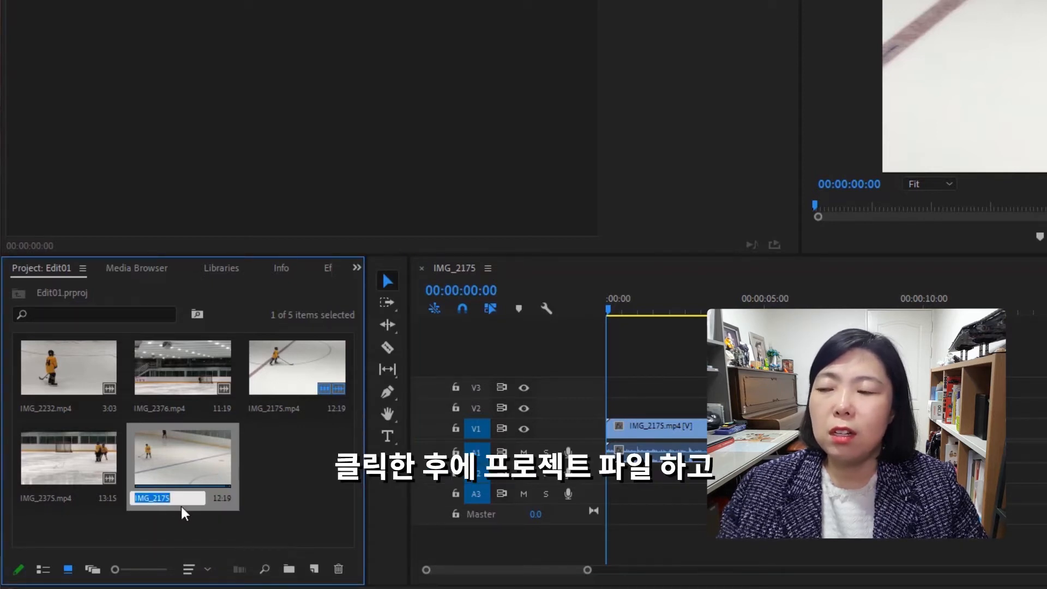
pyautogui.write('E')
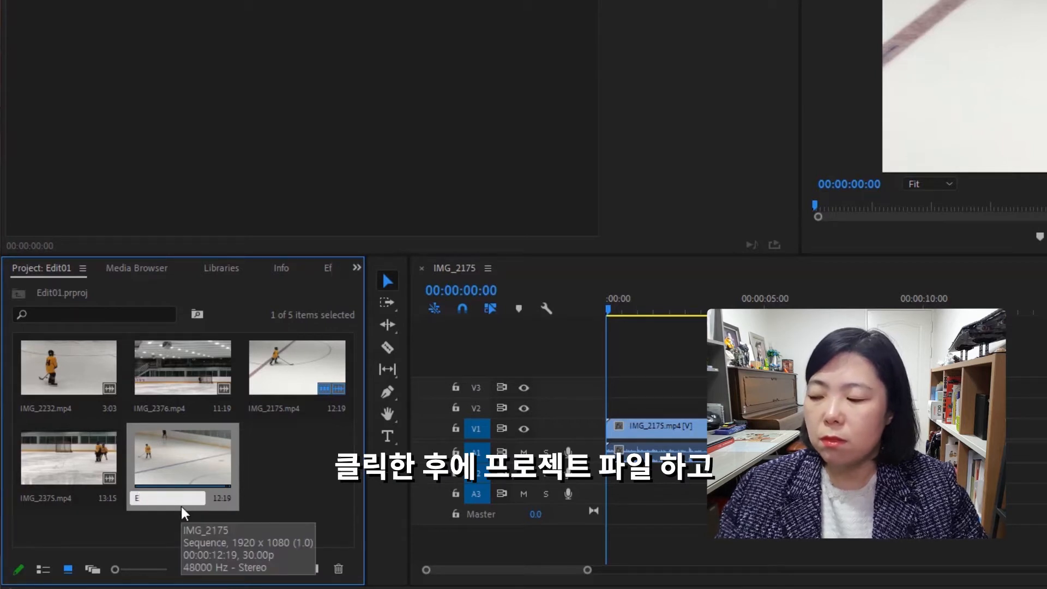
pyautogui.write('dit01')
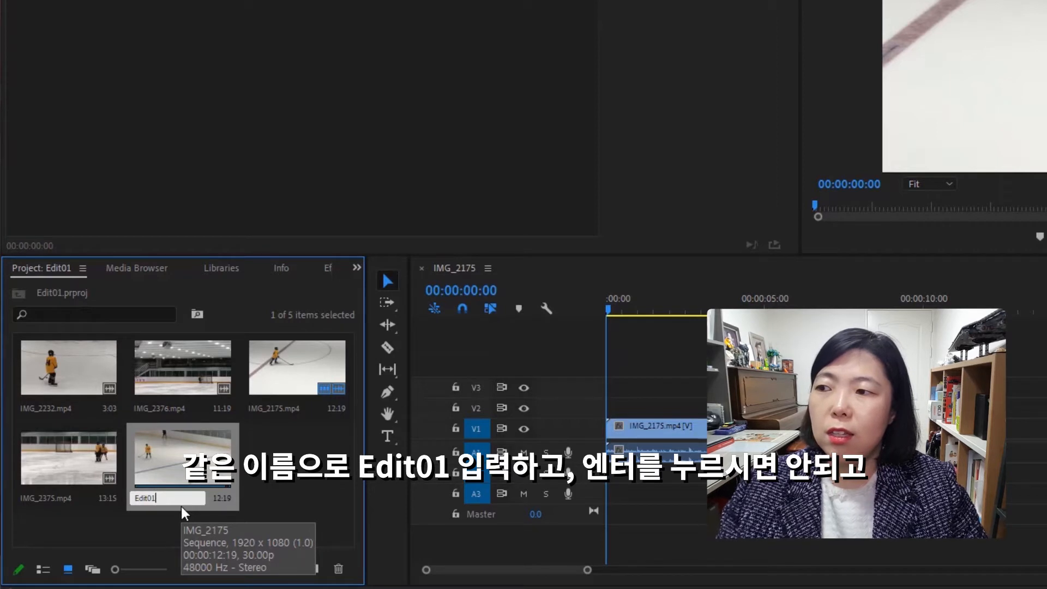
pyautogui.press('Tab')
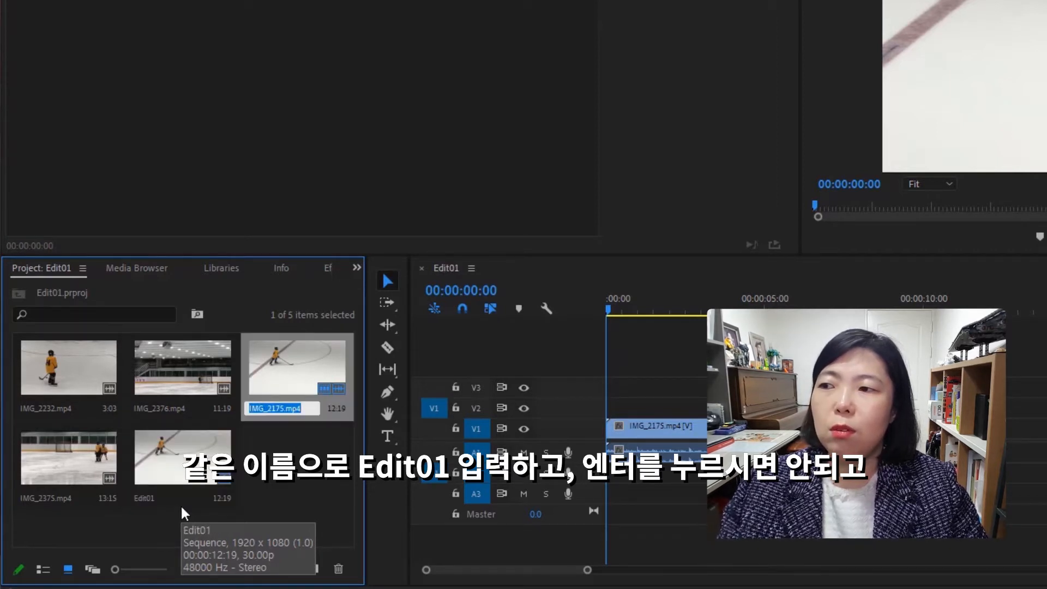
pyautogui.click(287, 517)
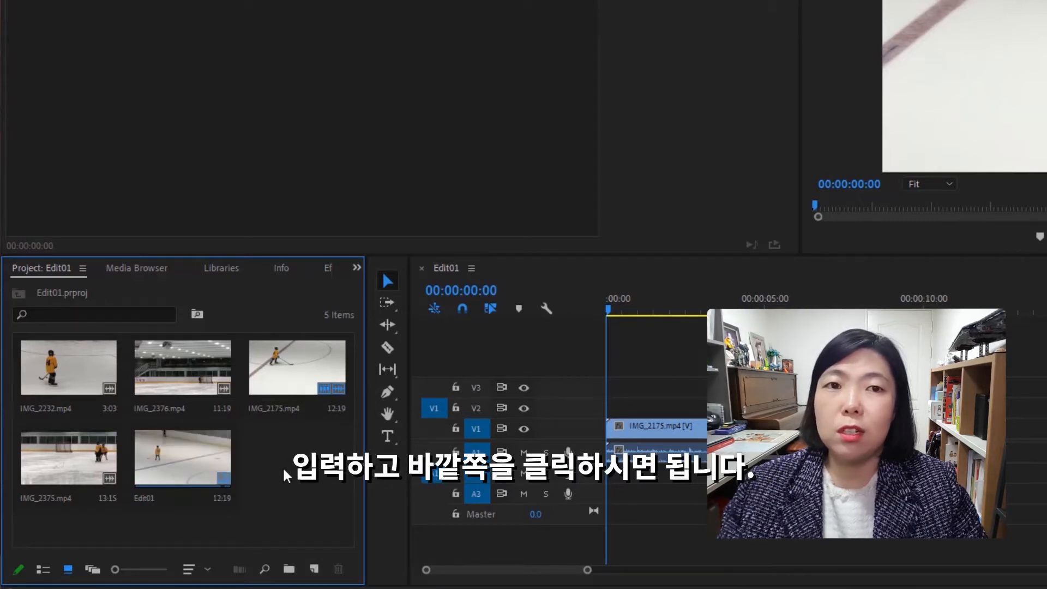
pyautogui.click(265, 405)
pyautogui.press('Return')
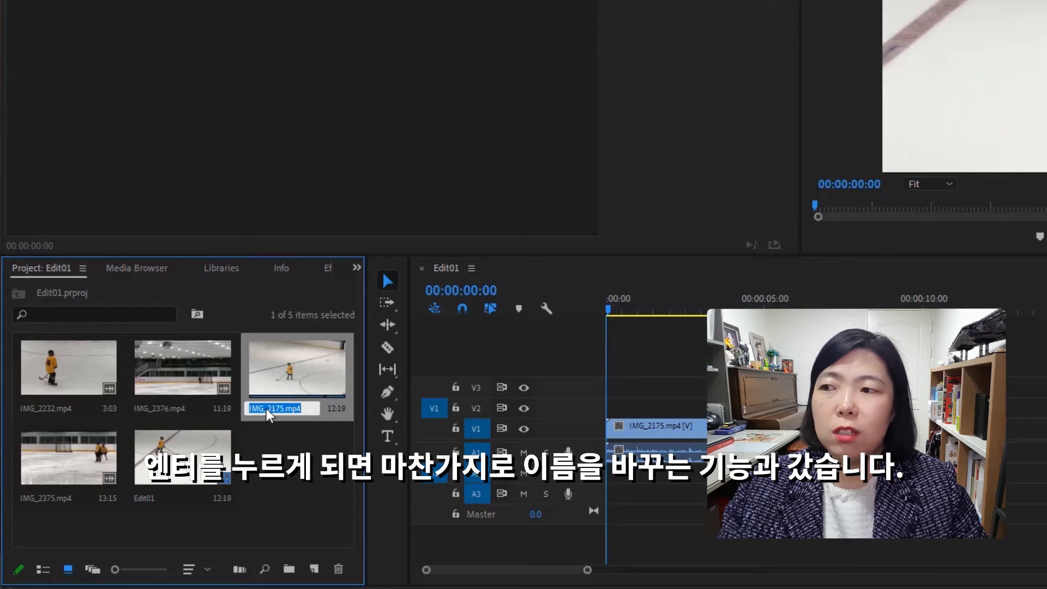
pyautogui.click(303, 464)
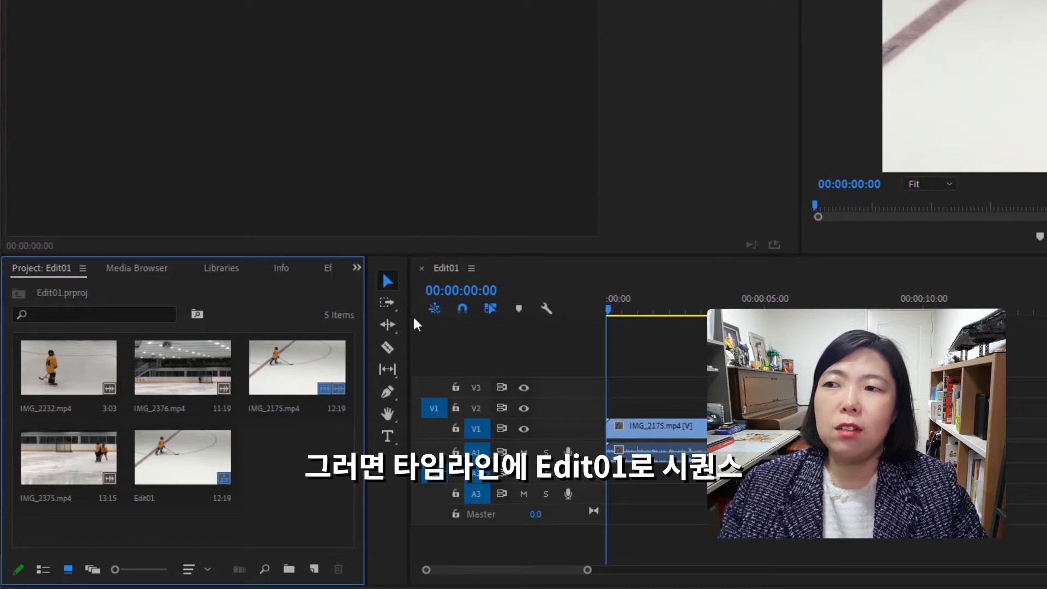
# - Add the IMG_2376.mp4 clip to the Edit01 timeline on V1, snapped directly after IMG_2175.mp4
pyautogui.click(528, 329)
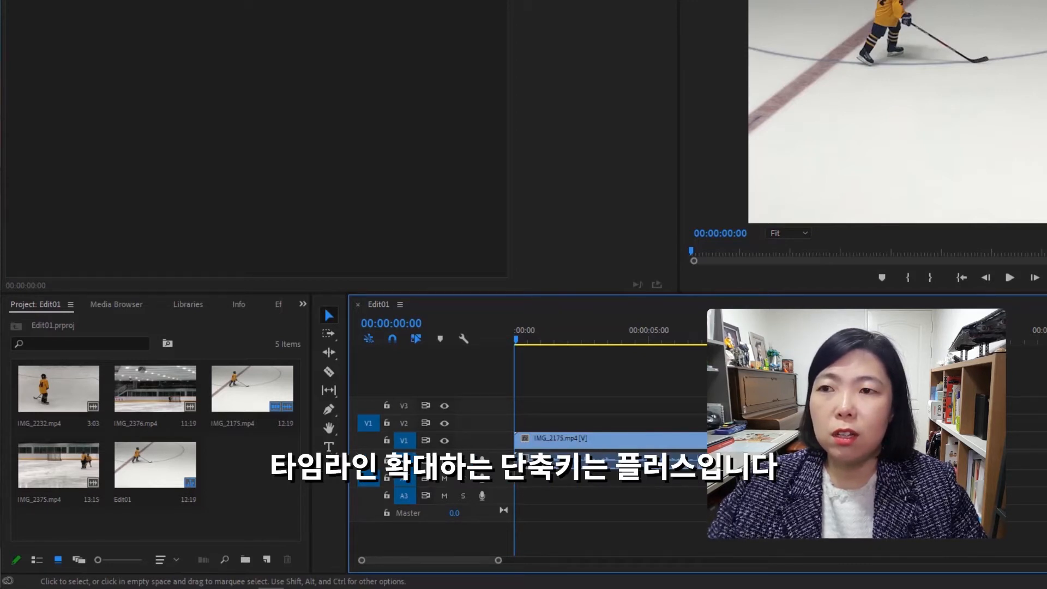
pyautogui.press('=')
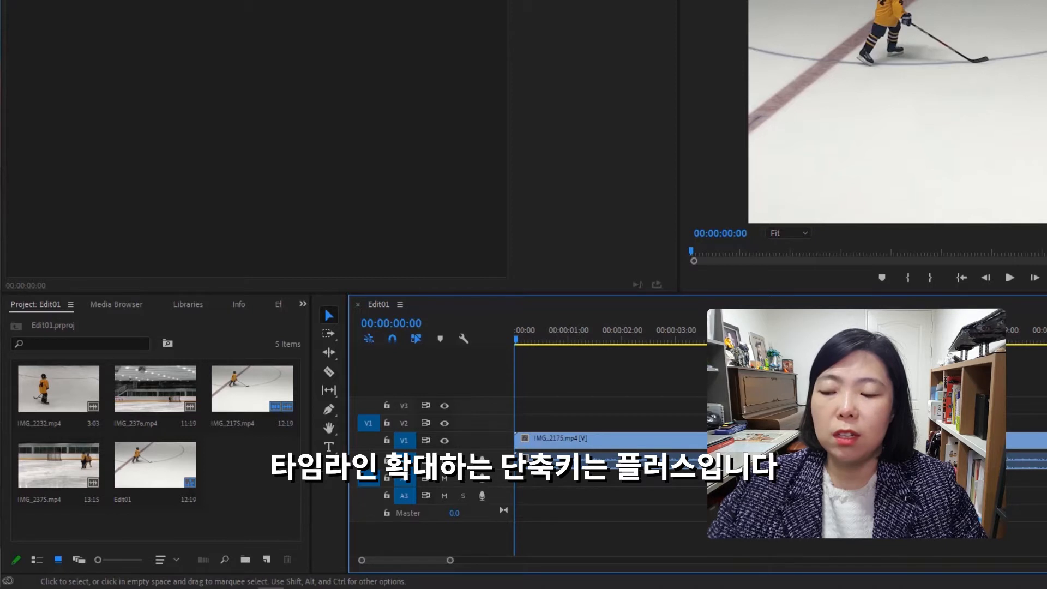
pyautogui.press('-')
pyautogui.press('-')
pyautogui.press('-')
pyautogui.press('-')
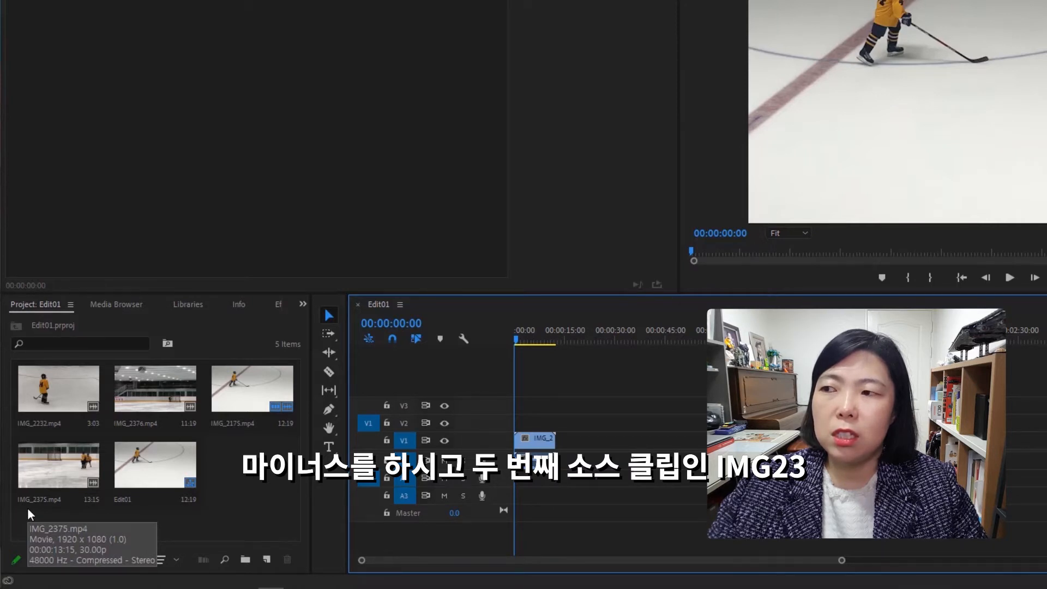
pyautogui.click(161, 401)
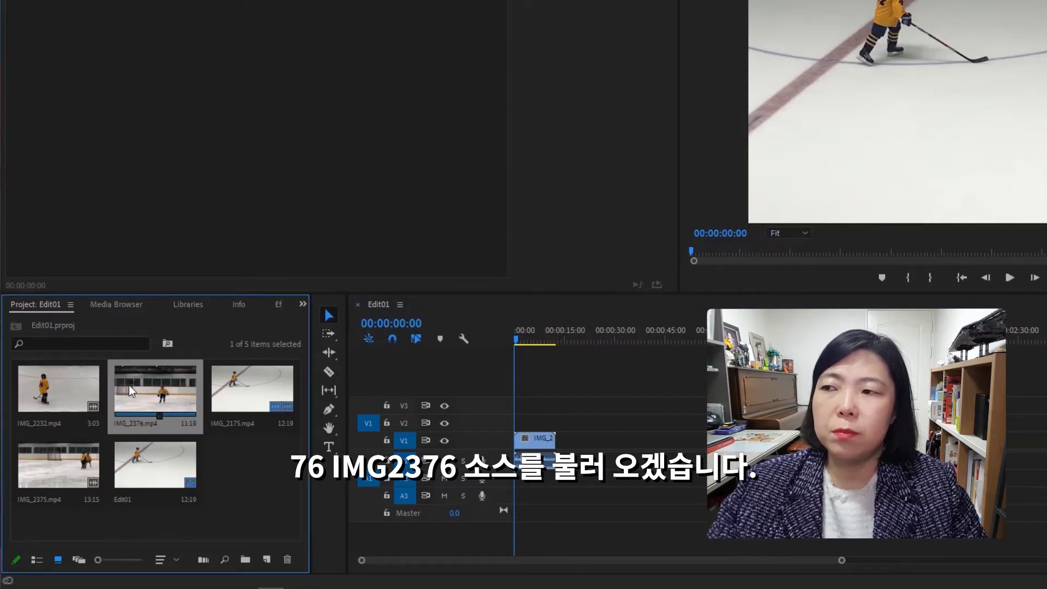
pyautogui.moveTo(139, 387); pyautogui.dragTo(563, 441)
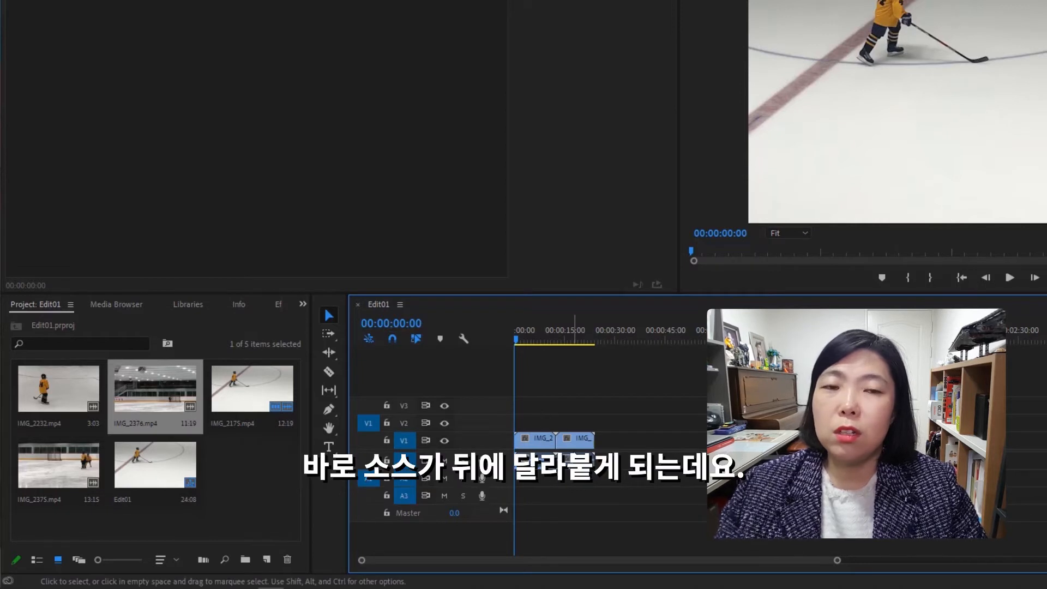
# - Place IMG_2232.mp4 on V1 at about 42 seconds with snapping off, and turn snapping back on
pyautogui.click(392, 338)
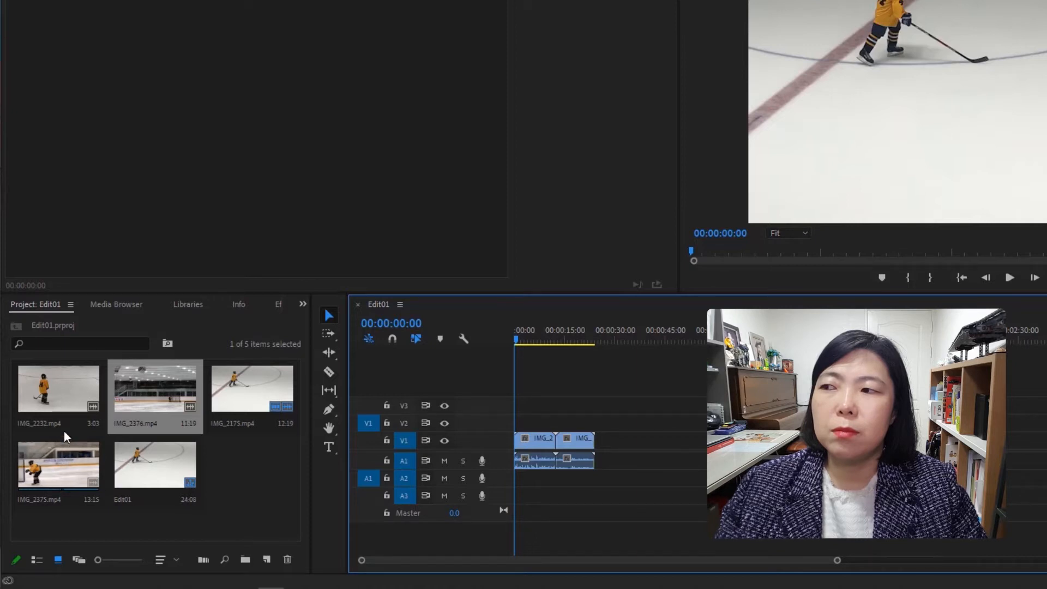
pyautogui.click(64, 399)
pyautogui.moveTo(63, 399); pyautogui.dragTo(662, 444)
pyautogui.click(392, 338)
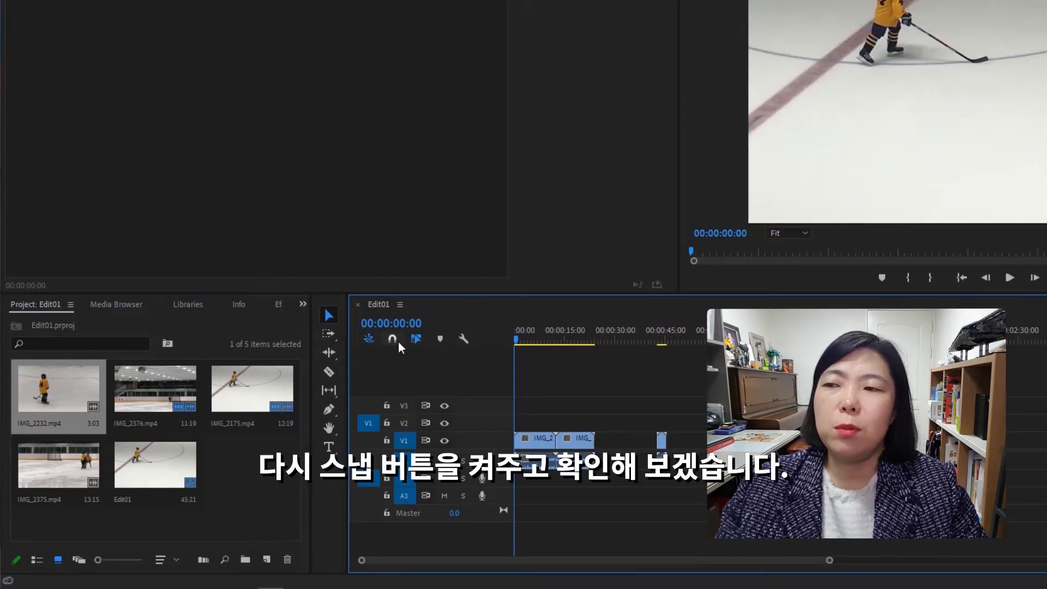
# - Move the IMG_2232.mp4 clip earlier on V1 to start at about 32 seconds
pyautogui.moveTo(661, 436); pyautogui.dragTo(627, 451)
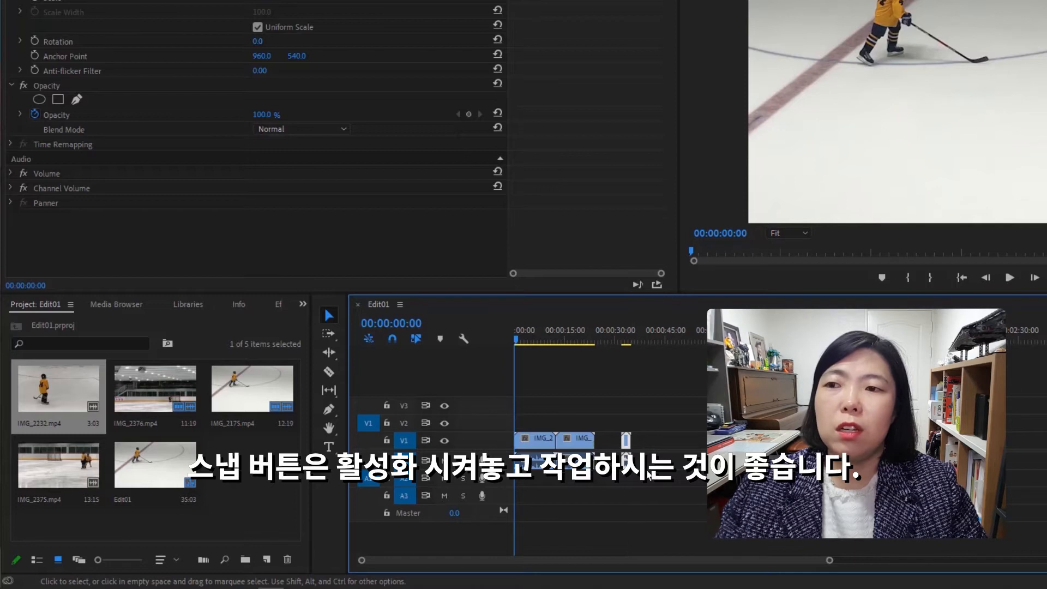
pyautogui.click(657, 440)
pyautogui.click(626, 445)
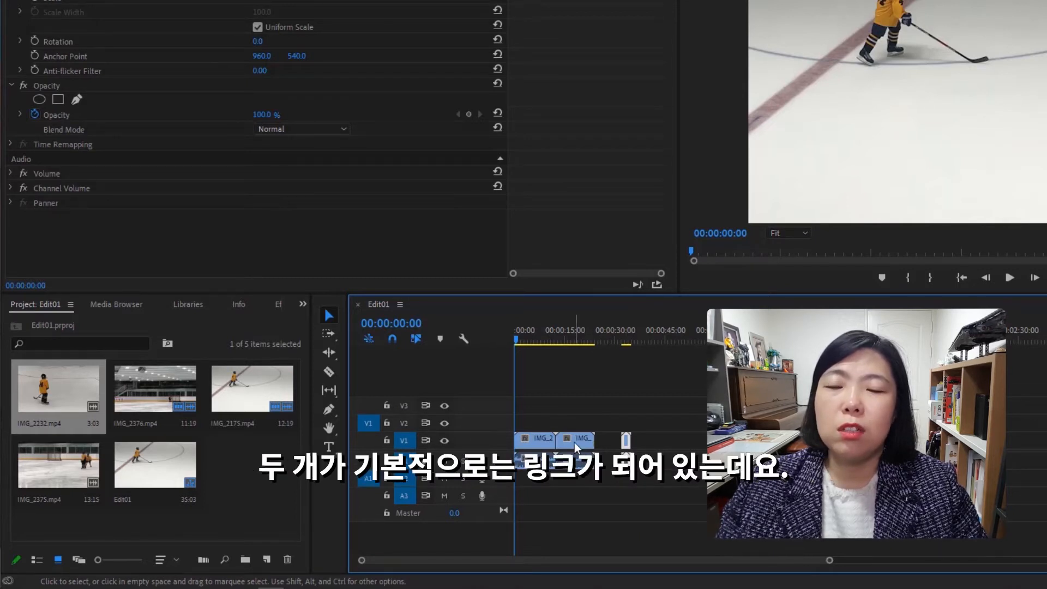
pyautogui.click(587, 481)
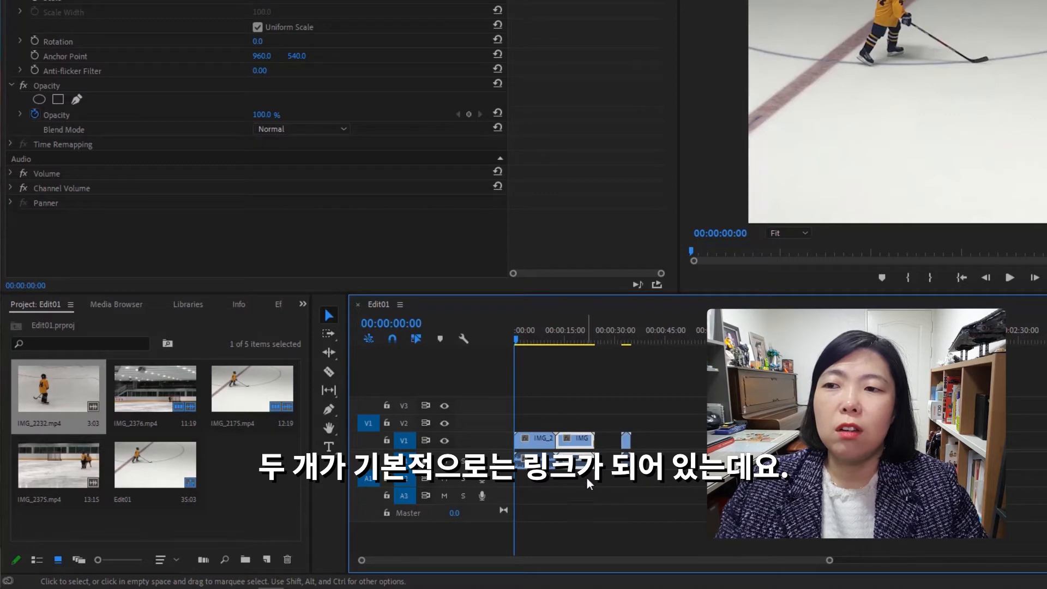
pyautogui.rightClick(577, 446)
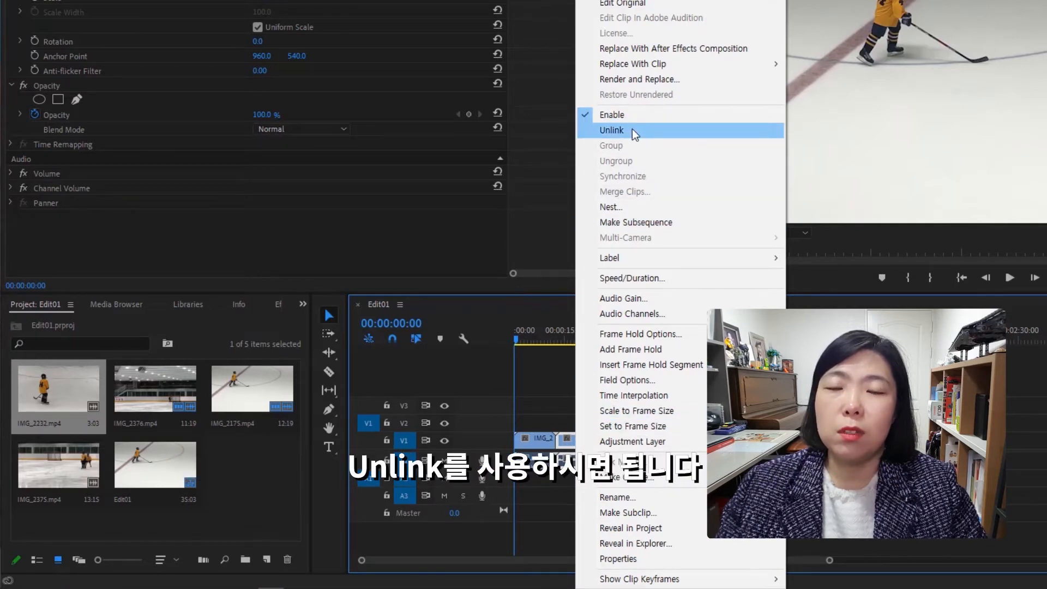
pyautogui.click(828, 381)
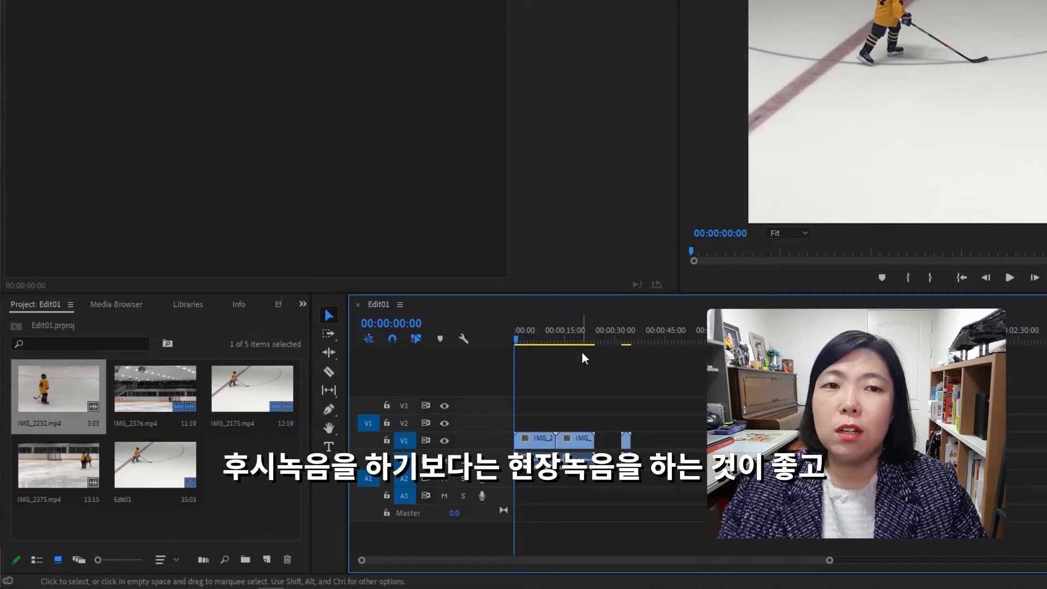
pyautogui.click(577, 458)
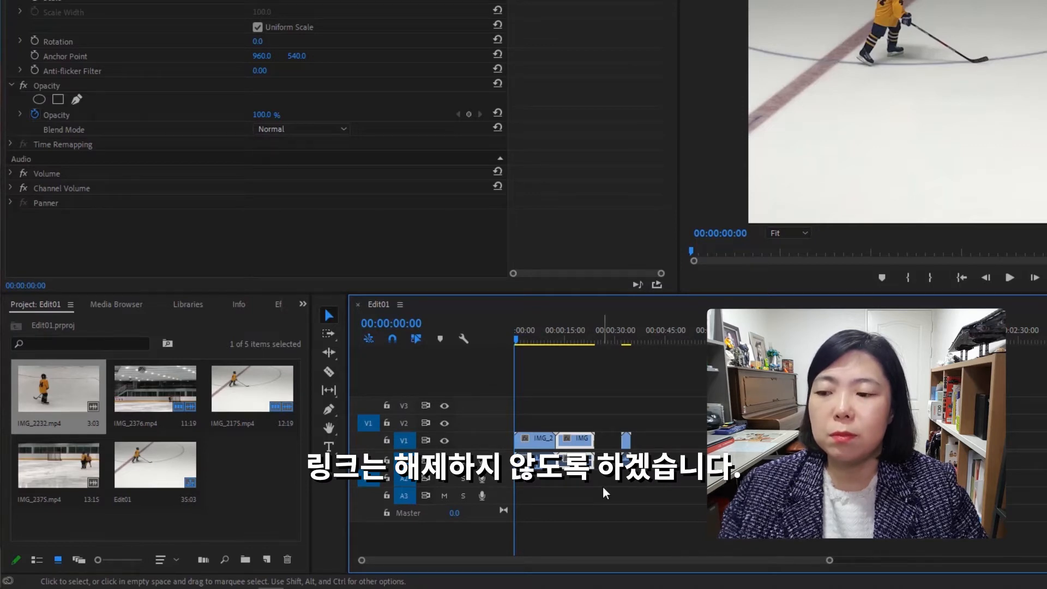
# - Add the IMG_2375.mp4 clip to V1 at about 44 seconds, leaving a gap after the IMG_2232.mp4 clip
pyautogui.press('=')
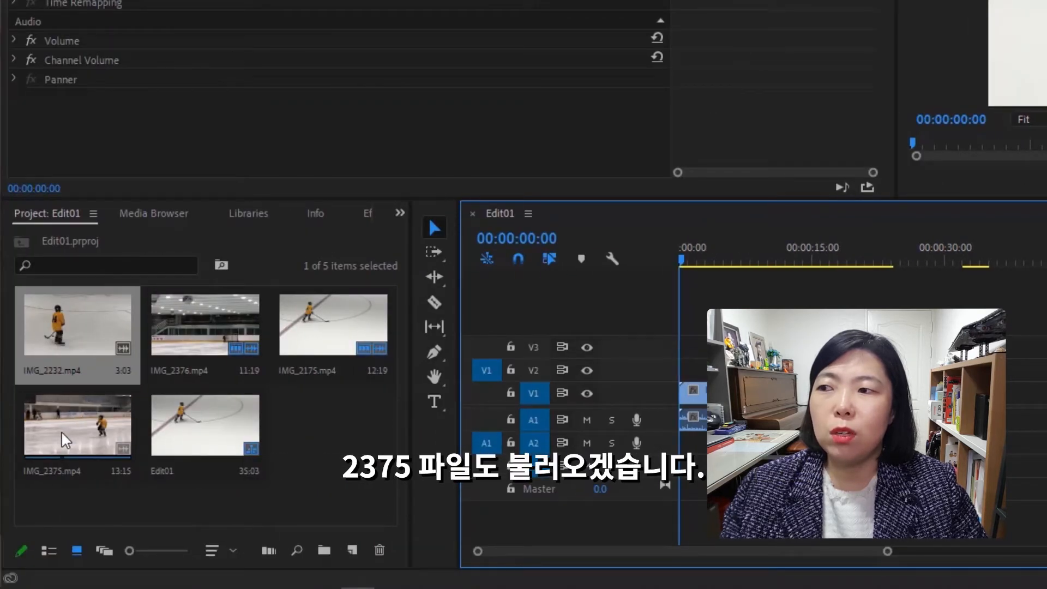
pyautogui.click(61, 433)
pyautogui.moveTo(61, 435); pyautogui.dragTo(626, 420)
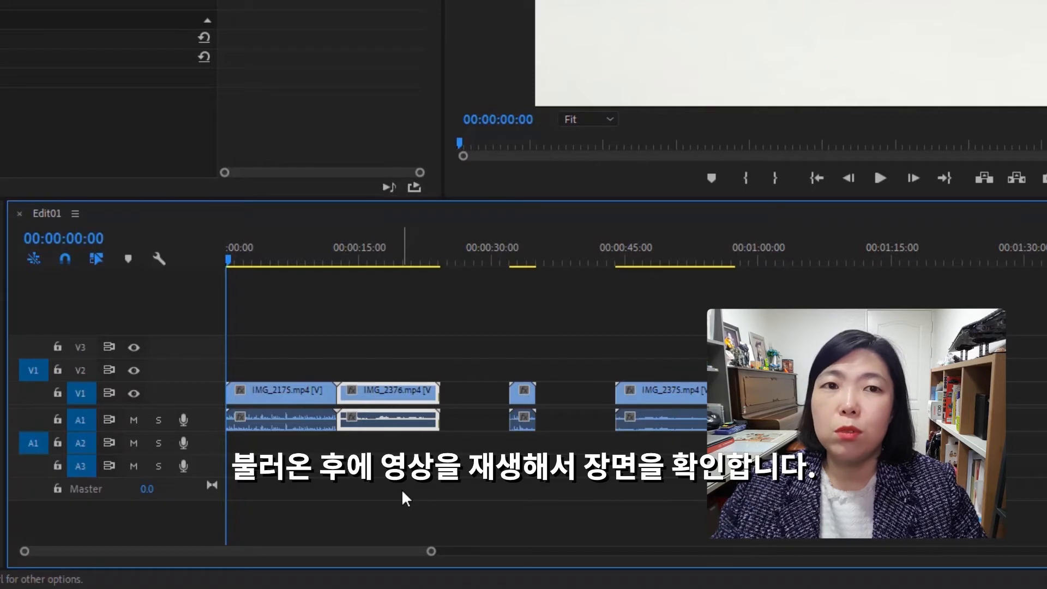
# - Review the clips in the sequence and move IMG_2376.mp4 on V1 so it directly follows IMG_2375.mp4
pyautogui.press('space')
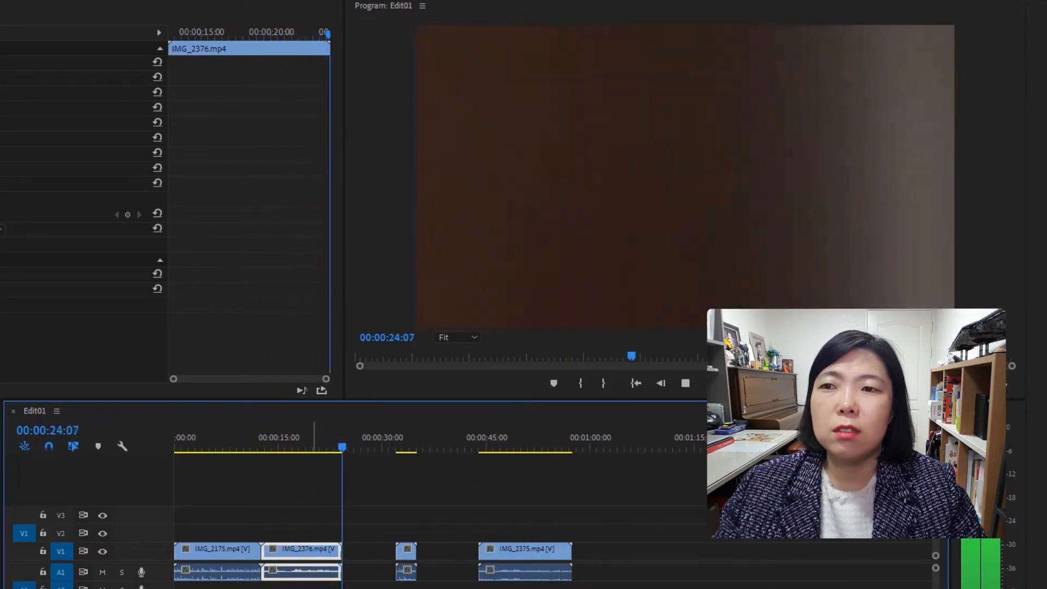
pyautogui.press('space')
pyautogui.moveTo(362, 447); pyautogui.dragTo(393, 449)
pyautogui.press('space')
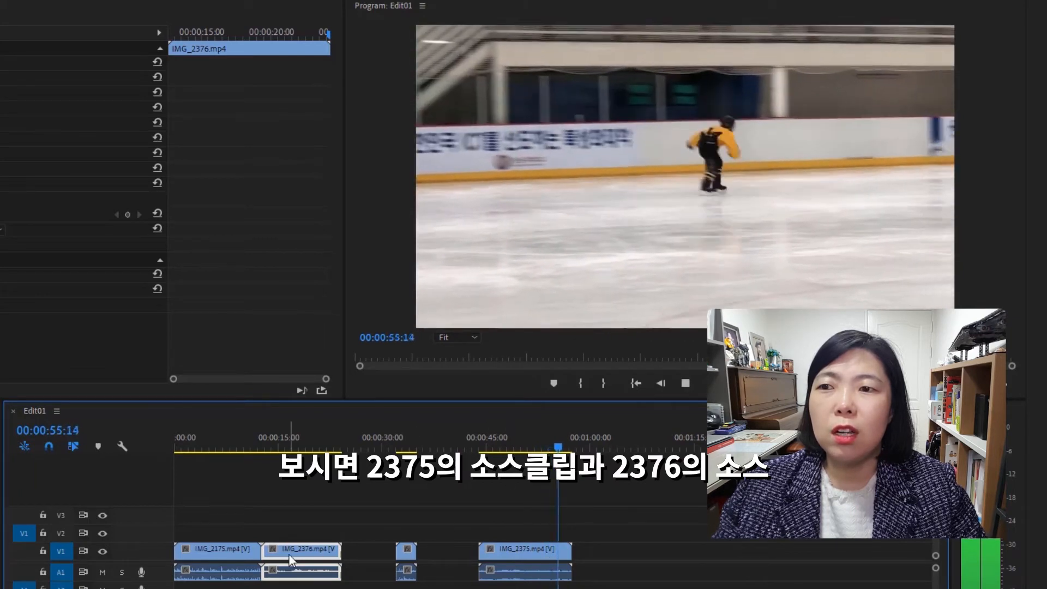
pyautogui.click(285, 442)
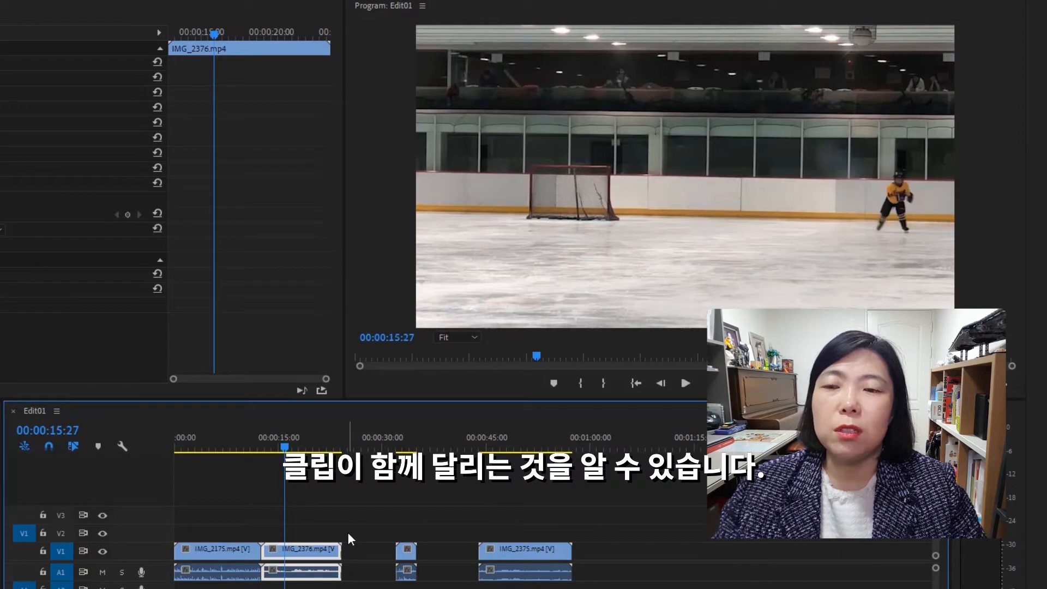
pyautogui.click(496, 446)
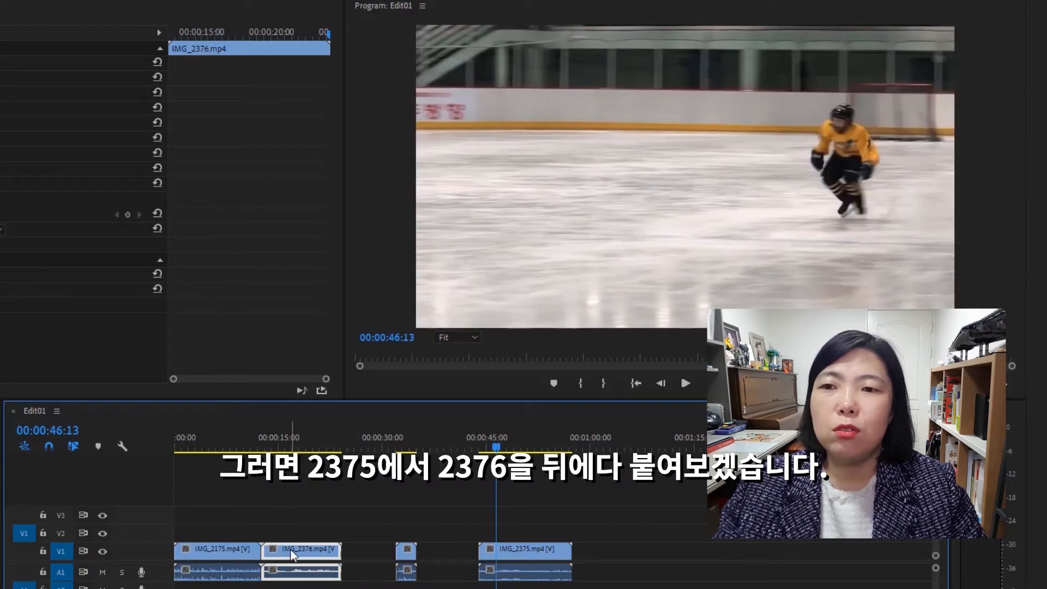
pyautogui.moveTo(292, 555); pyautogui.dragTo(594, 565)
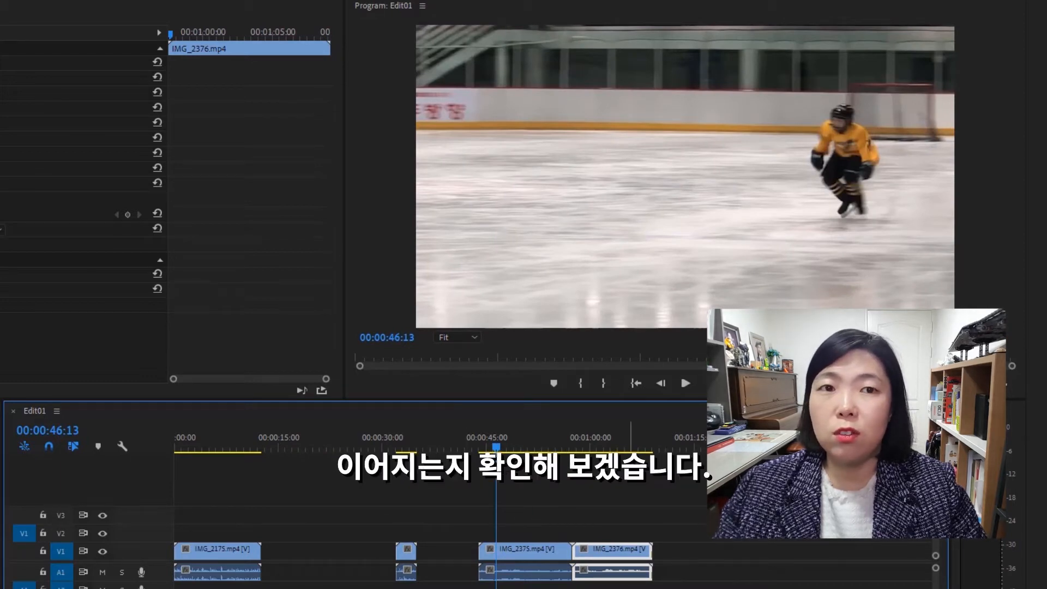
# - Play forward and in reverse across the cut from IMG_2375.mp4 to IMG_2376.mp4 to check the skater's continuity
pyautogui.press('space')
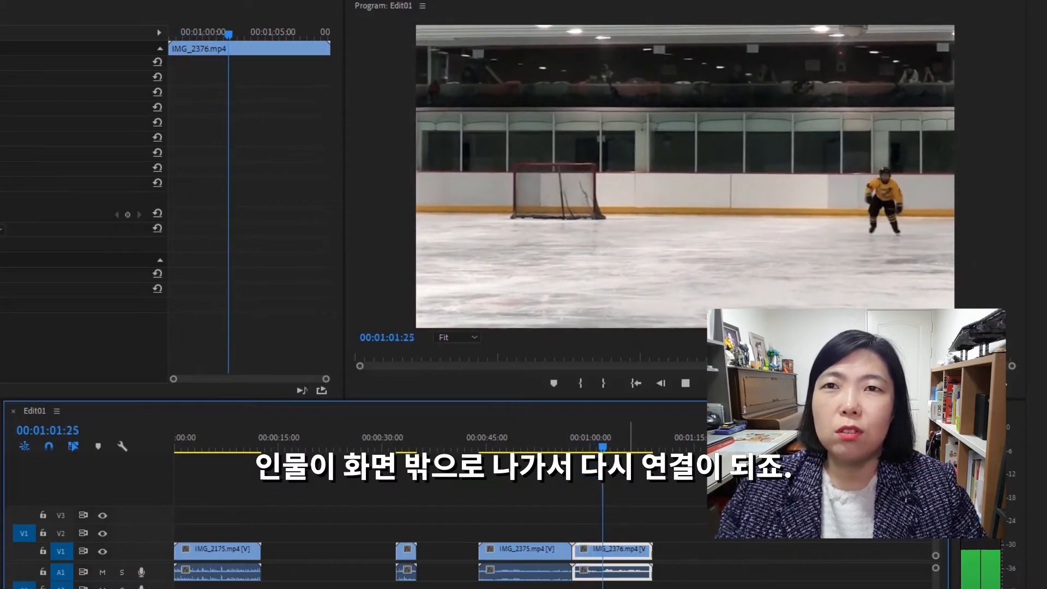
pyautogui.moveTo(601, 444); pyautogui.dragTo(573, 446)
pyautogui.press('space')
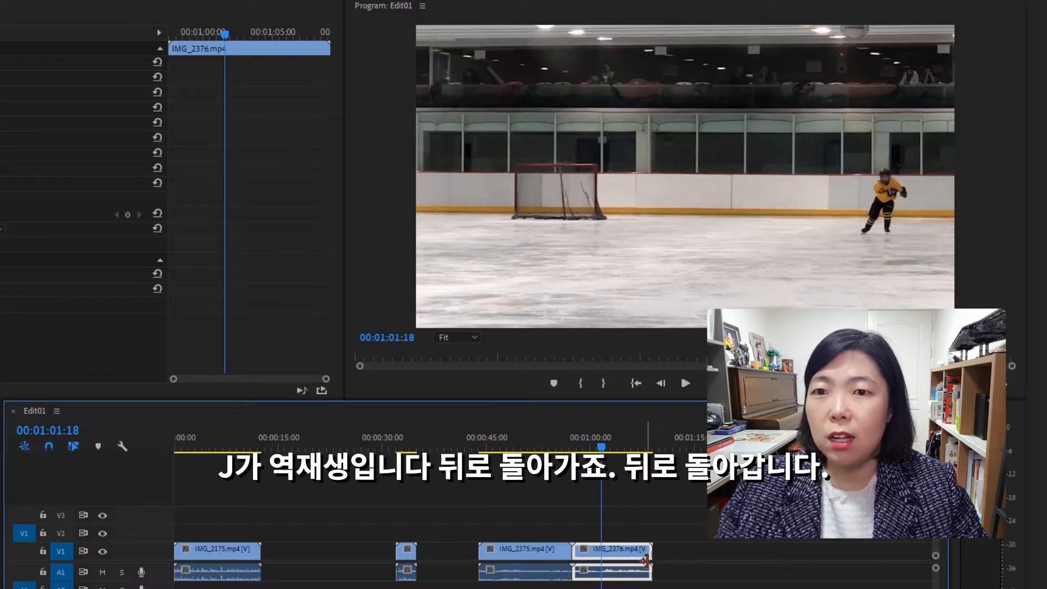
pyautogui.press('j')
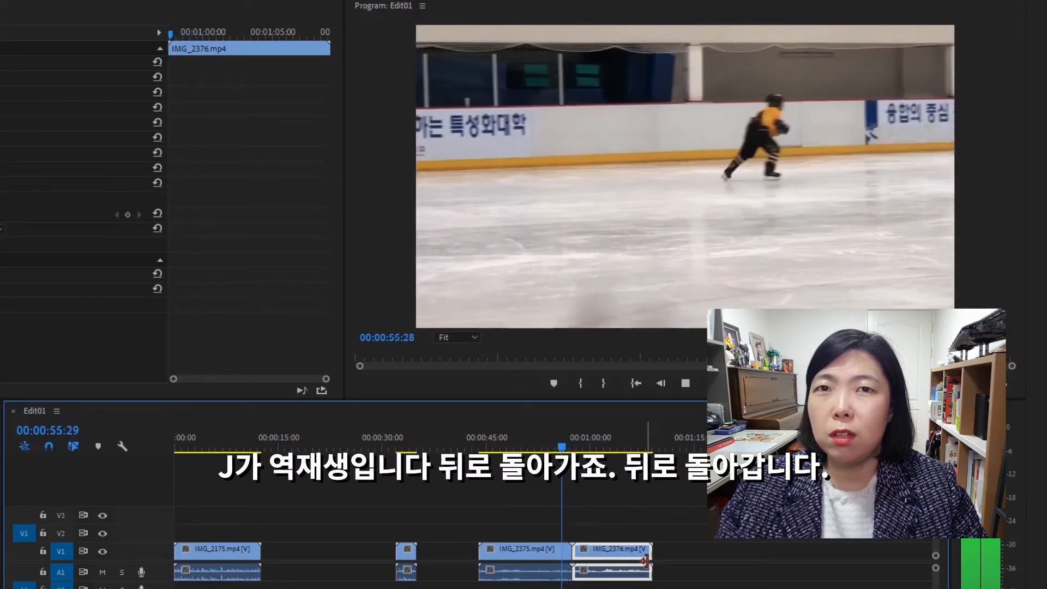
pyautogui.press('l')
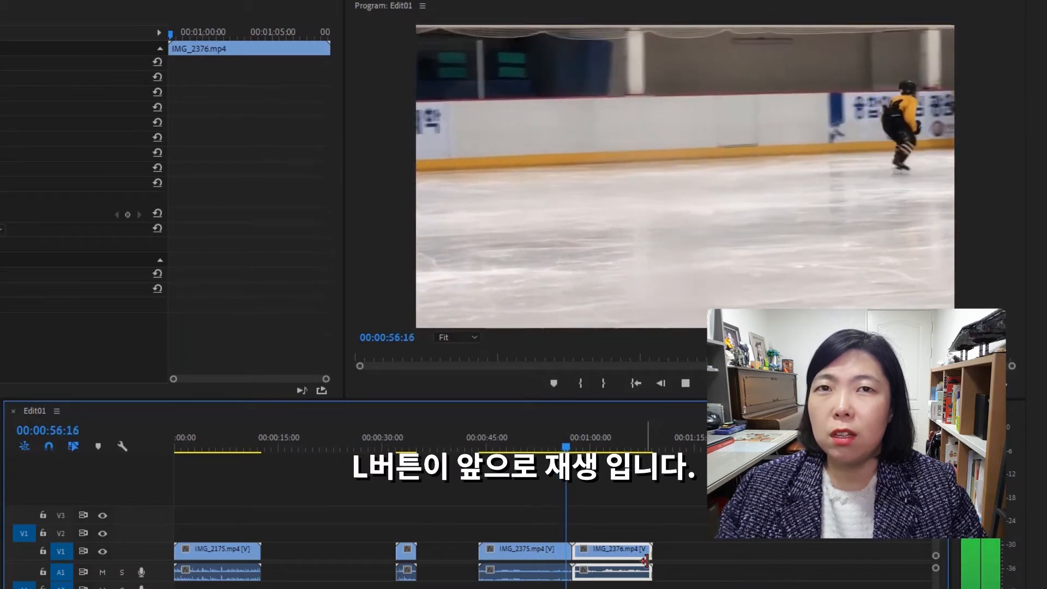
pyautogui.press('j')
pyautogui.press('l')
pyautogui.press('k')
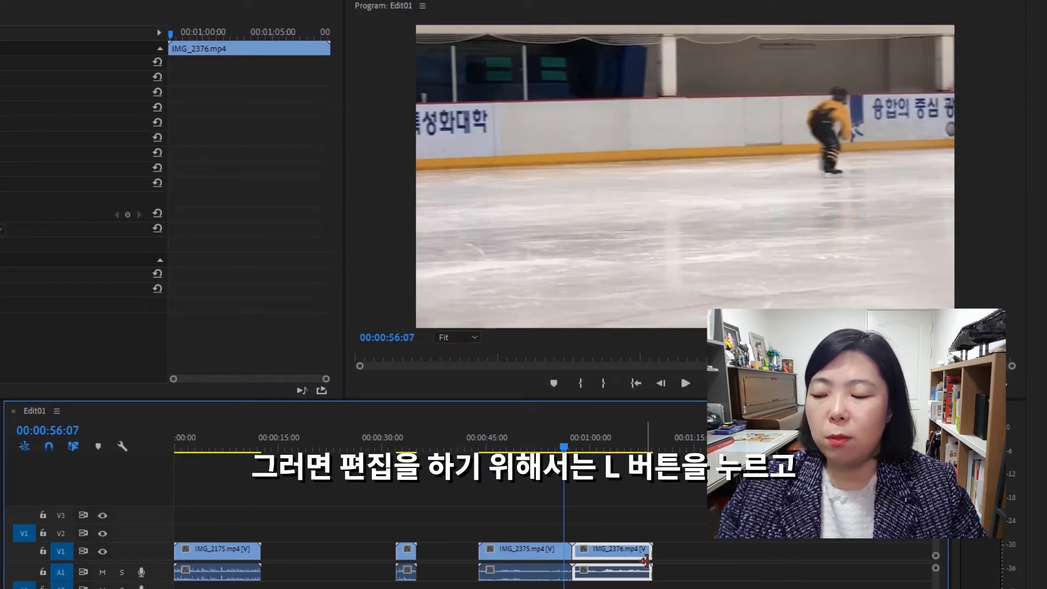
# - Stop playback at 00:01:00:18, where the camera shake ends, and trim the start of IMG_2376.mp4 to that frame
pyautogui.press('l')
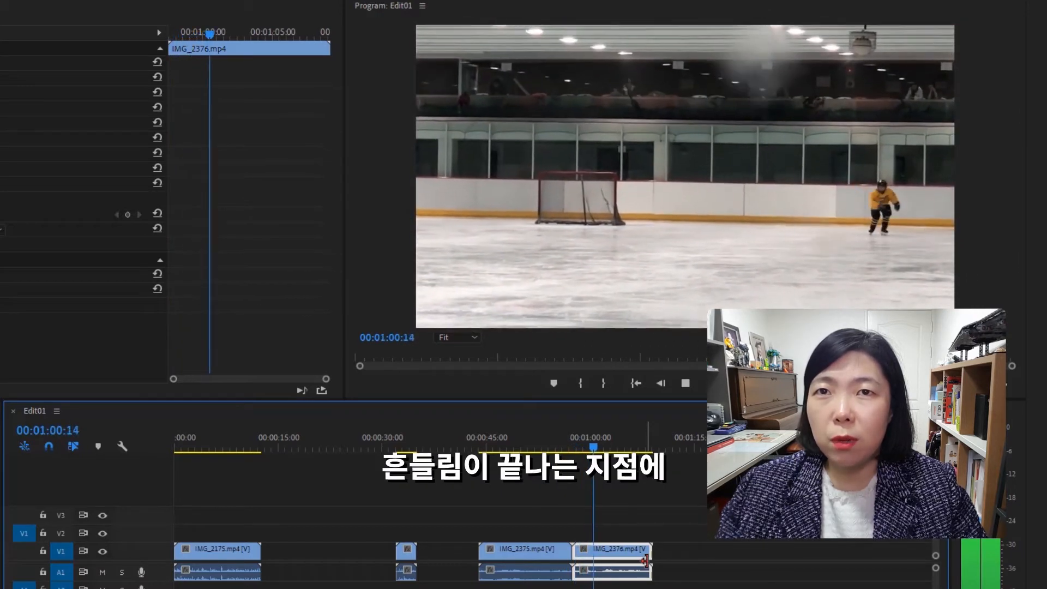
pyautogui.press('k')
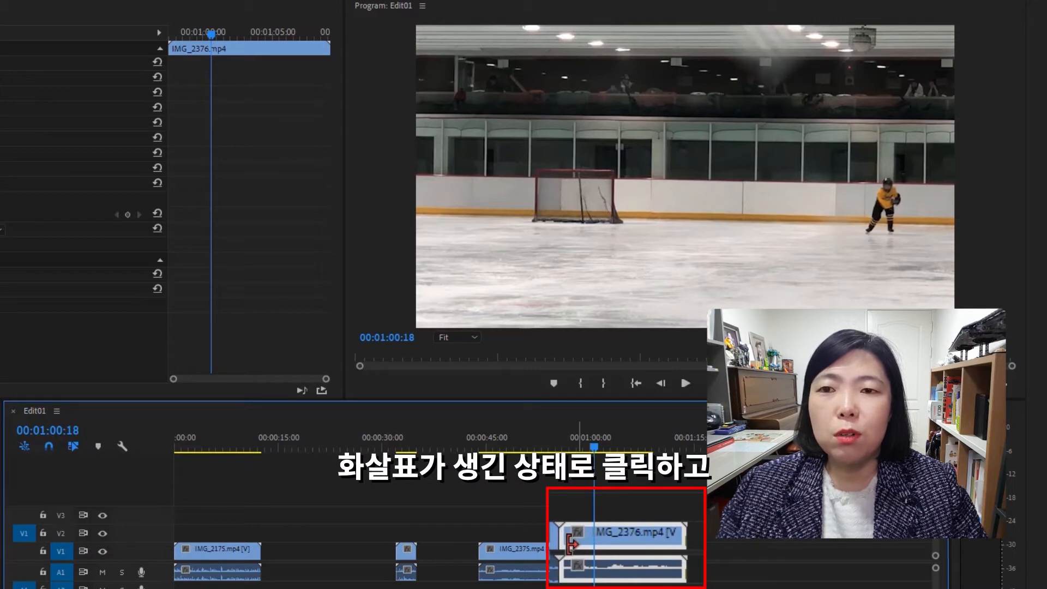
pyautogui.moveTo(571, 543); pyautogui.dragTo(600, 549)
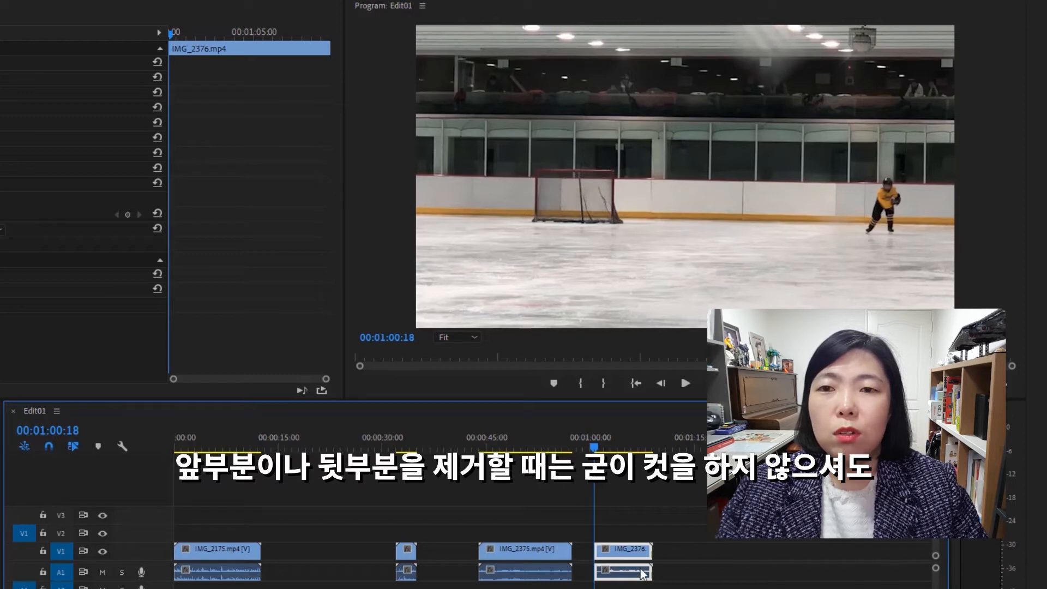
pyautogui.moveTo(677, 543)
pyautogui.mouseDown()
pyautogui.moveTo(652, 540)
pyautogui.moveTo(684, 541)
pyautogui.mouseUp()
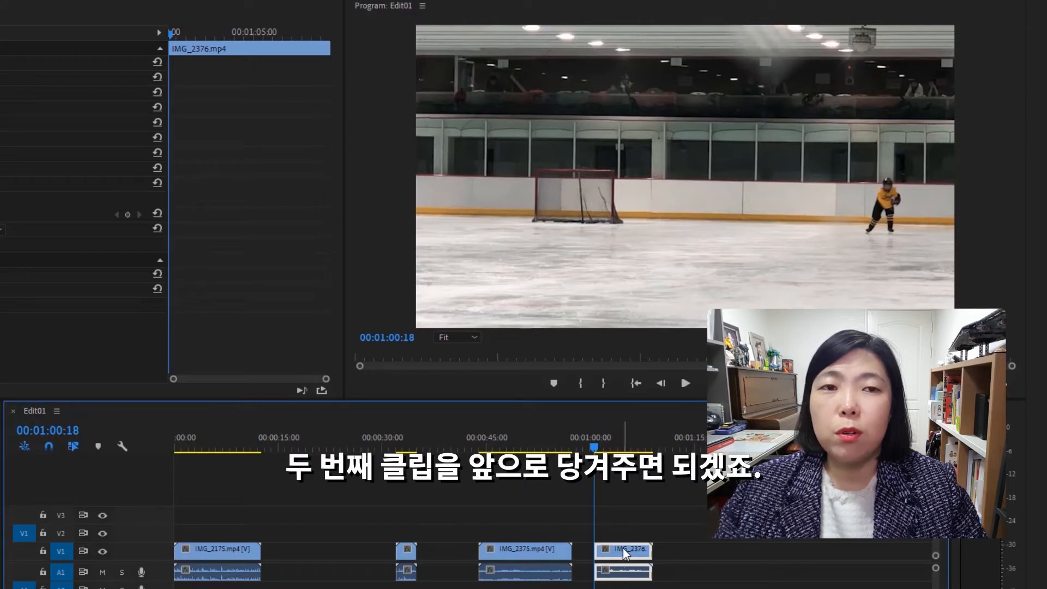
# - Ripple delete the gap between IMG_2375.mp4 and IMG_2376.mp4 on V1 so the two clips join
pyautogui.moveTo(617, 549); pyautogui.dragTo(610, 551)
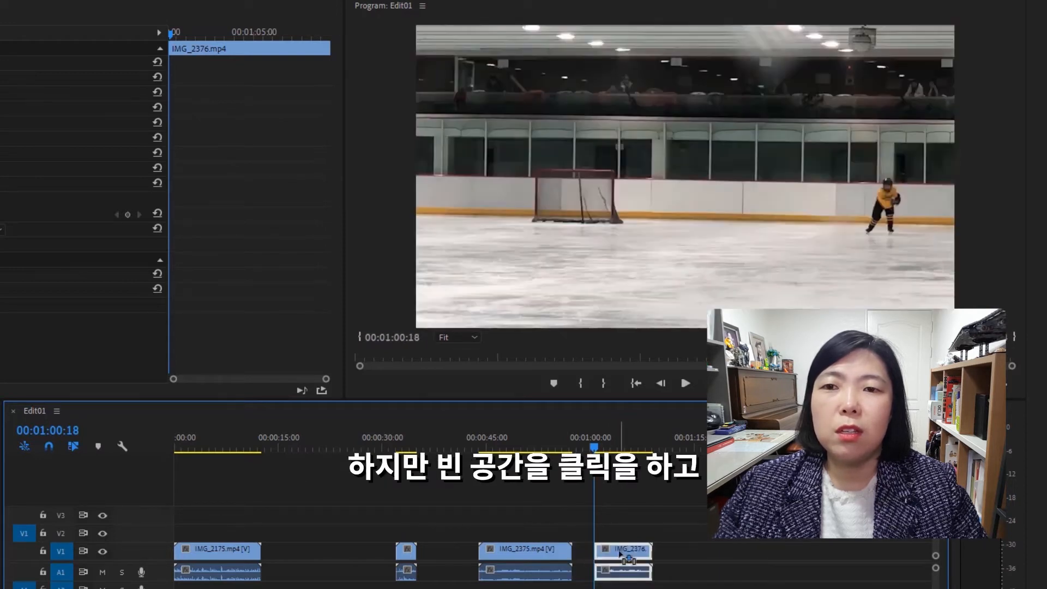
pyautogui.click(582, 557)
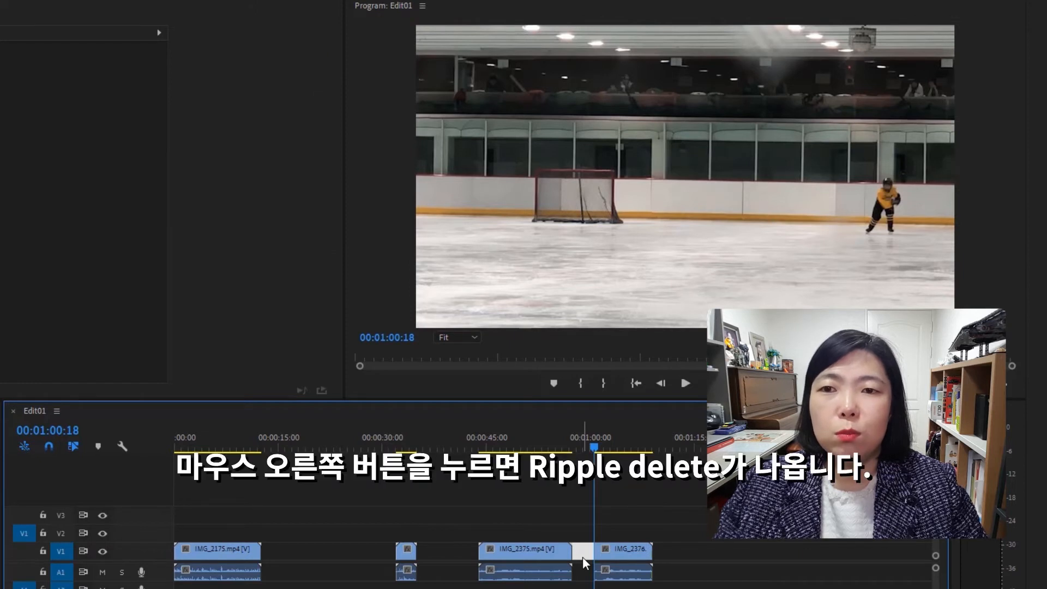
pyautogui.rightClick(582, 557)
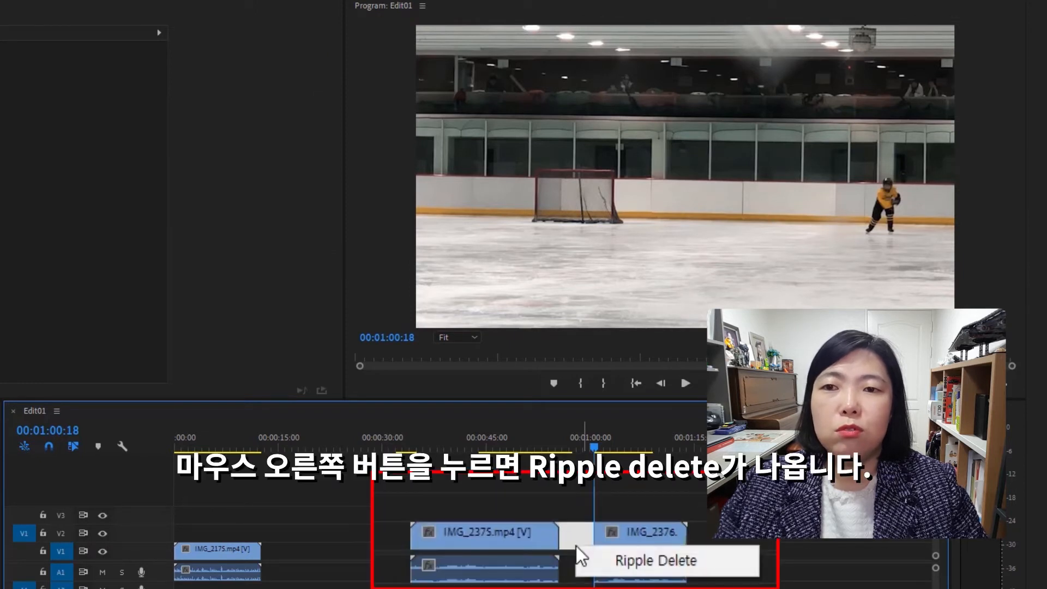
pyautogui.click(610, 563)
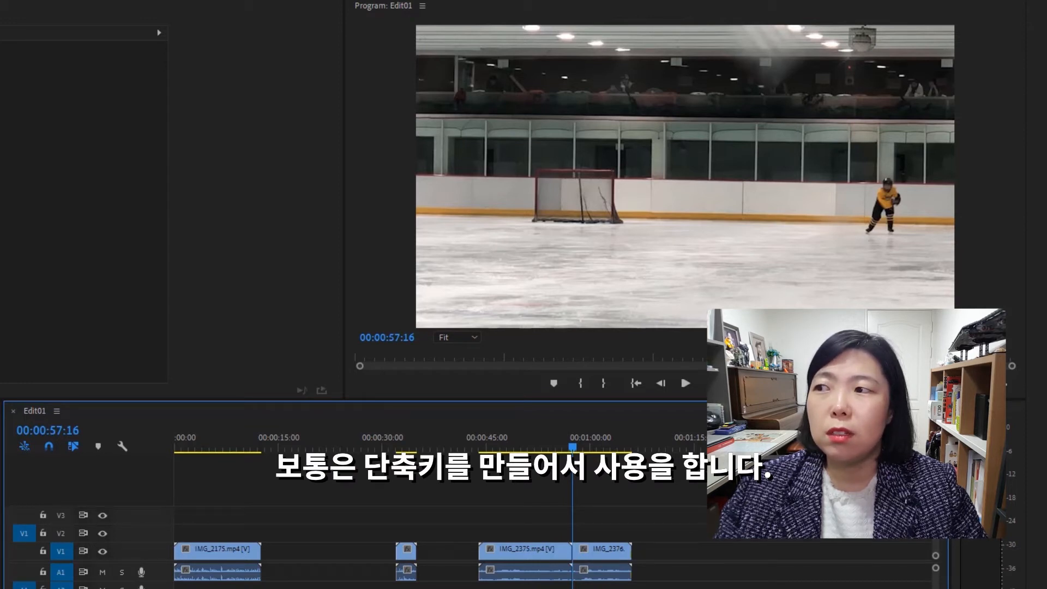
# - Find Ripple Delete in the keyboard shortcut settings and remove its Shift+Delete shortcut
pyautogui.click(49, 27)
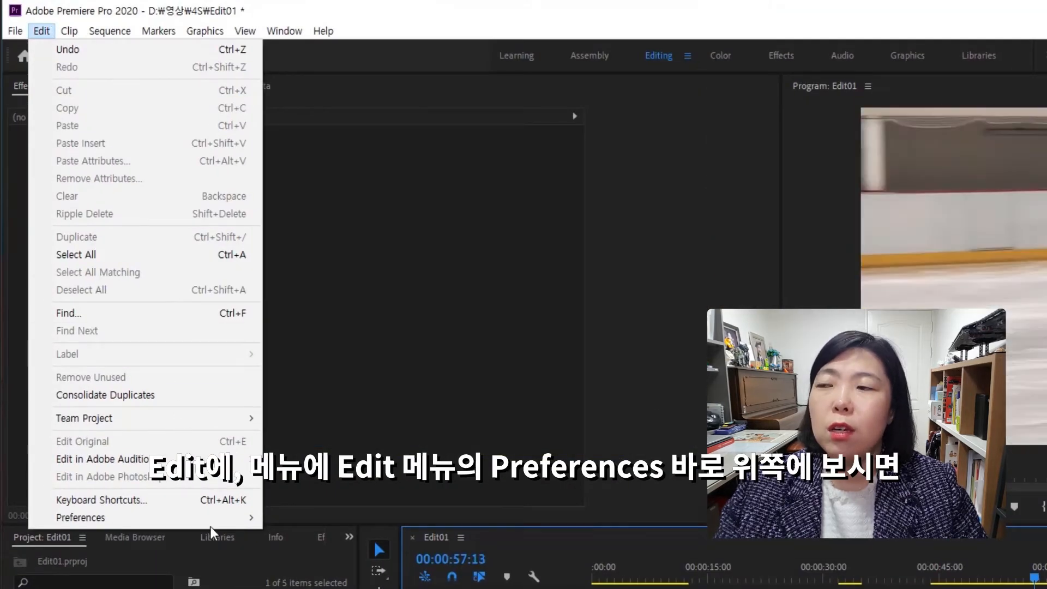
pyautogui.moveTo(219, 519)
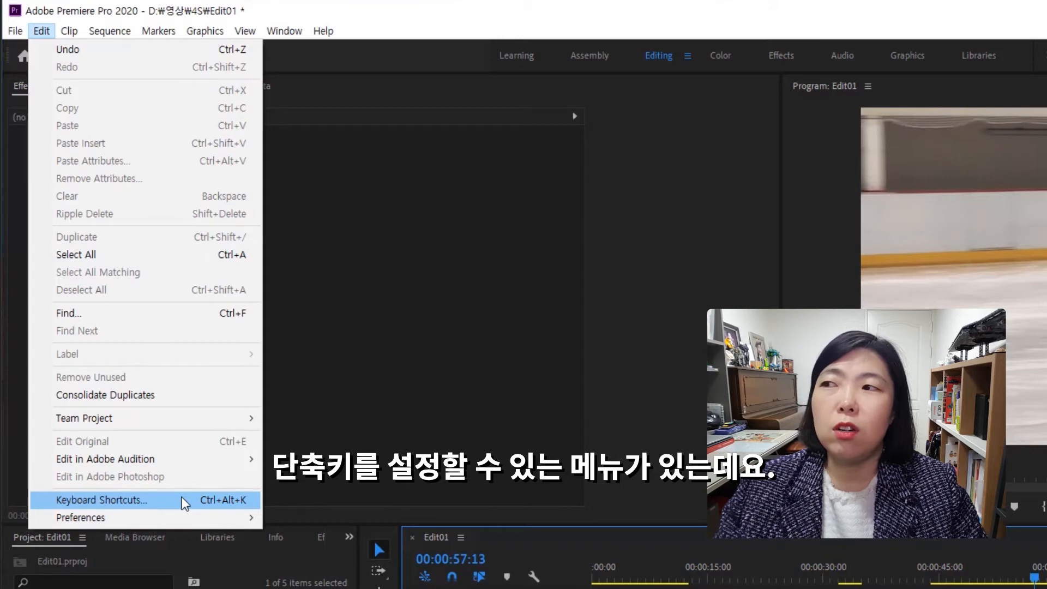
pyautogui.click(181, 497)
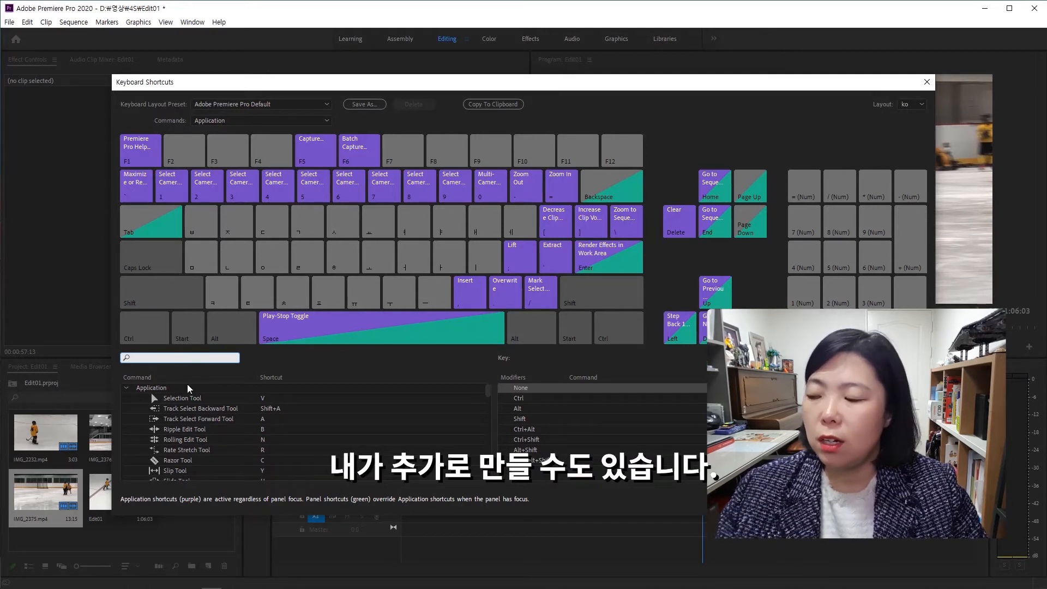
pyautogui.write('R')
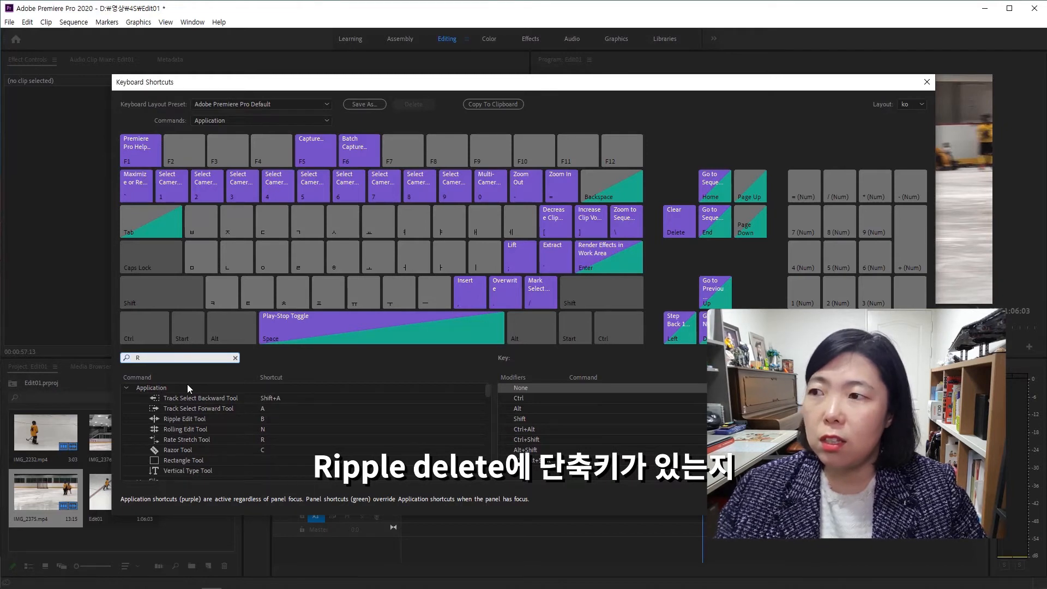
pyautogui.write('i')
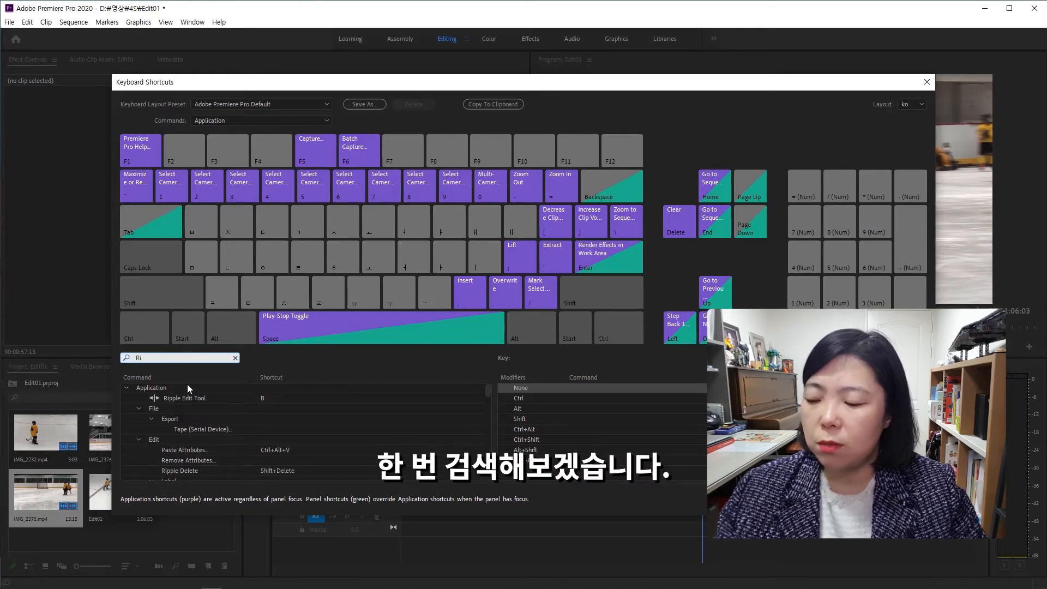
pyautogui.write('ppl')
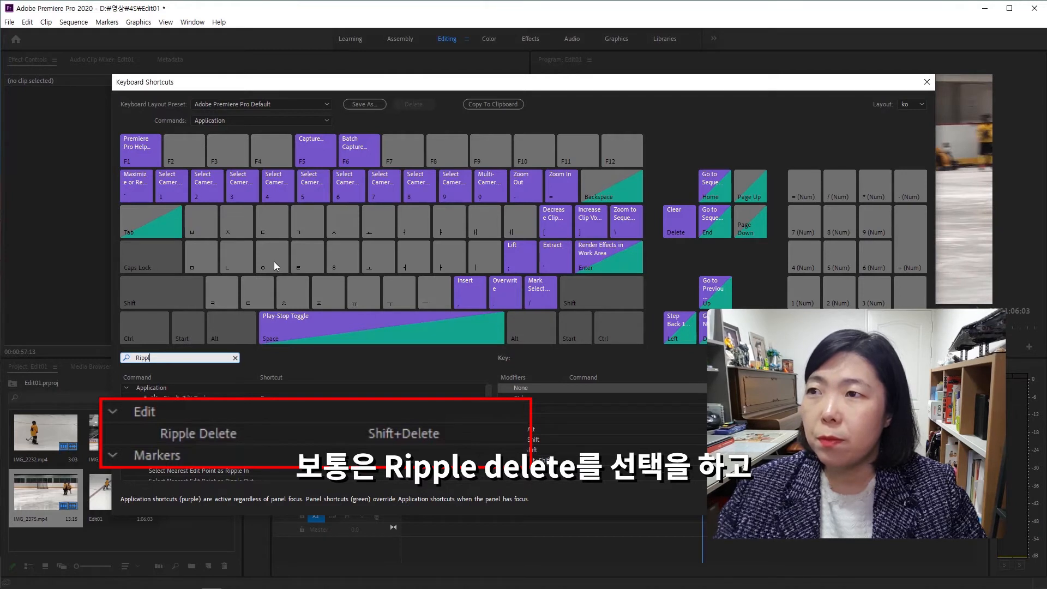
pyautogui.click(194, 436)
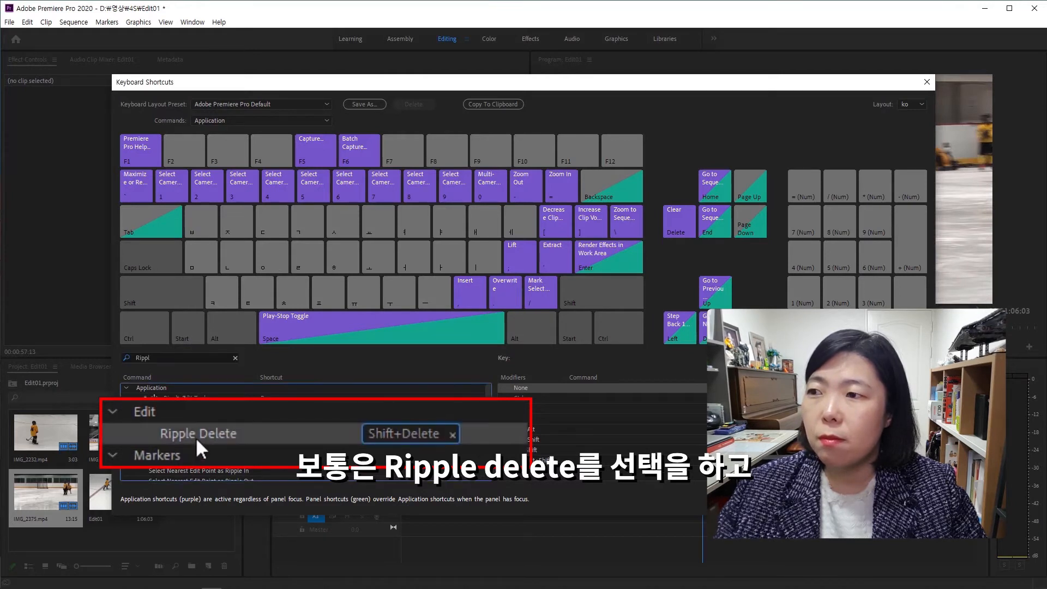
pyautogui.click(452, 433)
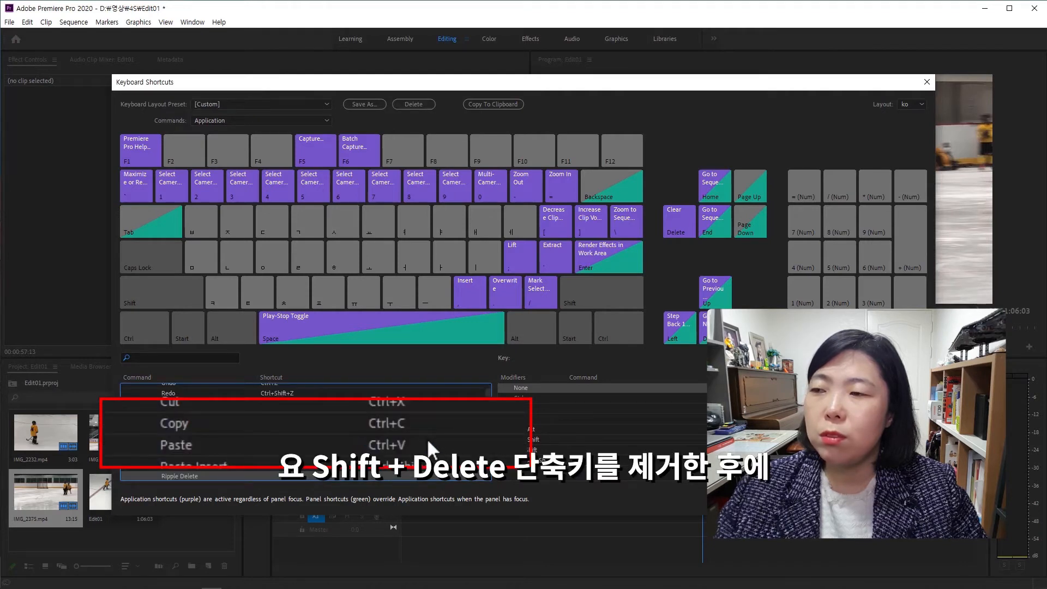
# - Search the shortcut list for "ripple", assign D to Ripple Delete and apply the custom shortcuts
pyautogui.click(176, 357)
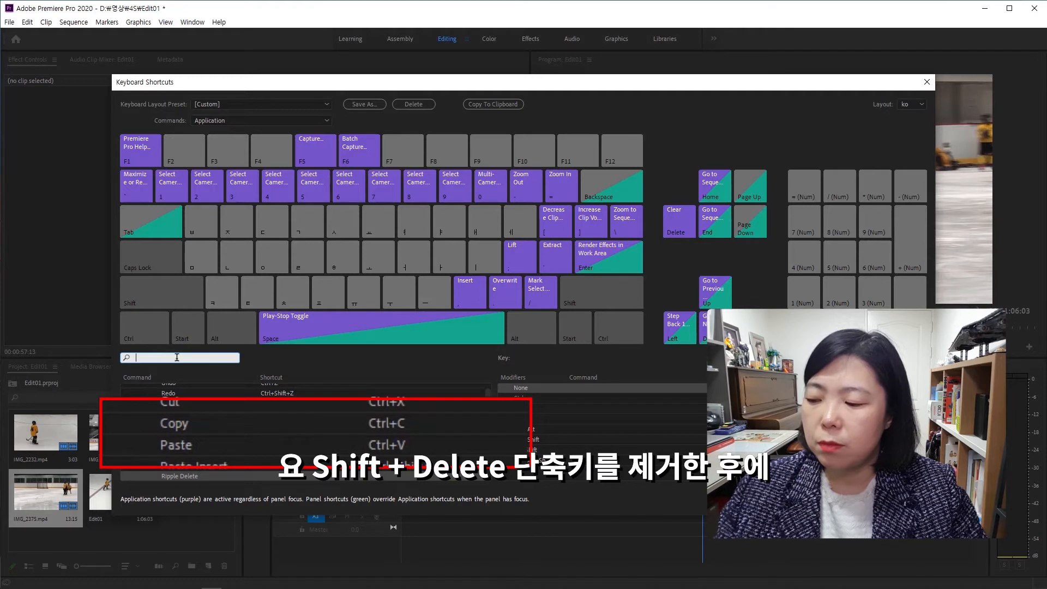
pyautogui.write('rip')
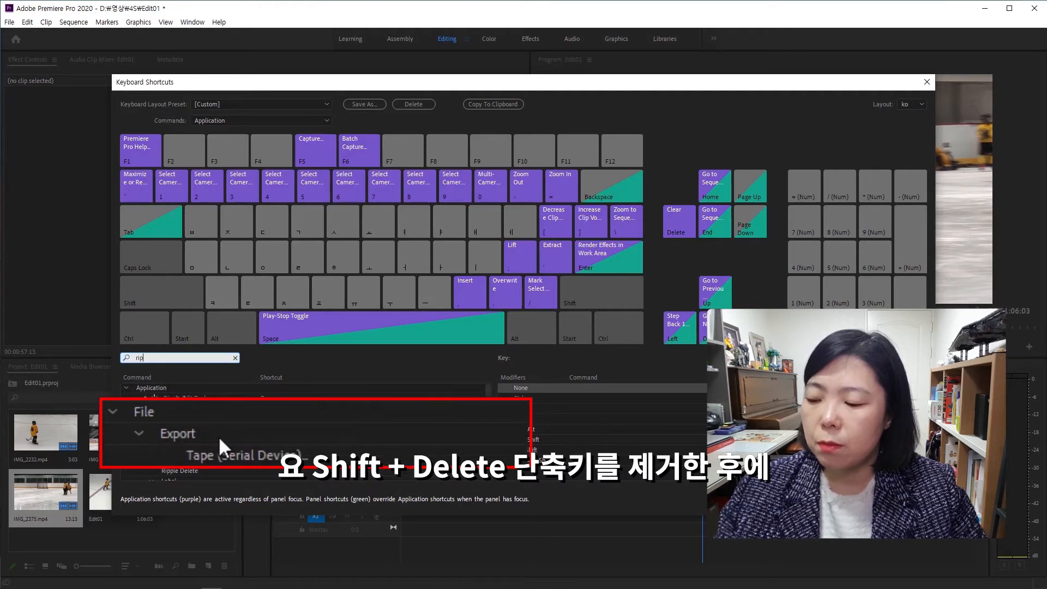
pyautogui.write('ple')
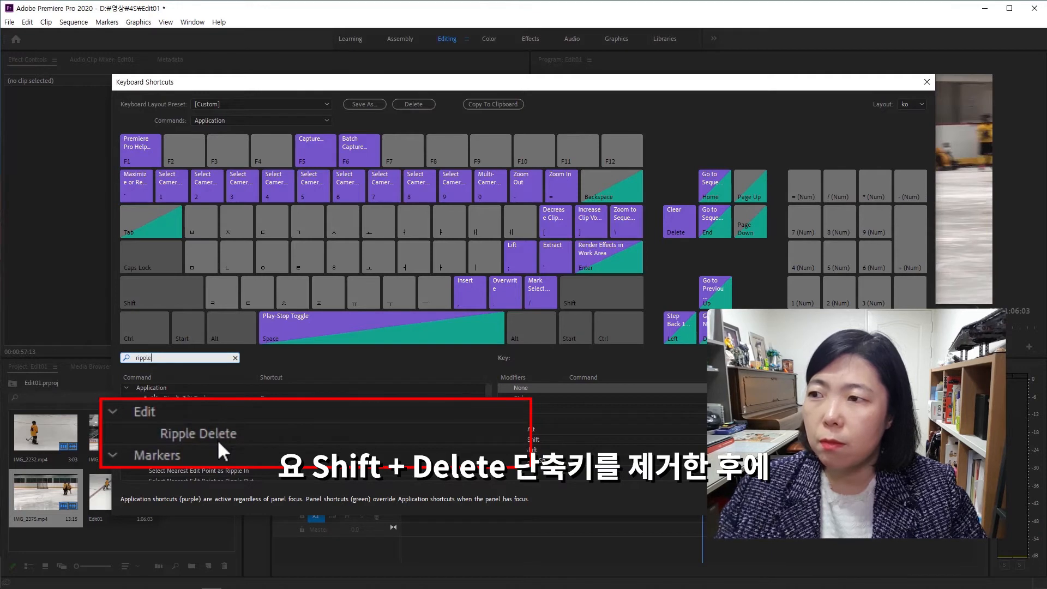
pyautogui.click(221, 430)
pyautogui.click(368, 430)
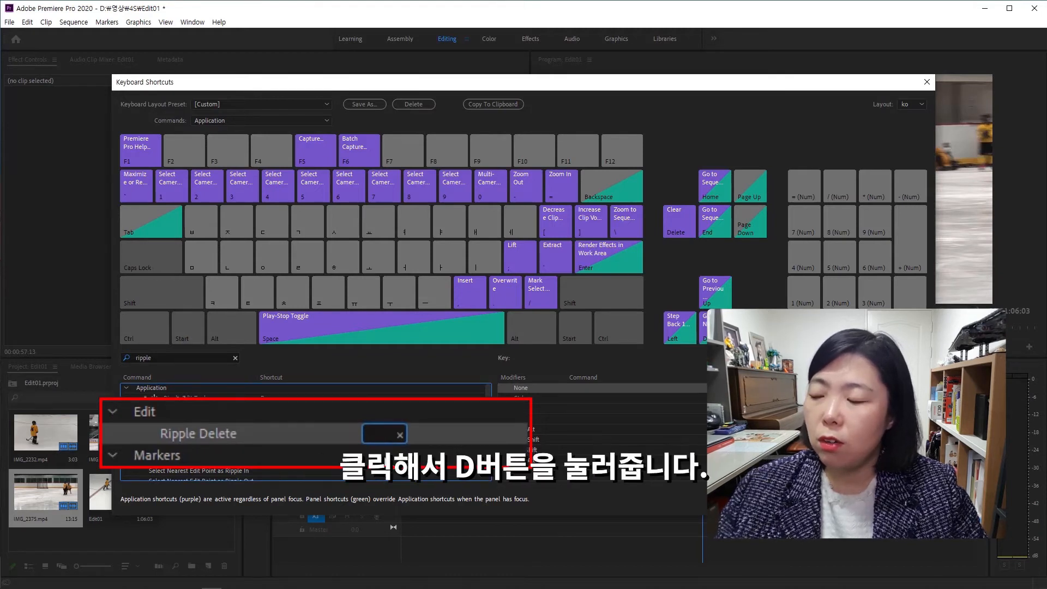
pyautogui.press('shift')
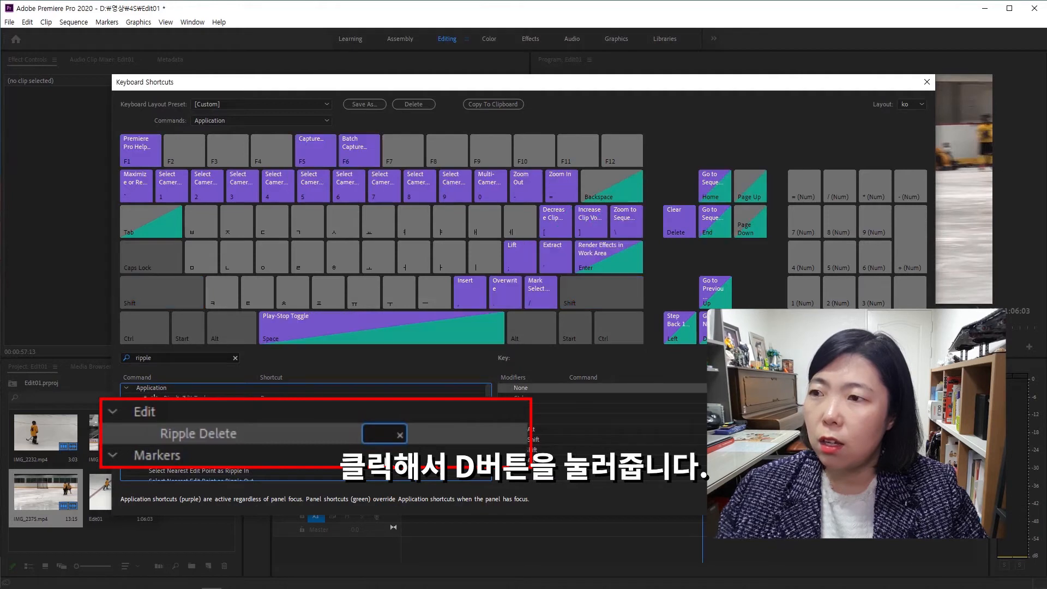
pyautogui.press('d')
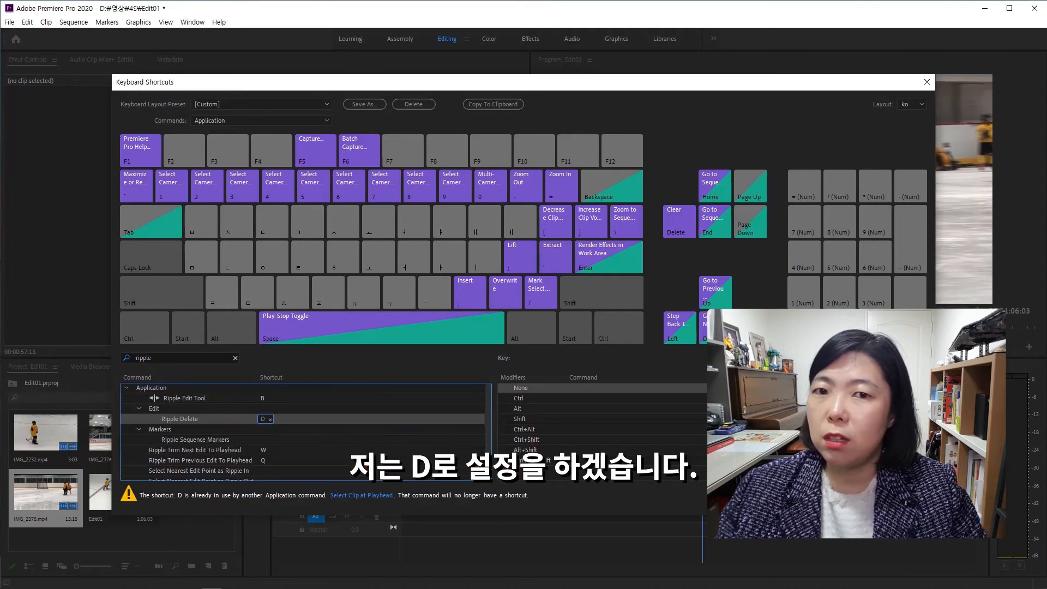
pyautogui.click(612, 494)
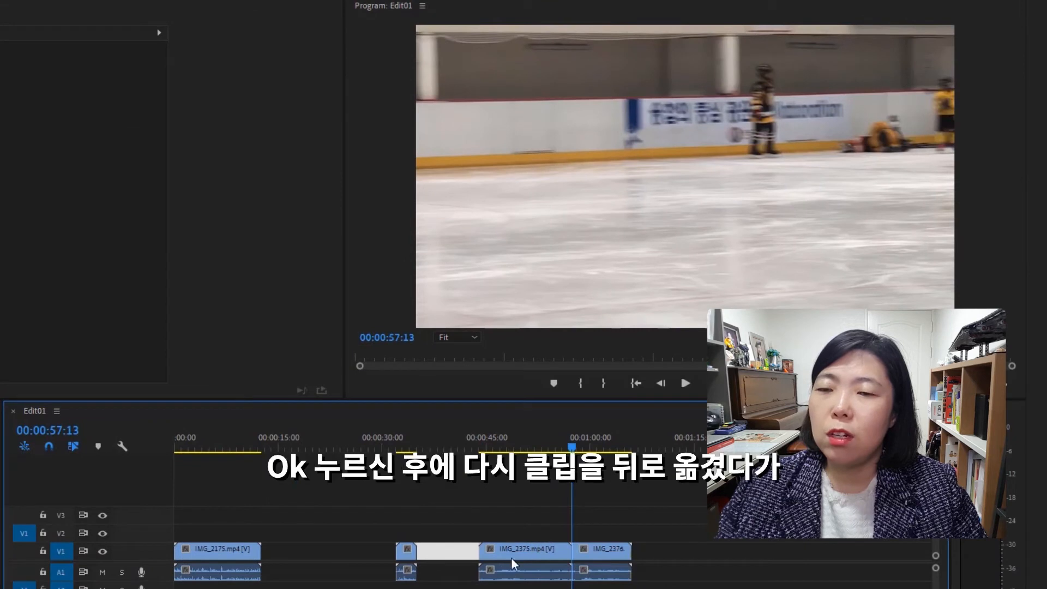
# - Test the new shortcut by moving IMG_2376.mp4 away from IMG_2375.mp4 on V1 and ripple deleting the gap between them
pyautogui.click(734, 571)
pyautogui.moveTo(594, 558); pyautogui.dragTo(641, 551)
pyautogui.click(594, 555)
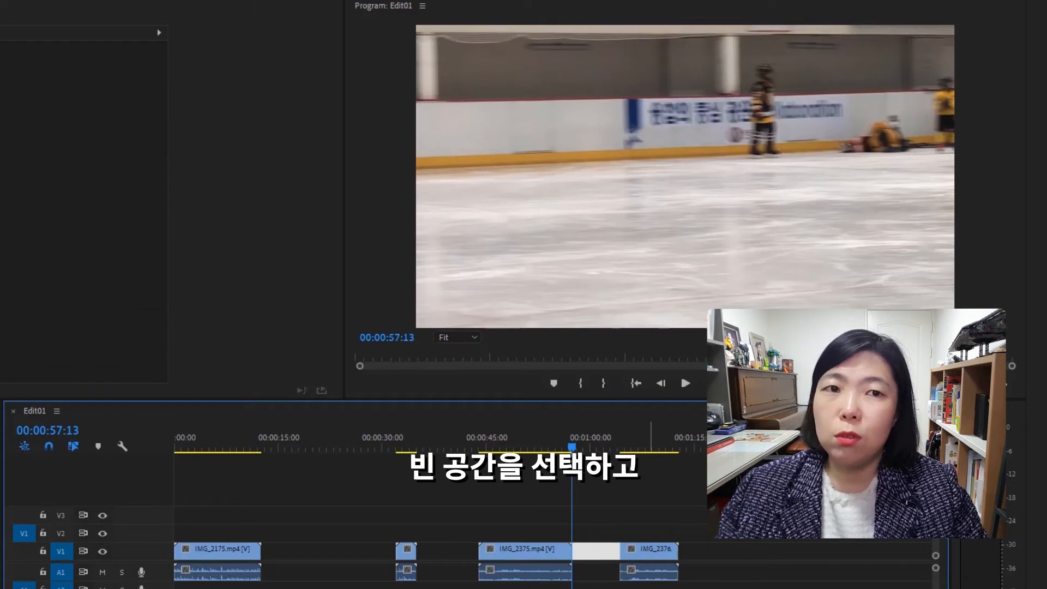
pyautogui.press('d')
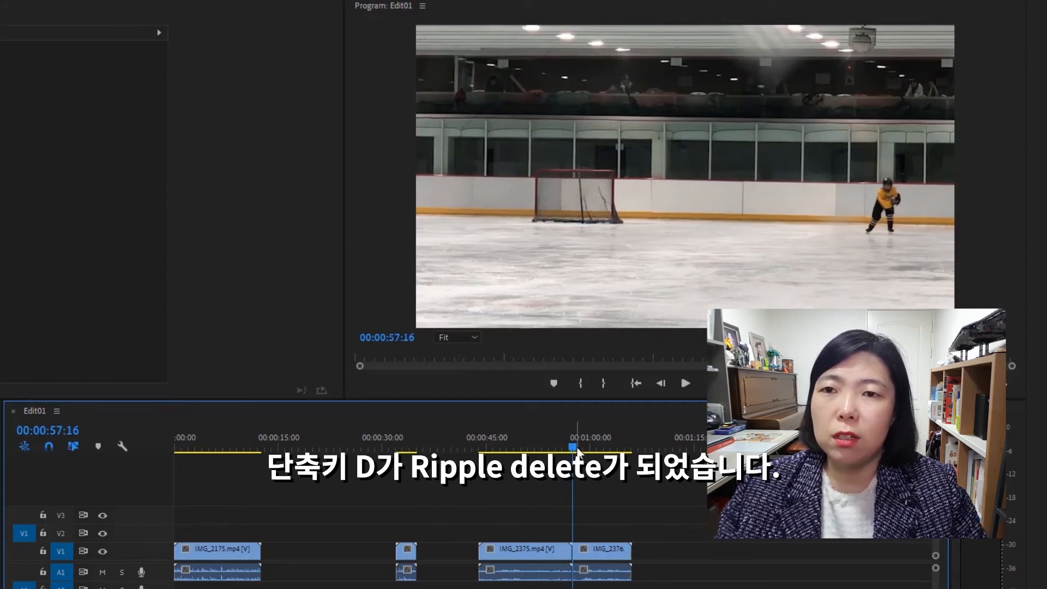
# - Play the sequence across the joined cut from IMG_2375.mp4 to IMG_2376.mp4 to check that the skating flows
pyautogui.moveTo(572, 450); pyautogui.dragTo(549, 444)
pyautogui.press('space')
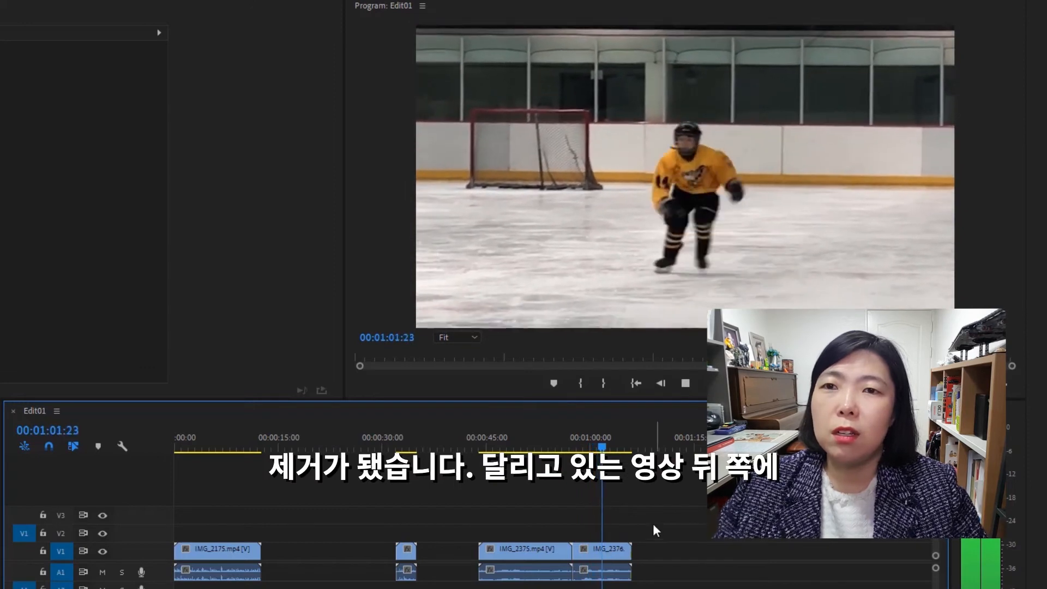
pyautogui.click(549, 440)
pyautogui.click(580, 441)
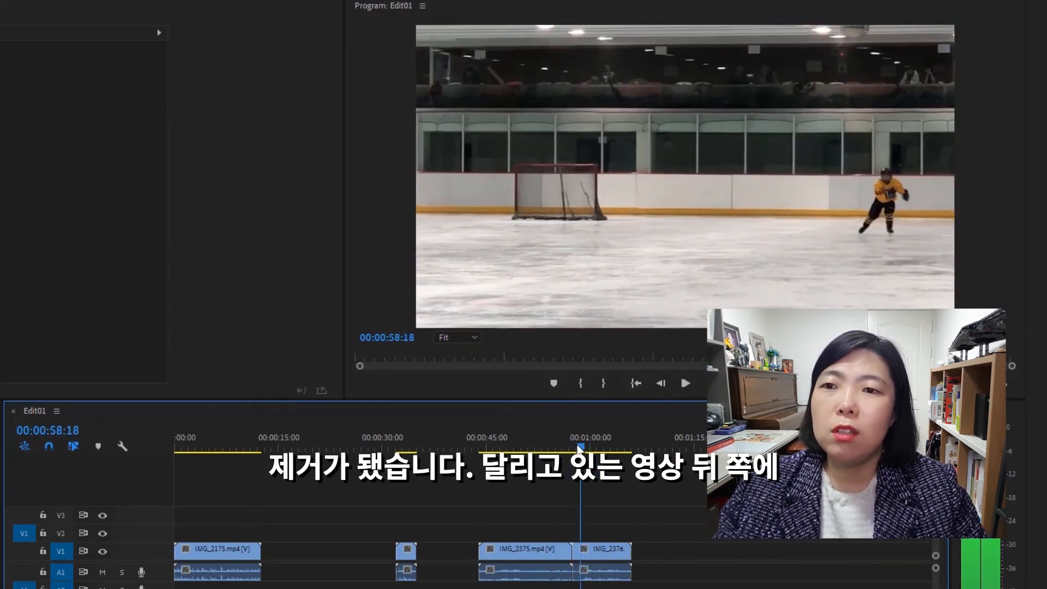
# - Review IMG_2175.mp4 and IMG_2232.mp4, and move IMG_2232.mp4 on V1 so it directly follows IMG_2175.mp4
pyautogui.click(182, 440)
pyautogui.press('space')
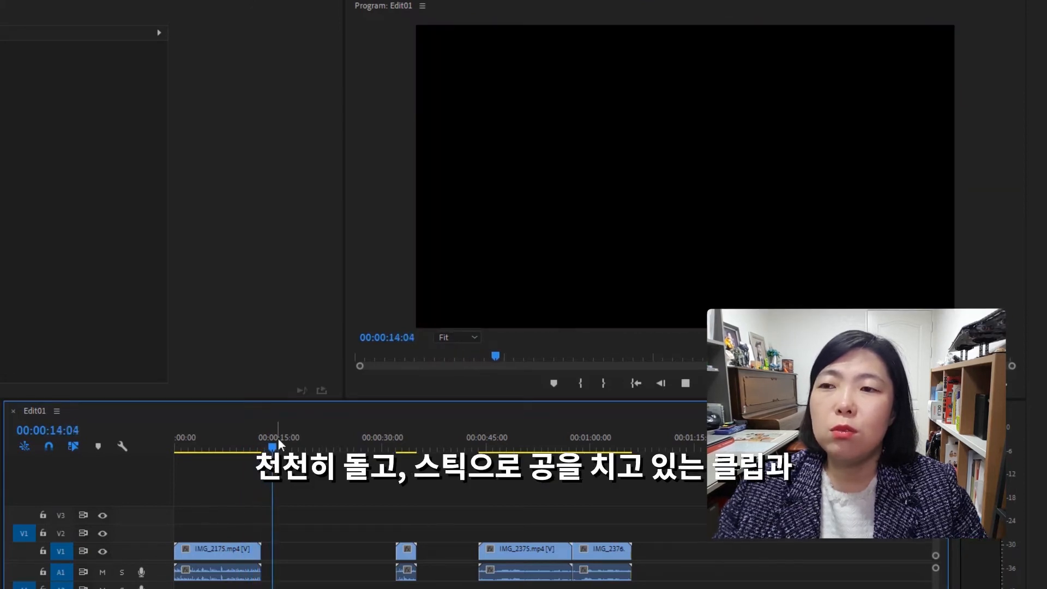
pyautogui.click(399, 446)
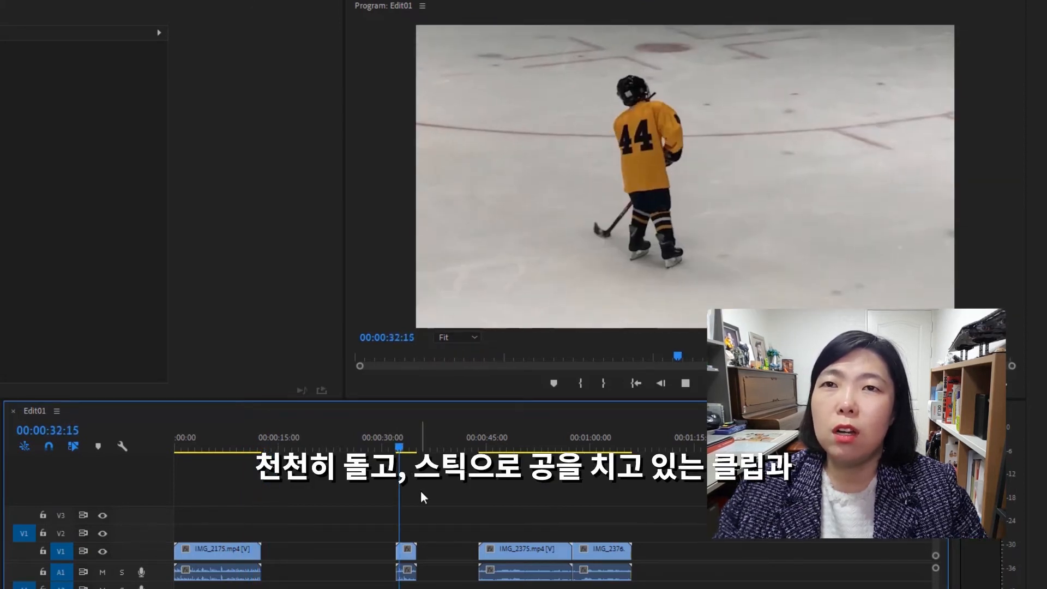
pyautogui.press('space')
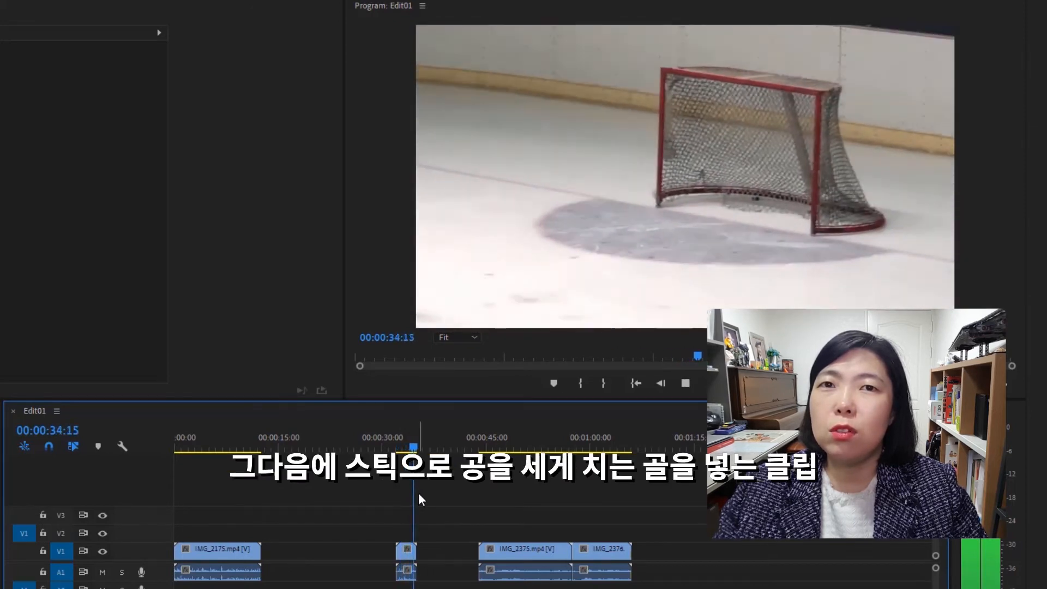
pyautogui.press('space')
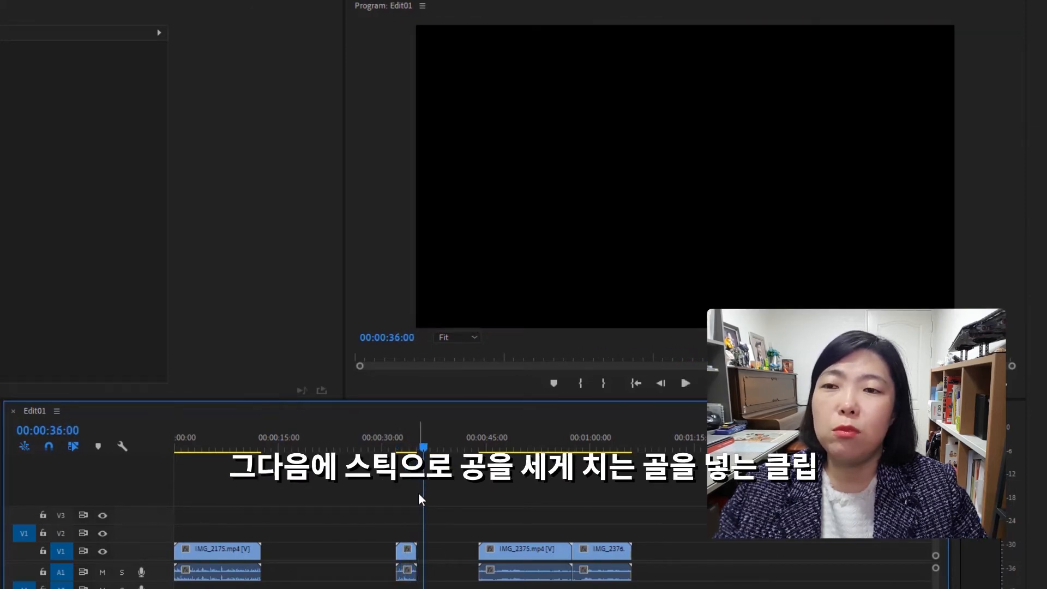
pyautogui.click(402, 551)
pyautogui.moveTo(402, 551); pyautogui.dragTo(268, 551)
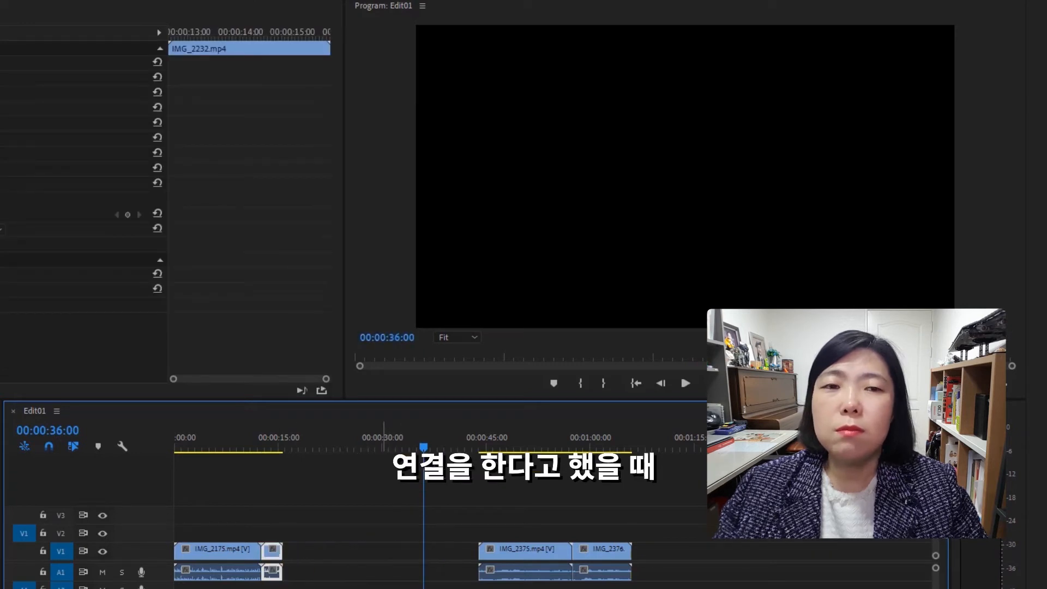
# - Play across the cut from IMG_2175.mp4 to IMG_2232.mp4 to check the continuity of the puck hit
pyautogui.click(229, 441)
pyautogui.press('space')
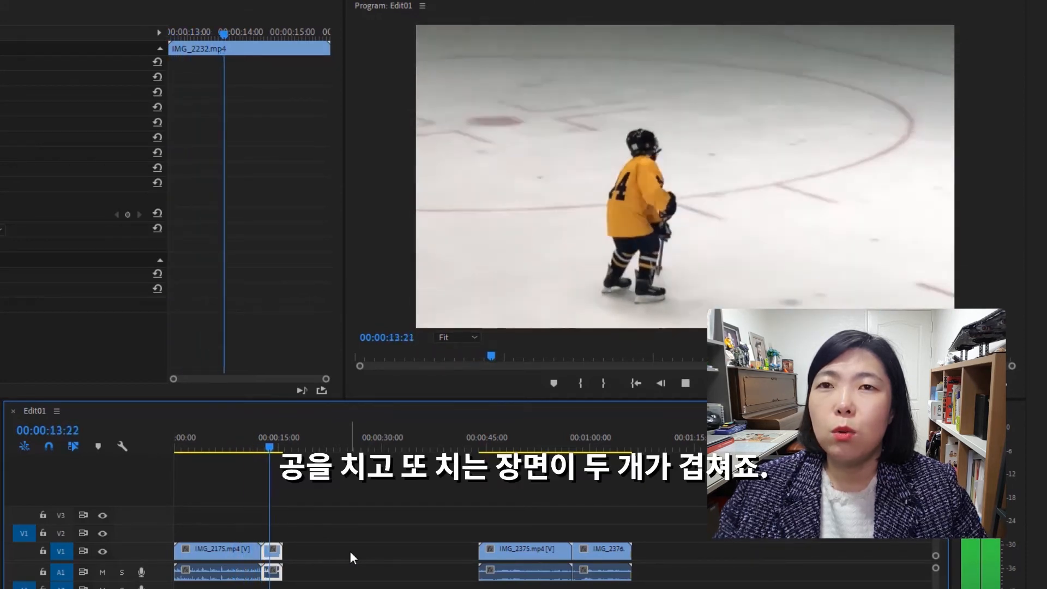
pyautogui.press('space')
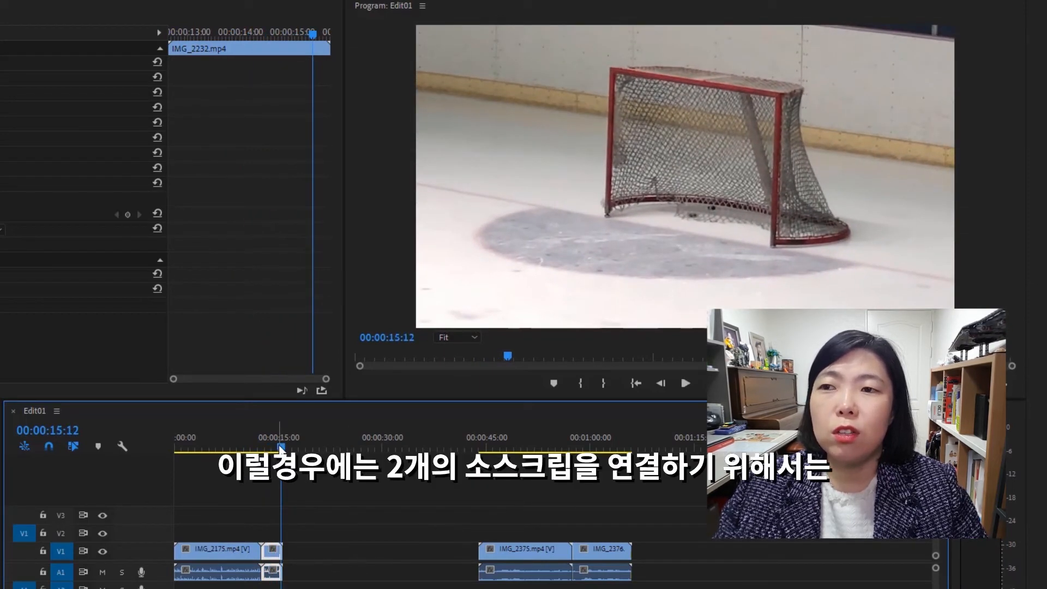
# - Shuttle back and forth around the end of IMG_2175.mp4 and park the playhead at 00:00:10:09, just before the puck hit
pyautogui.moveTo(279, 446); pyautogui.dragTo(250, 438)
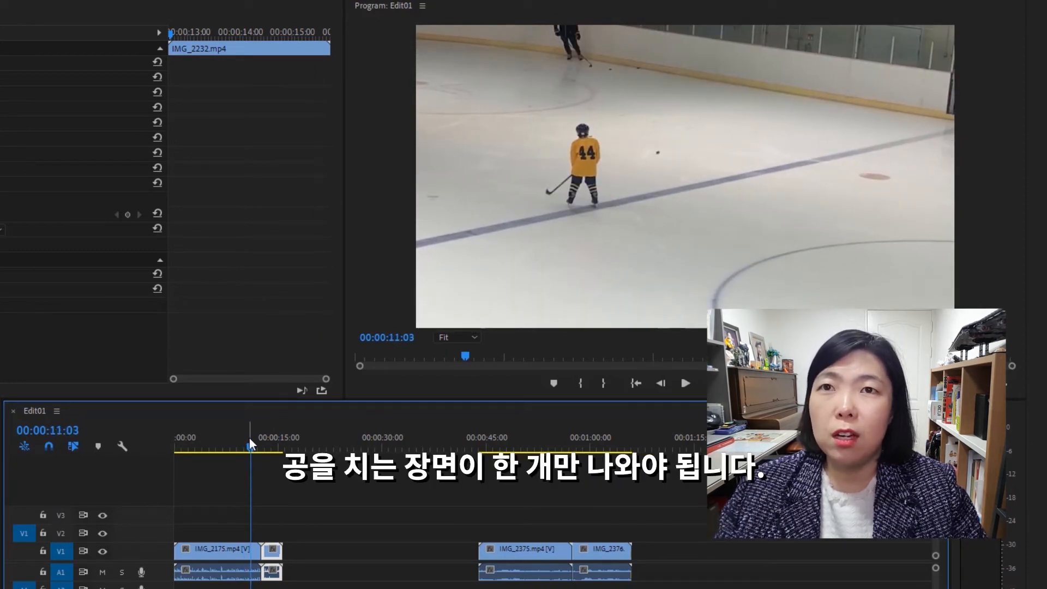
pyautogui.press('j')
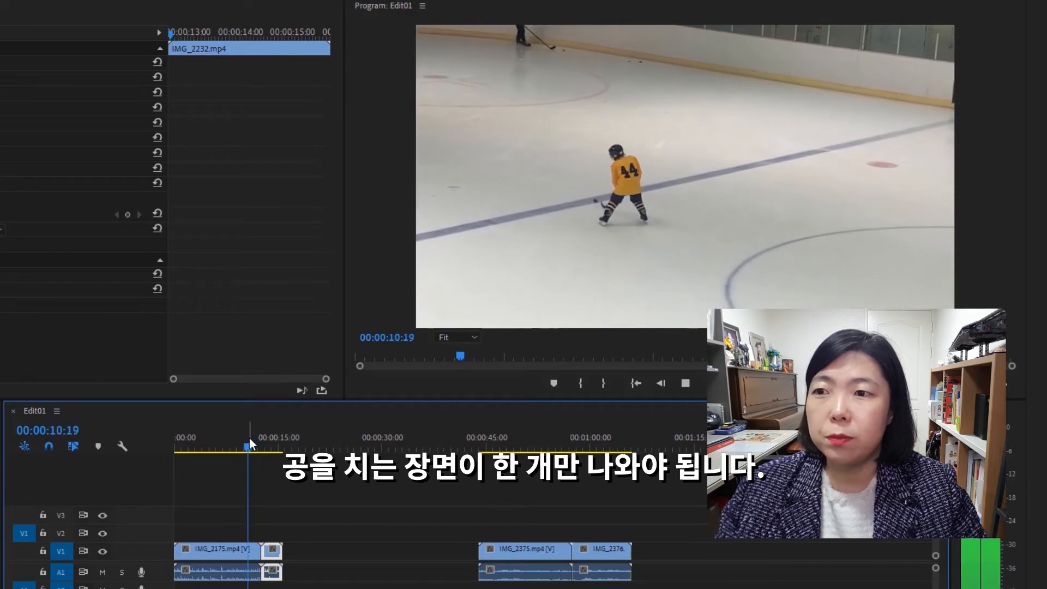
pyautogui.press('l')
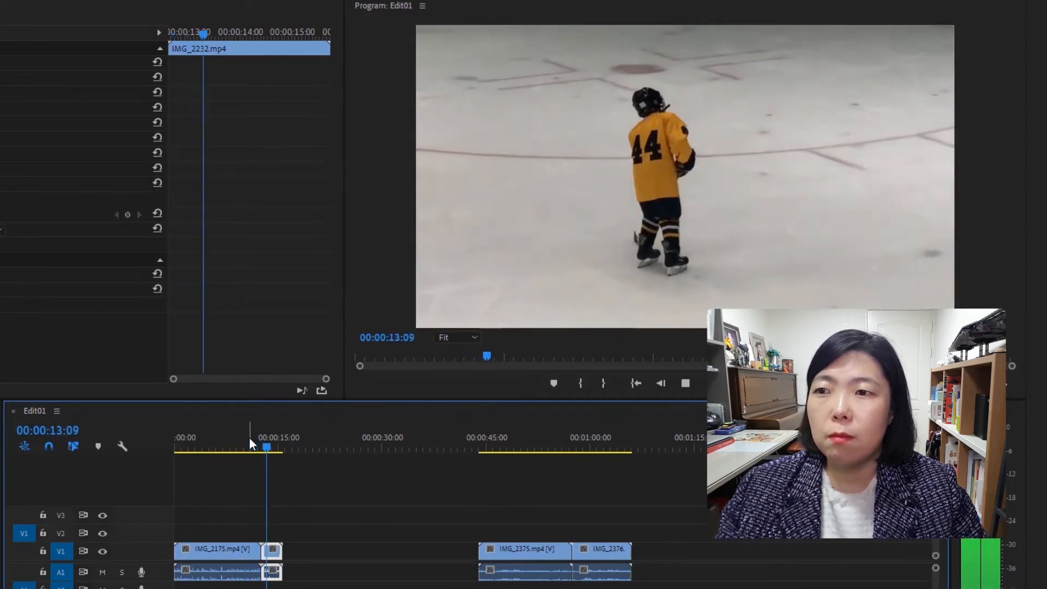
pyautogui.press('j')
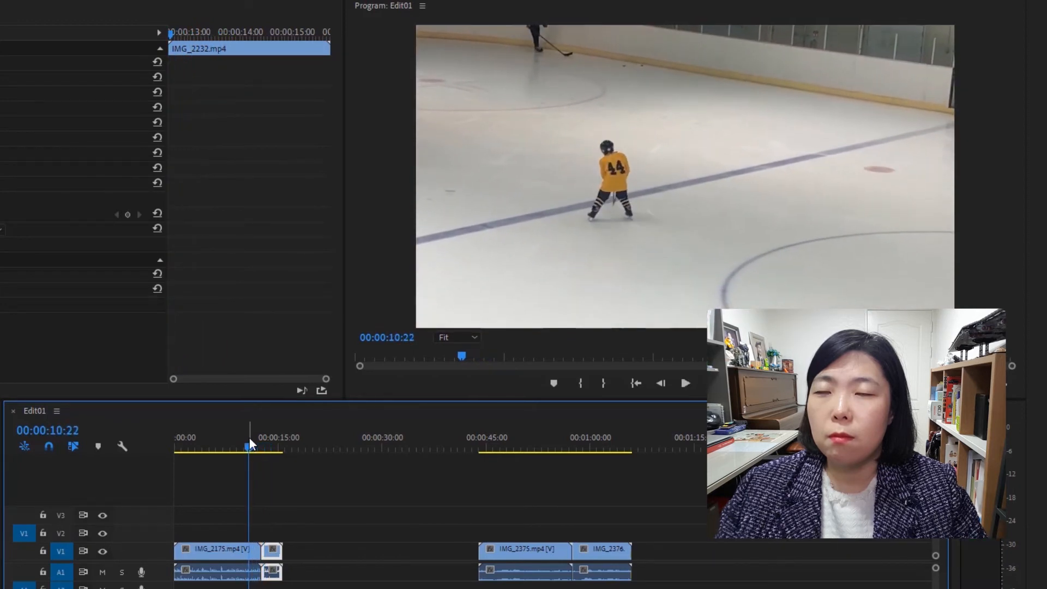
pyautogui.press('k')
pyautogui.press('j')
pyautogui.press('k')
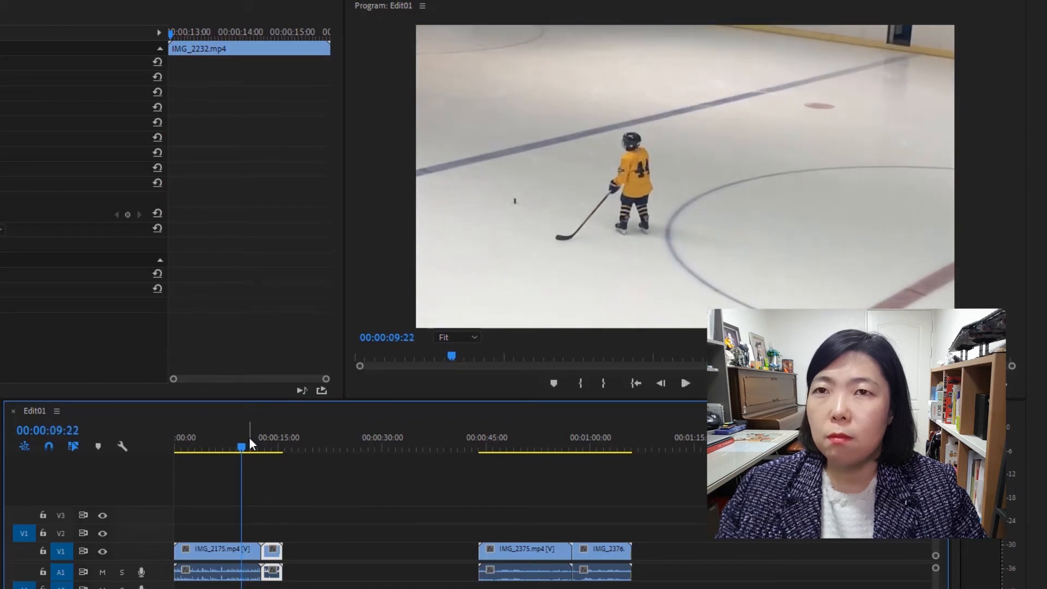
pyautogui.press('l')
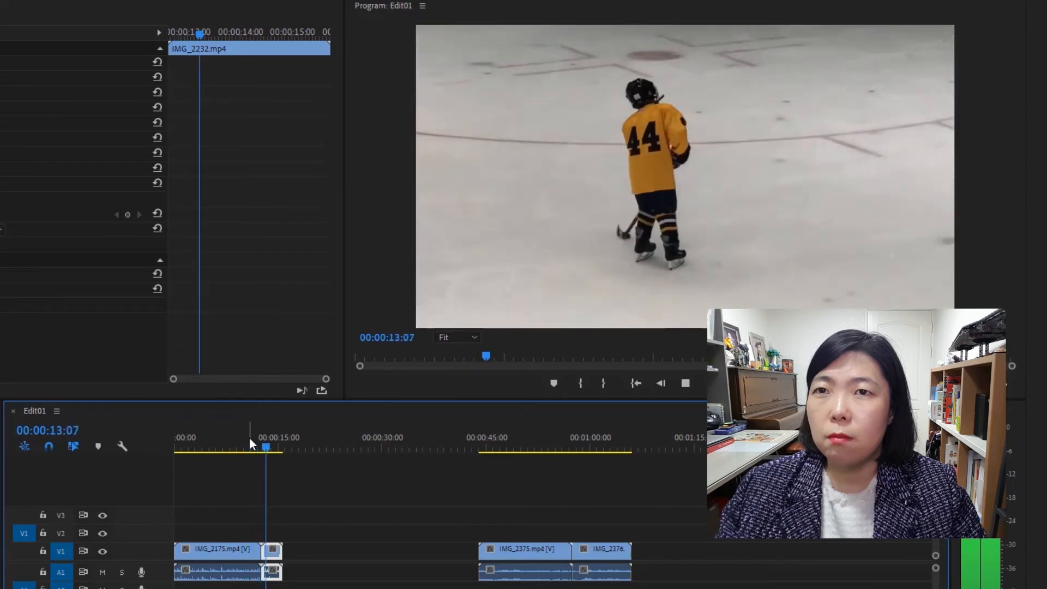
pyautogui.press('j')
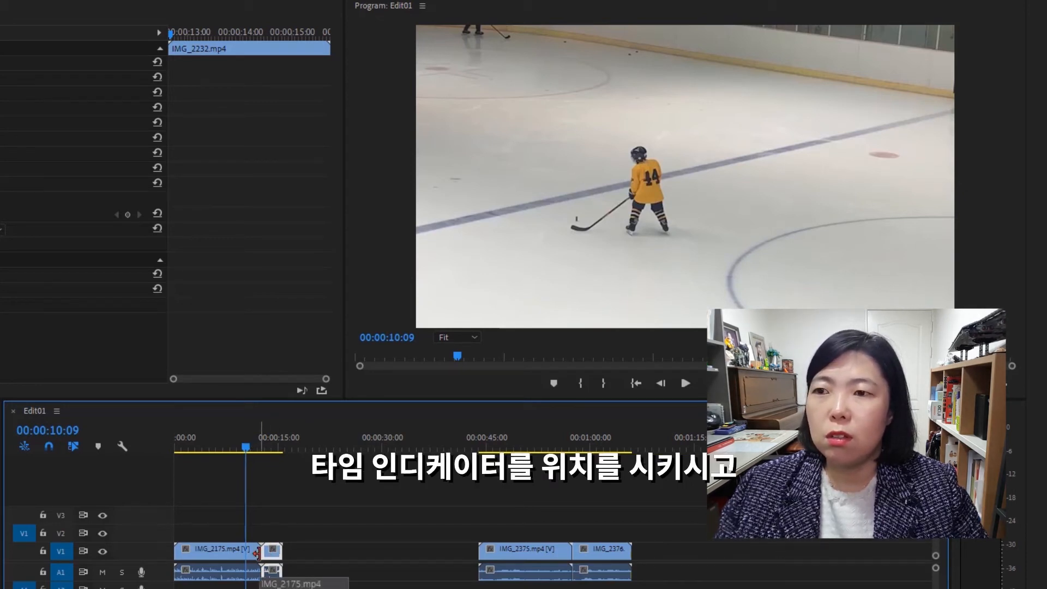
# - Split IMG_2175.mp4 at 00:00:10:09, delete the piece after the split and ripple delete the gap before IMG_2232.mp4
pyautogui.click(235, 552)
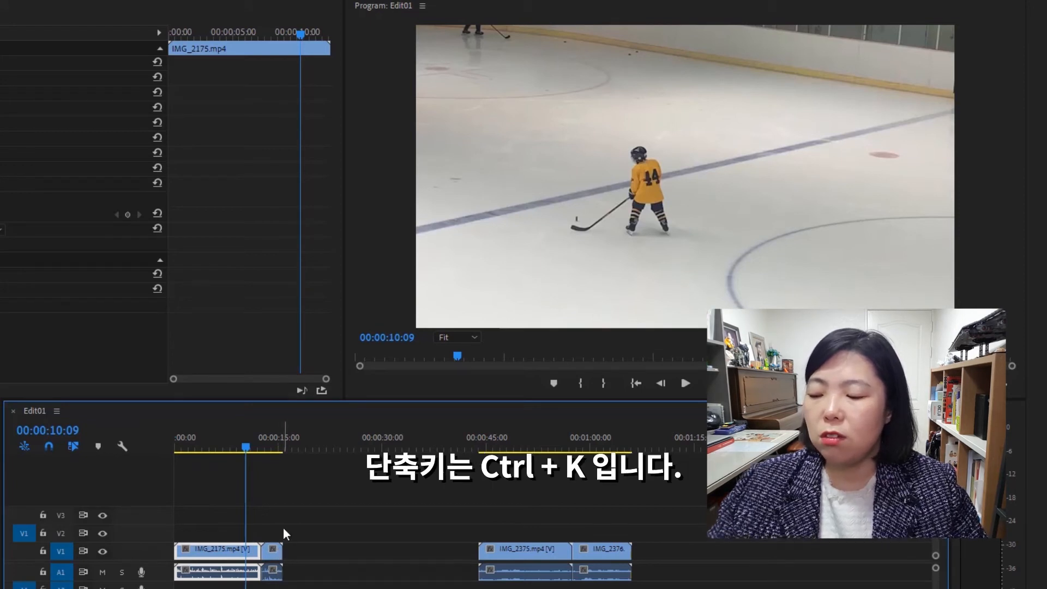
pyautogui.hotkey('ctrl', 'k')
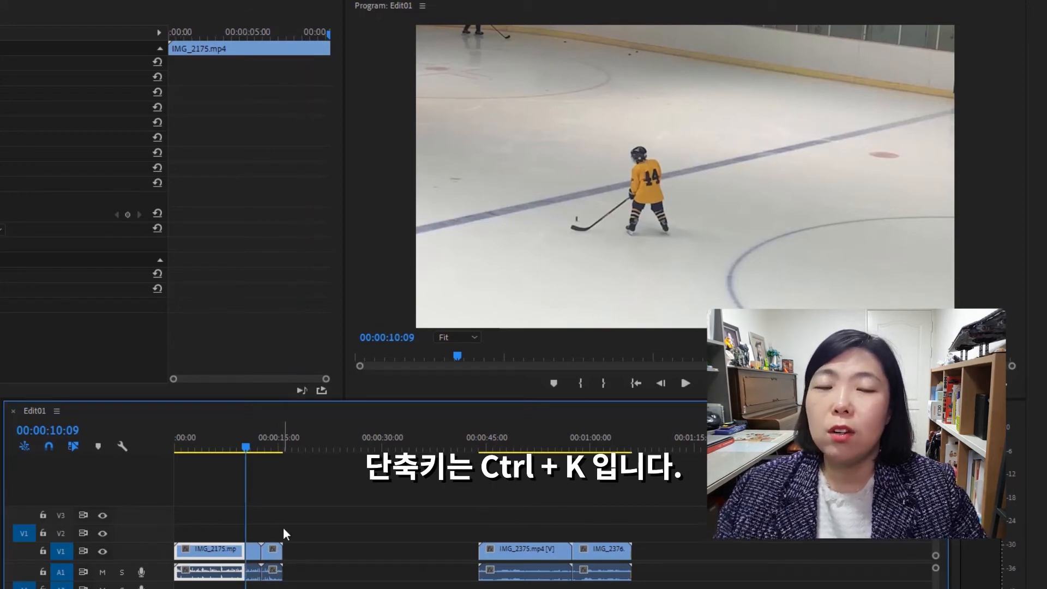
pyautogui.click(256, 557)
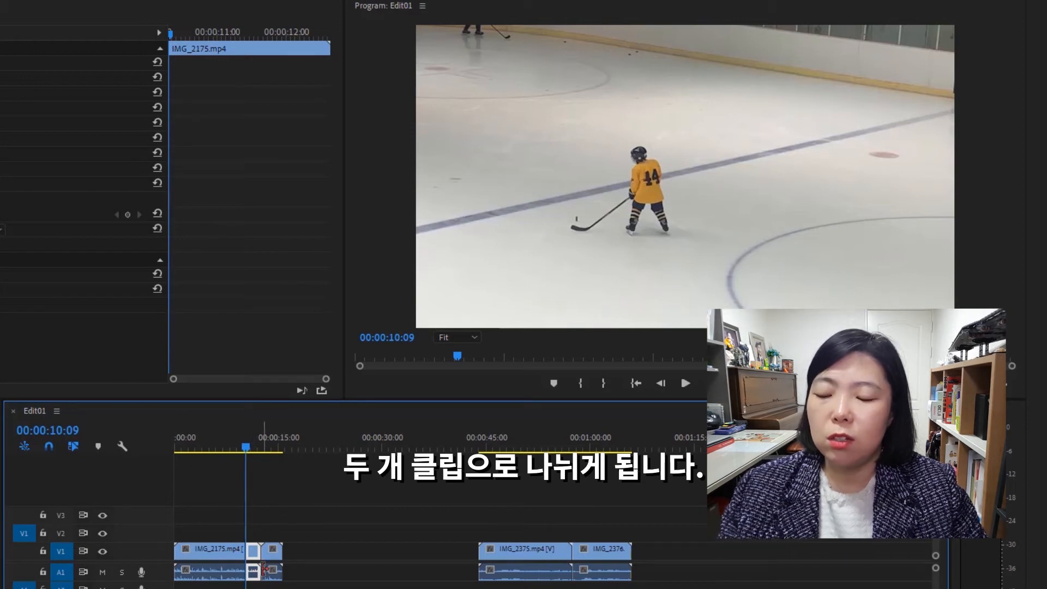
pyautogui.press('Delete')
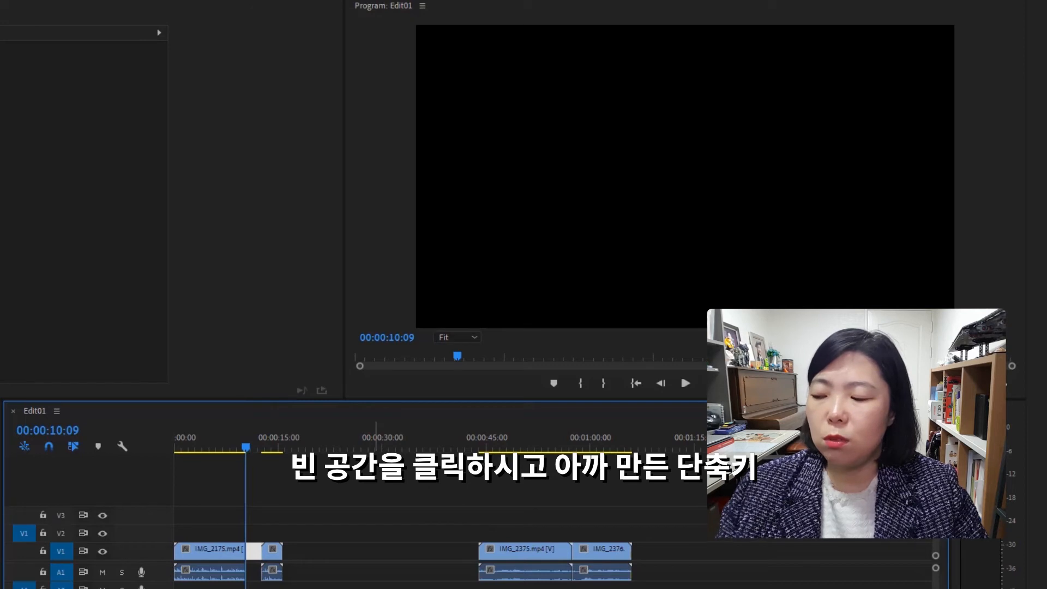
pyautogui.press('d')
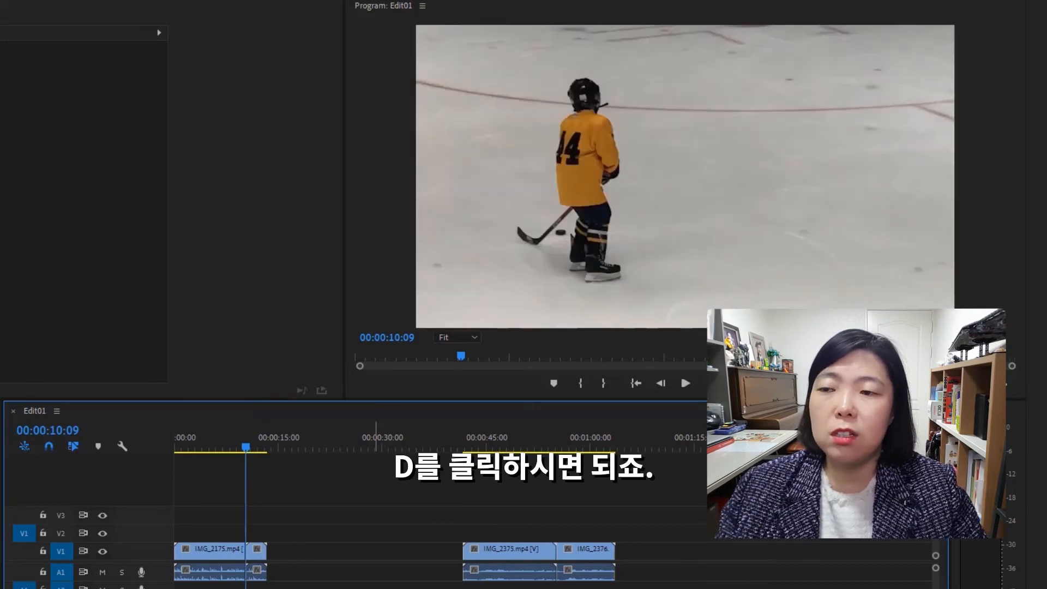
# - Play the trimmed join from IMG_2175.mp4 into IMG_2232.mp4 to check how the puck hit continues
pyautogui.moveTo(241, 448); pyautogui.dragTo(229, 451)
pyautogui.press('space')
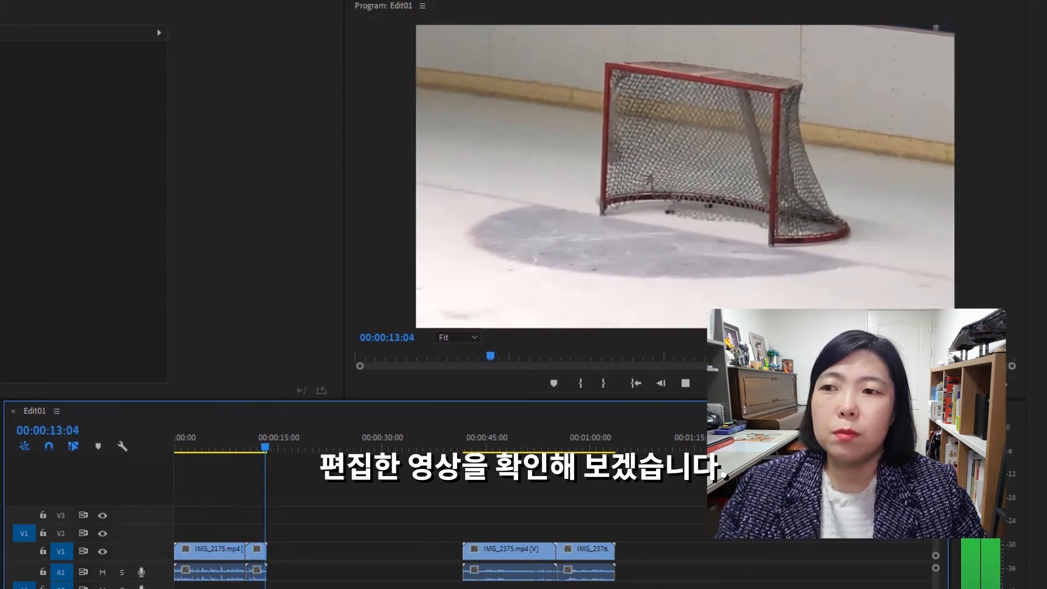
pyautogui.moveTo(272, 444); pyautogui.dragTo(251, 447)
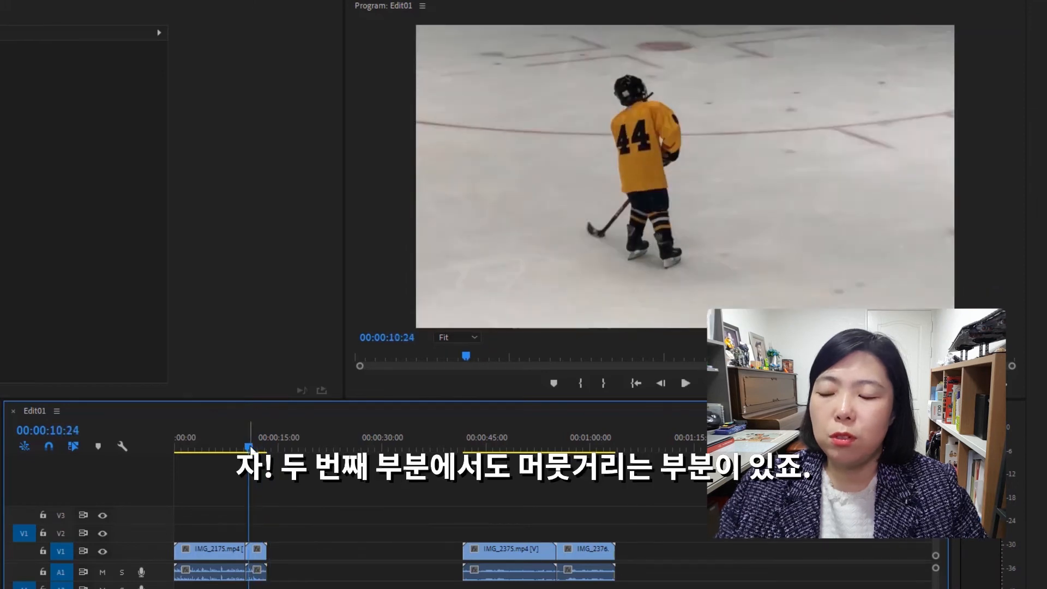
# - Replay the join in a closer timeline view and park the playhead at 00:00:10:18 in the hesitating start of IMG_2232.mp4
pyautogui.press('=')
pyautogui.press('=')
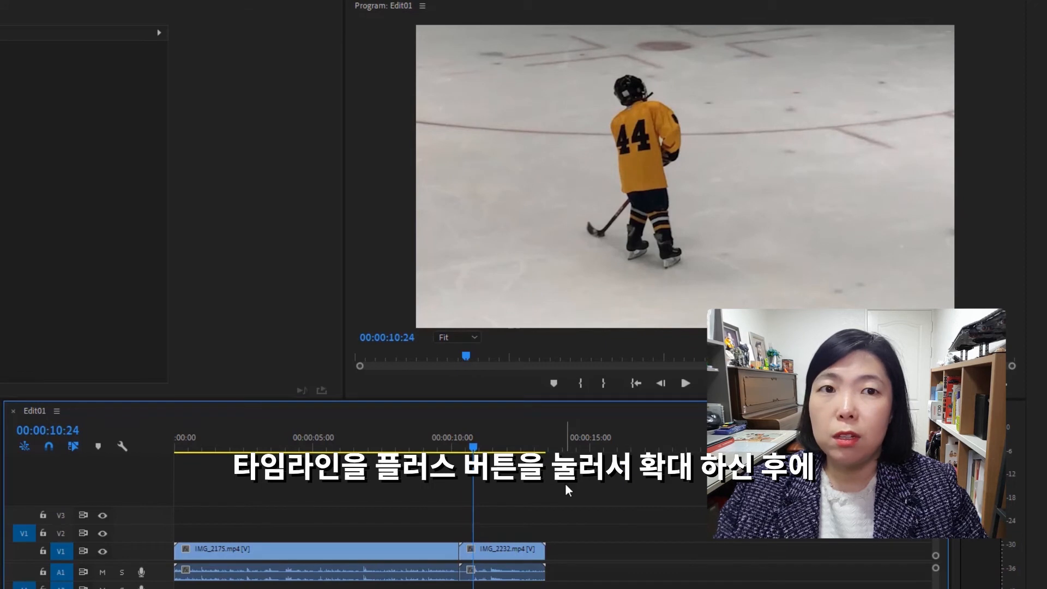
pyautogui.moveTo(473, 448); pyautogui.dragTo(455, 452)
pyautogui.press('space')
pyautogui.press('space')
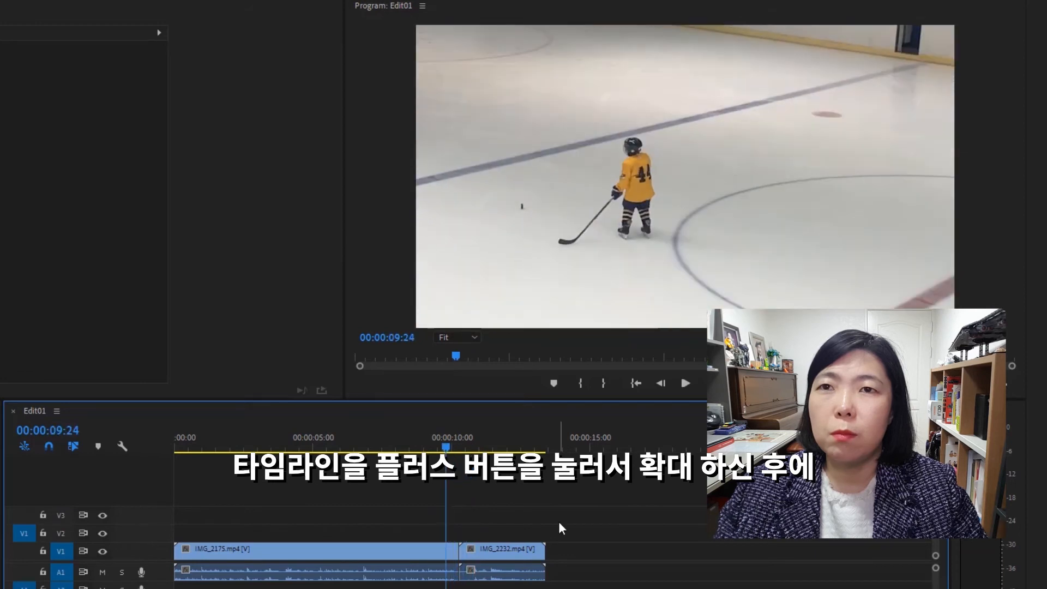
pyautogui.press('space')
pyautogui.press('space')
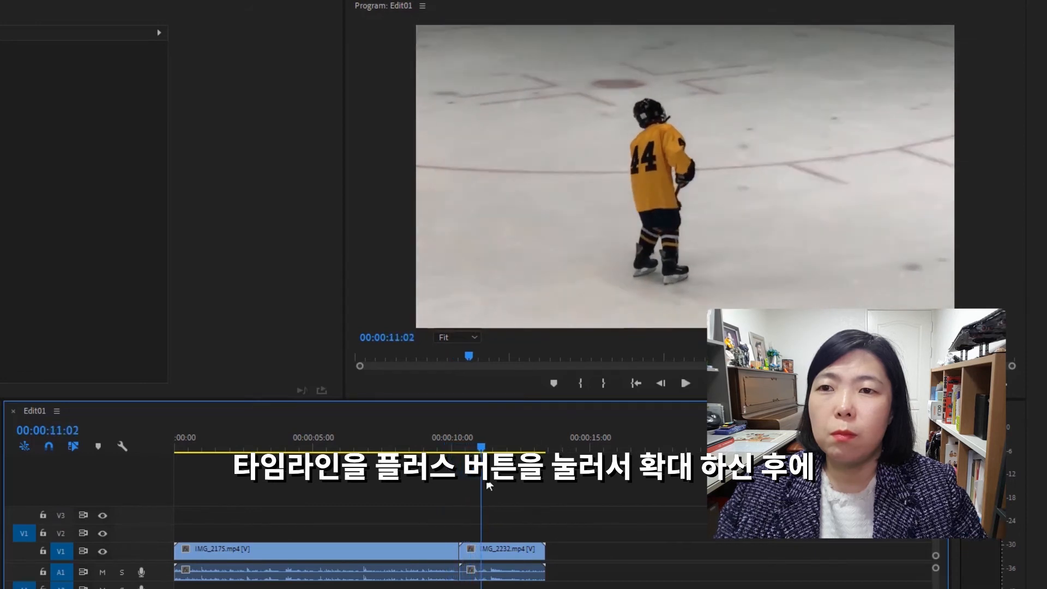
pyautogui.moveTo(479, 449); pyautogui.dragTo(436, 451)
pyautogui.press('space')
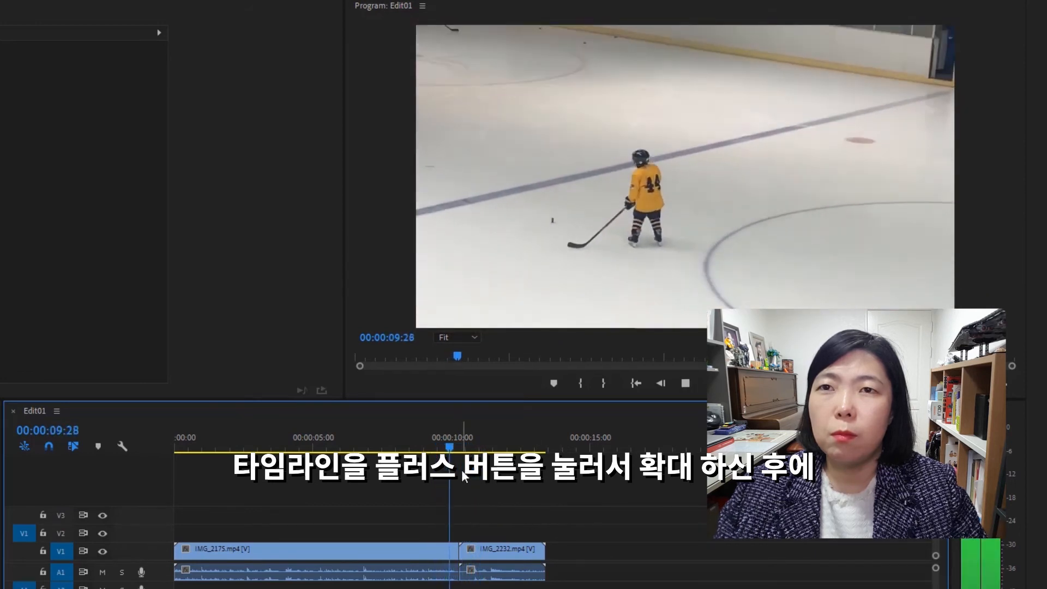
pyautogui.press('space')
pyautogui.press('space')
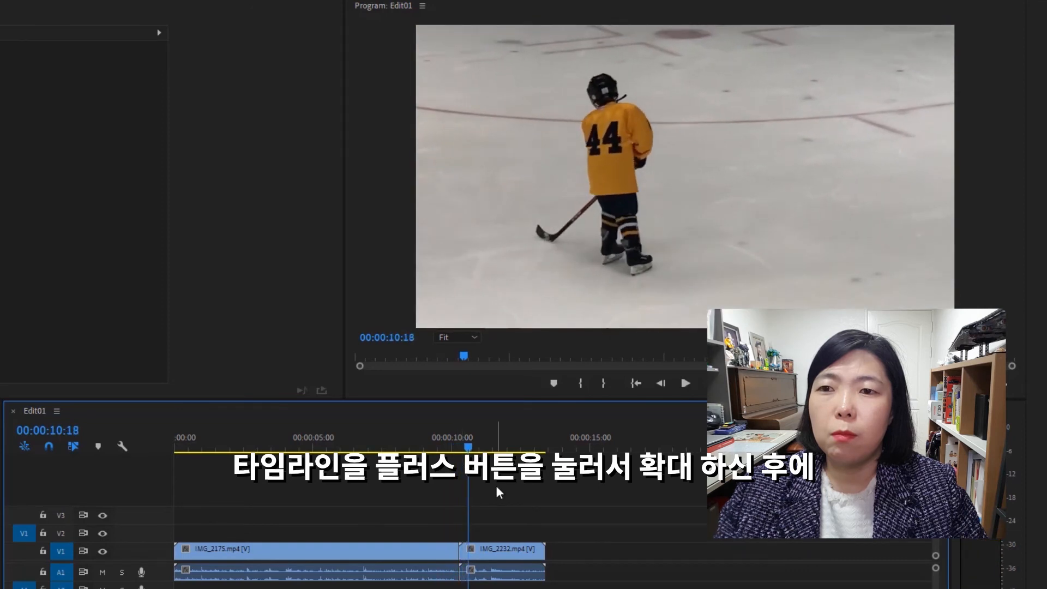
# - Split IMG_2232.mp4 at 00:00:10:18, delete its front piece and ripple delete the gap after IMG_2175.mp4
pyautogui.click(489, 558)
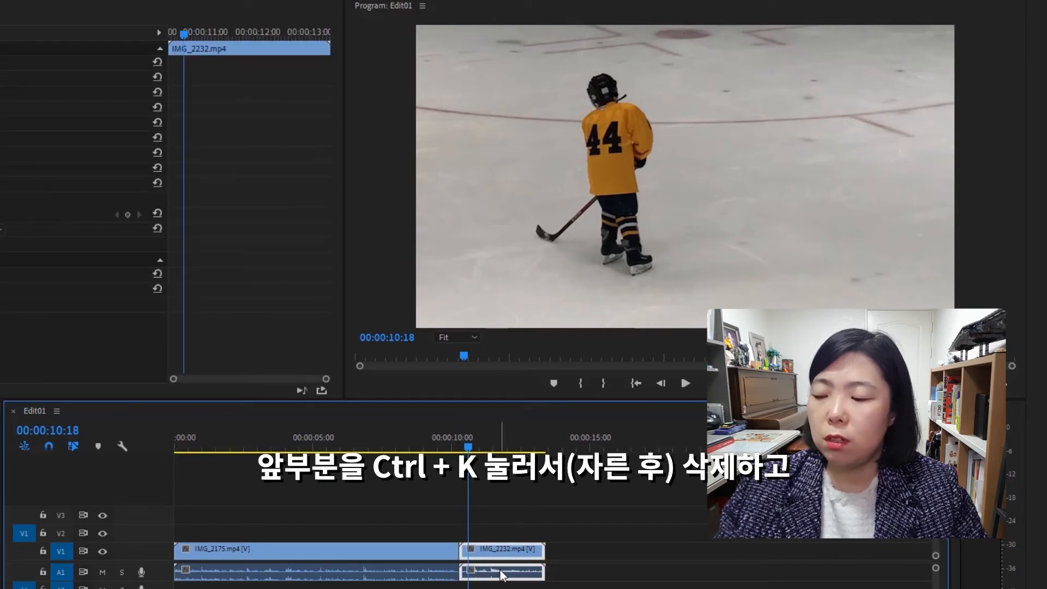
pyautogui.hotkey('ctrl', 'k')
pyautogui.click(462, 556)
pyautogui.press('Delete')
pyautogui.rightClick(460, 557)
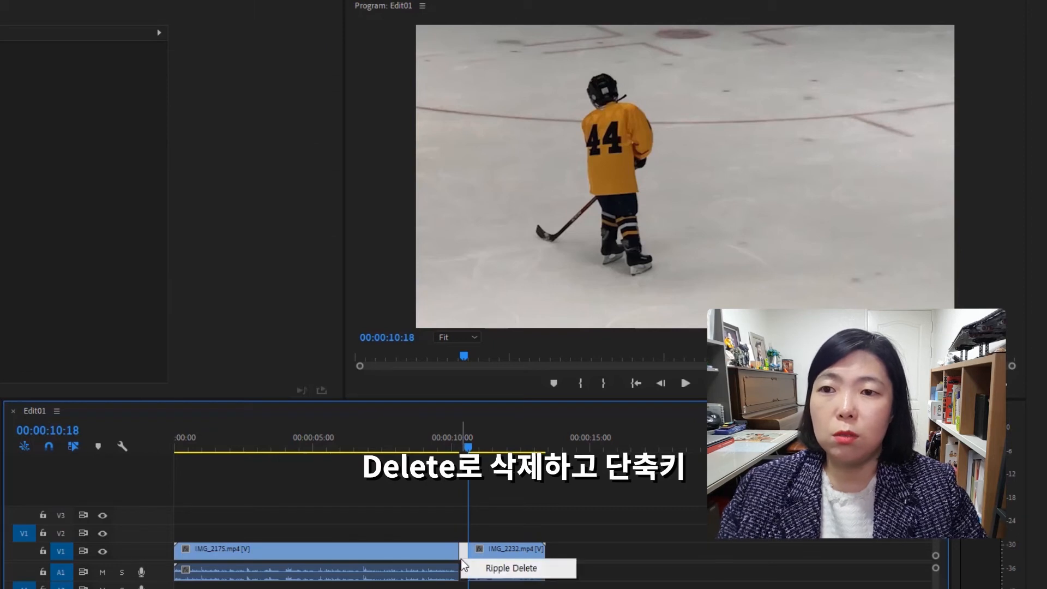
pyautogui.click(462, 555)
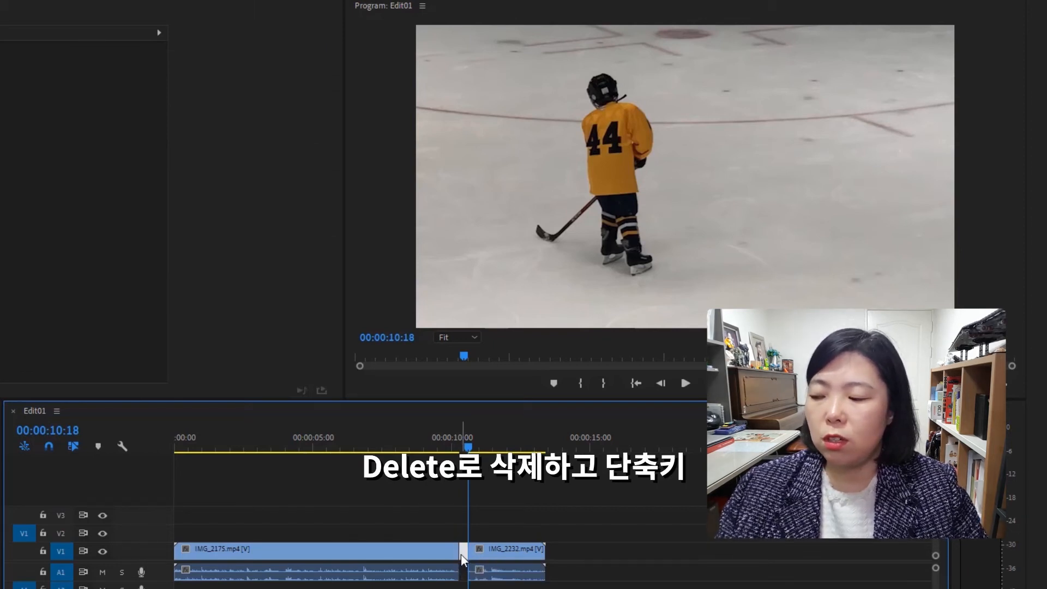
pyautogui.press('d')
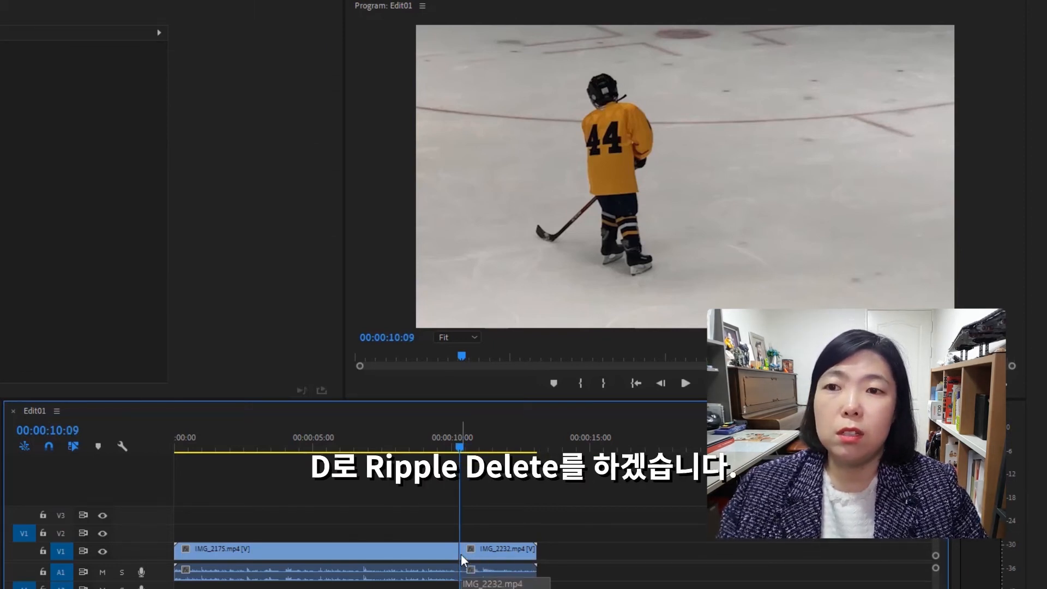
# - Play across the shortened join twice to judge whether the start of IMG_2232.mp4 needs more trimming
pyautogui.click(423, 446)
pyautogui.press('space')
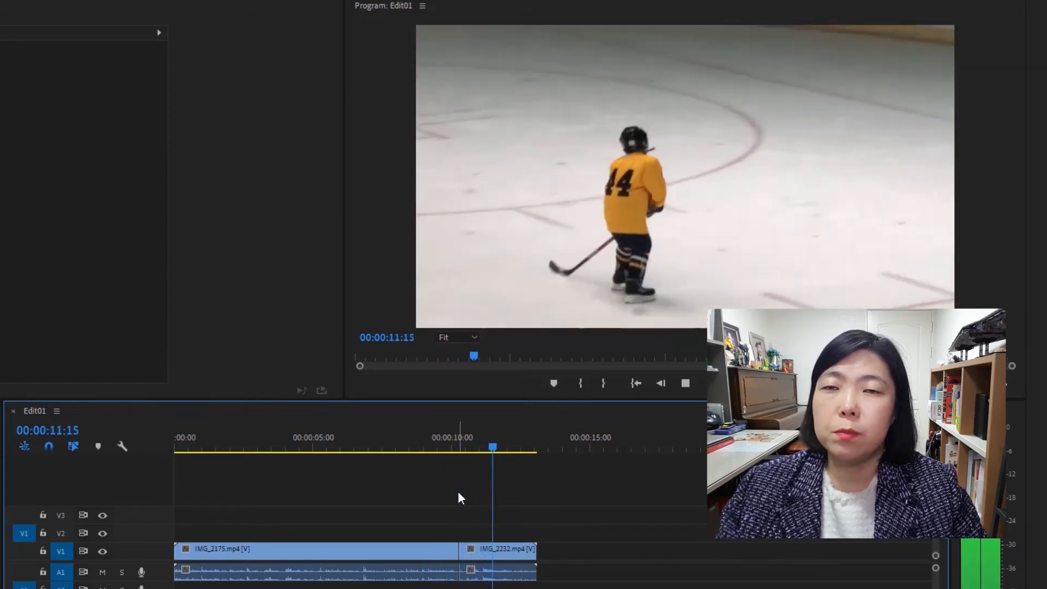
pyautogui.click(460, 448)
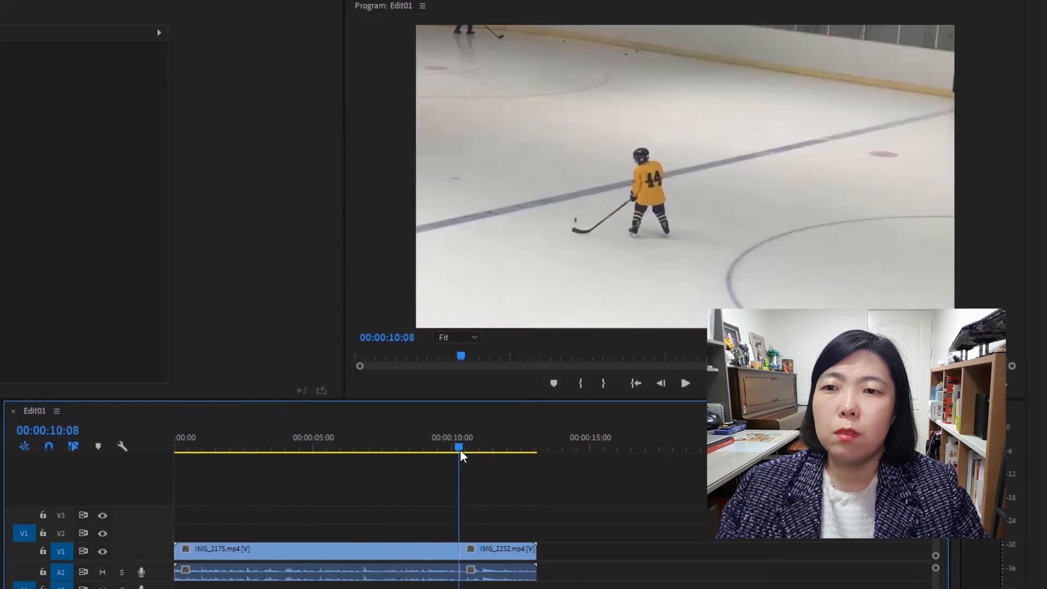
pyautogui.press('space')
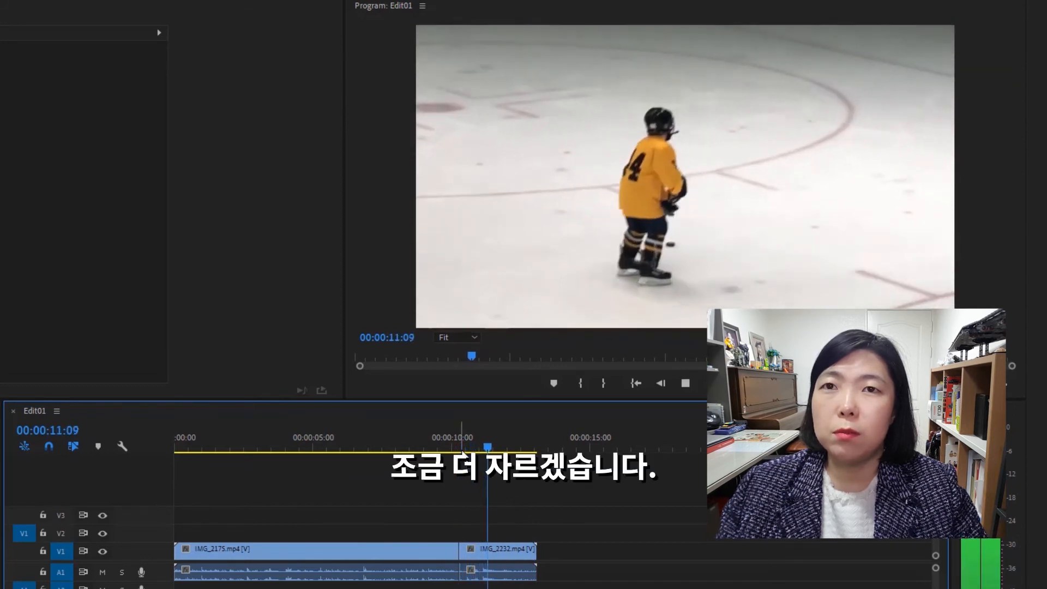
pyautogui.press('space')
# - Split IMG_2232.mp4 at 00:00:11:17, delete the piece before the split and ripple delete the resulting gap
pyautogui.moveTo(505, 448); pyautogui.dragTo(495, 449)
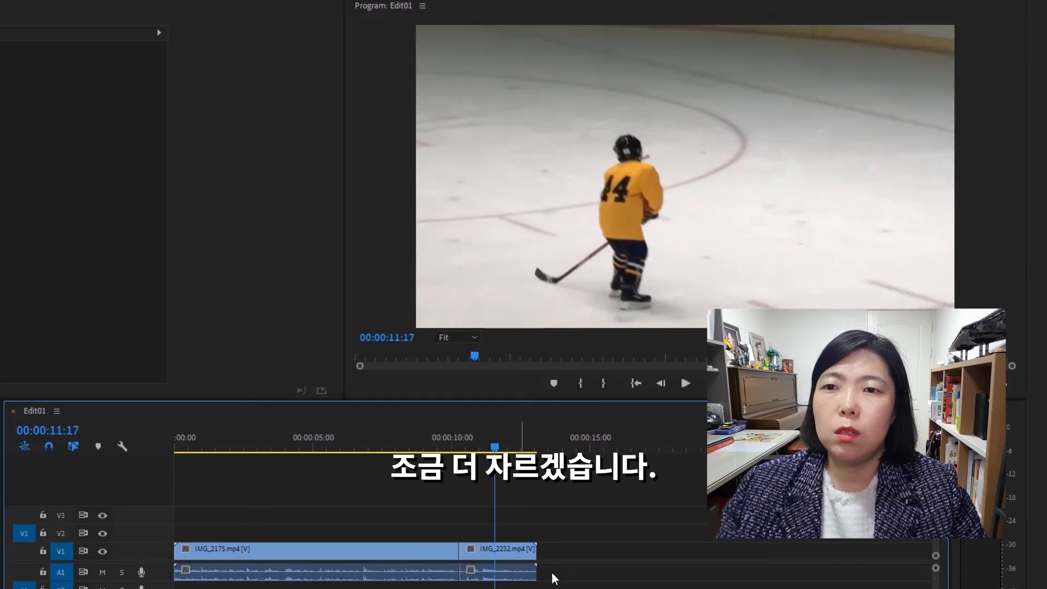
pyautogui.hotkey('ctrl', 'k')
pyautogui.click(479, 557)
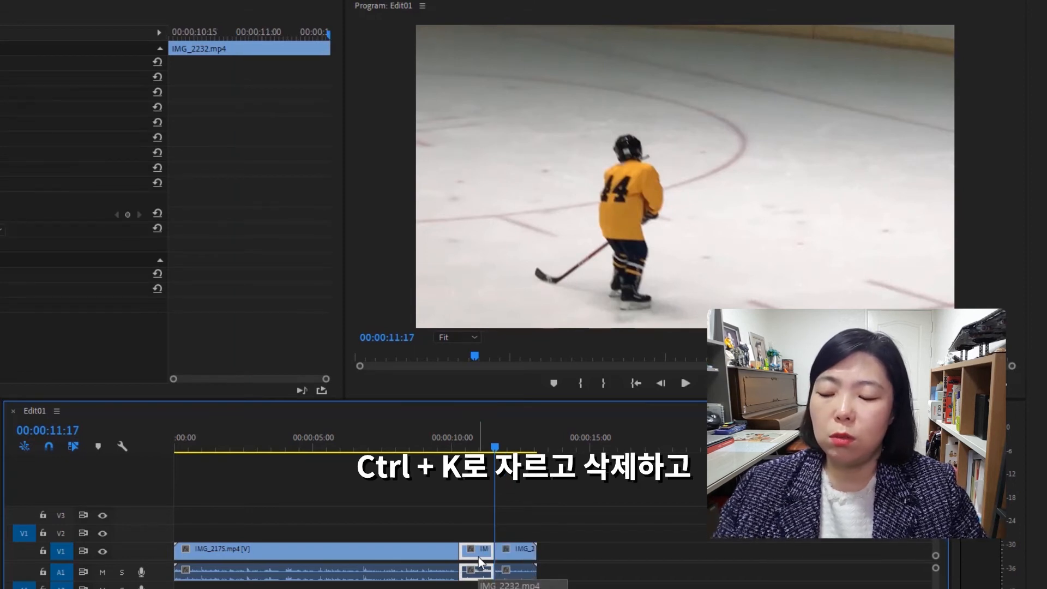
pyautogui.press('Delete')
pyautogui.click(477, 555)
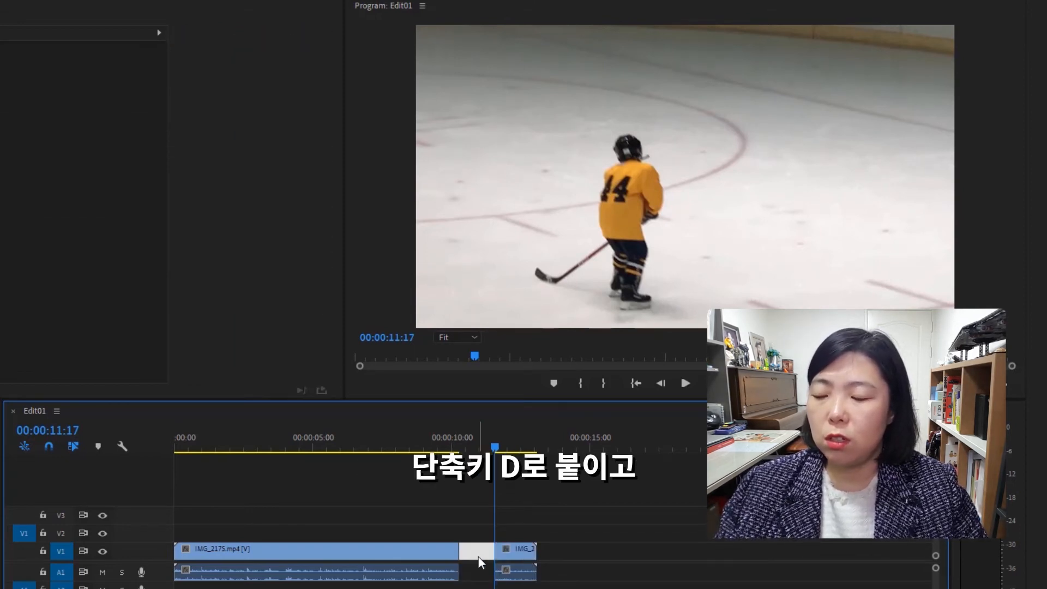
pyautogui.press('d')
# - Play the sequence across the retrimmed cut between IMG_2175.mp4 and IMG_2232.mp4 to check that the shot flows continuously
pyautogui.moveTo(459, 447); pyautogui.dragTo(437, 446)
pyautogui.press('space')
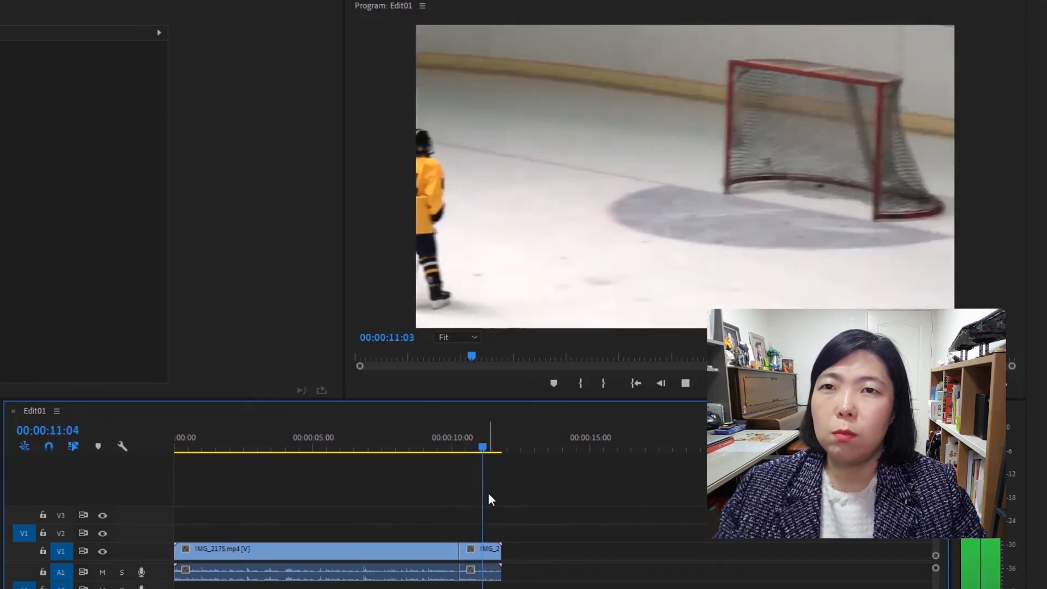
pyautogui.click(387, 447)
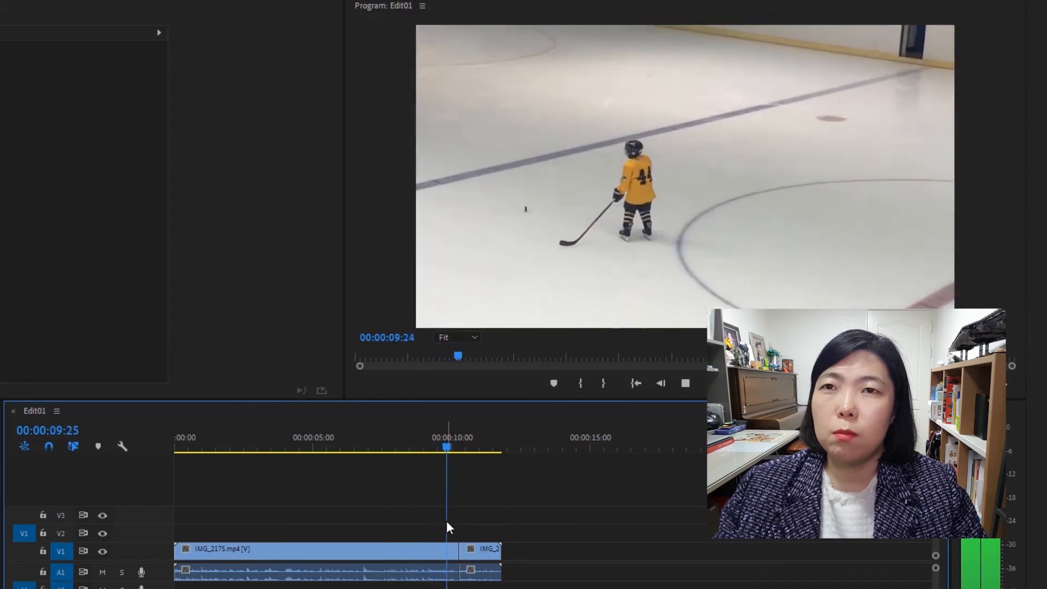
pyautogui.click(448, 444)
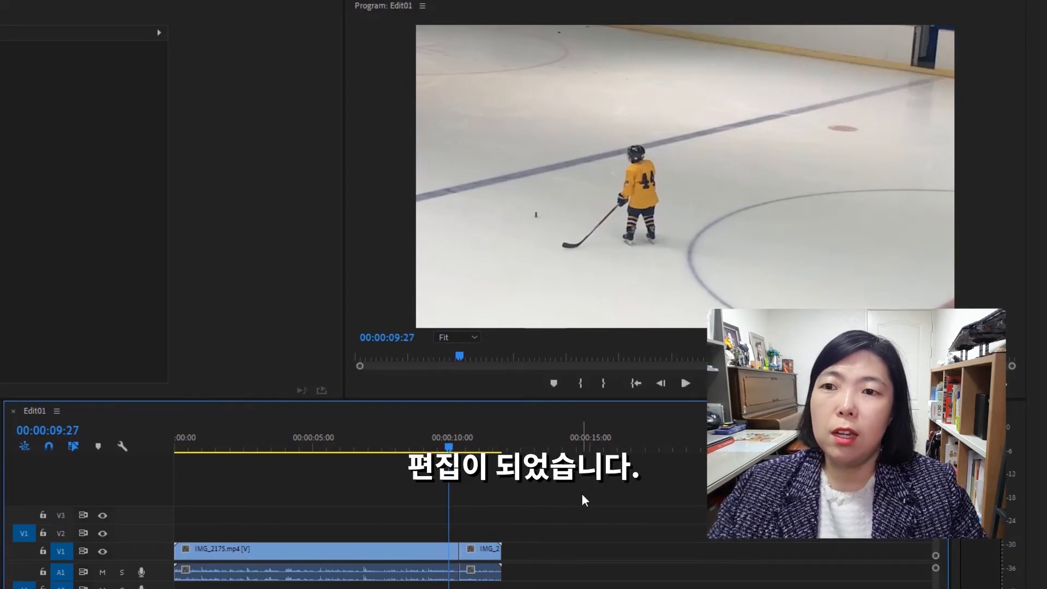
# - Move IMG_2375.mp4 and IMG_2376.mp4 together on V1 so they directly follow the end of IMG_2232.mp4
pyautogui.press('-')
pyautogui.press('-')
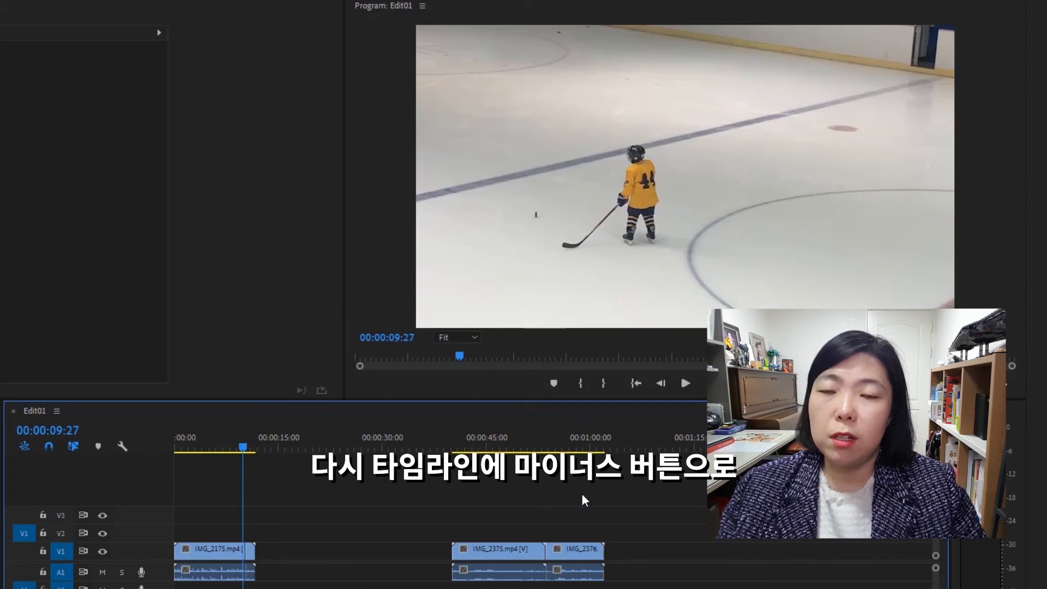
pyautogui.moveTo(295, 524); pyautogui.dragTo(182, 588)
pyautogui.moveTo(443, 513); pyautogui.dragTo(681, 583)
pyautogui.moveTo(517, 555); pyautogui.dragTo(335, 582)
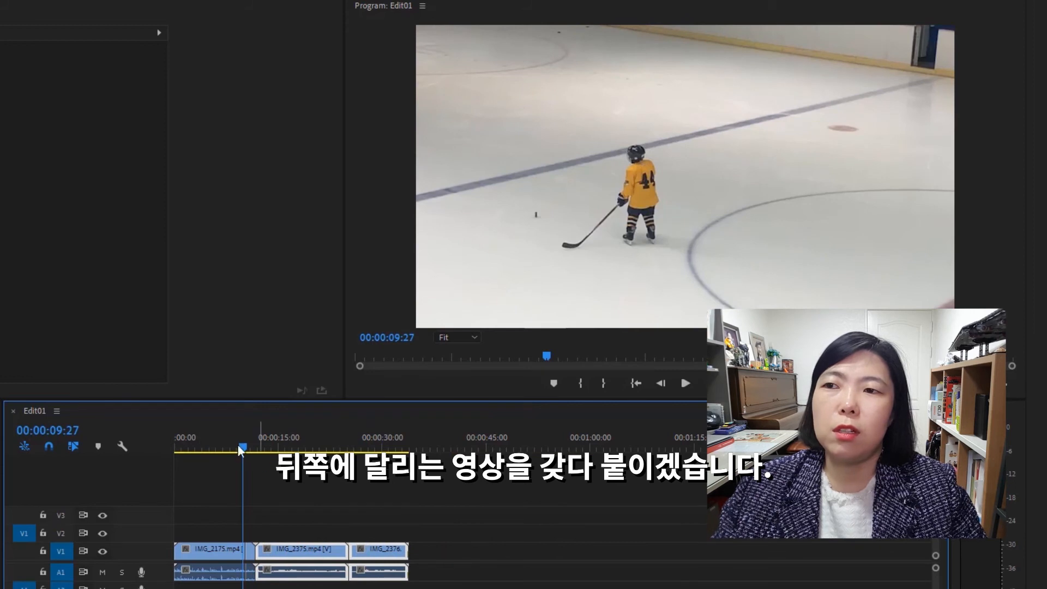
# - Play the whole Edit01 sequence from its start to review all four joined clips
pyautogui.moveTo(243, 443); pyautogui.dragTo(174, 447)
pyautogui.press('space')
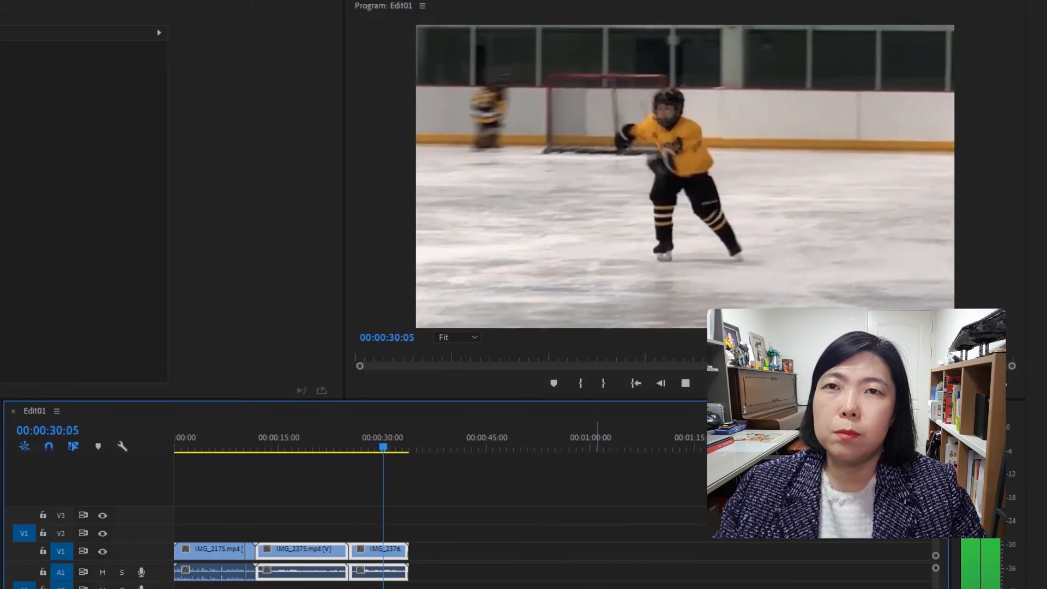
# - Stop playback and place the playhead at 00:00:11:25, the start of IMG_2375.mp4, to examine the triangle markers at the clip edges
pyautogui.press('space')
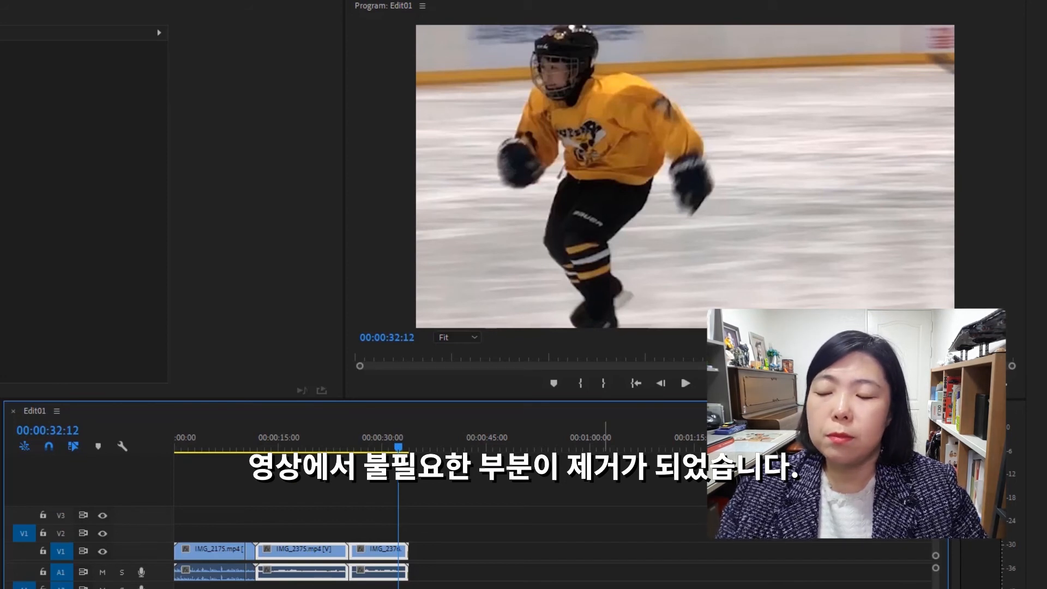
pyautogui.press('=')
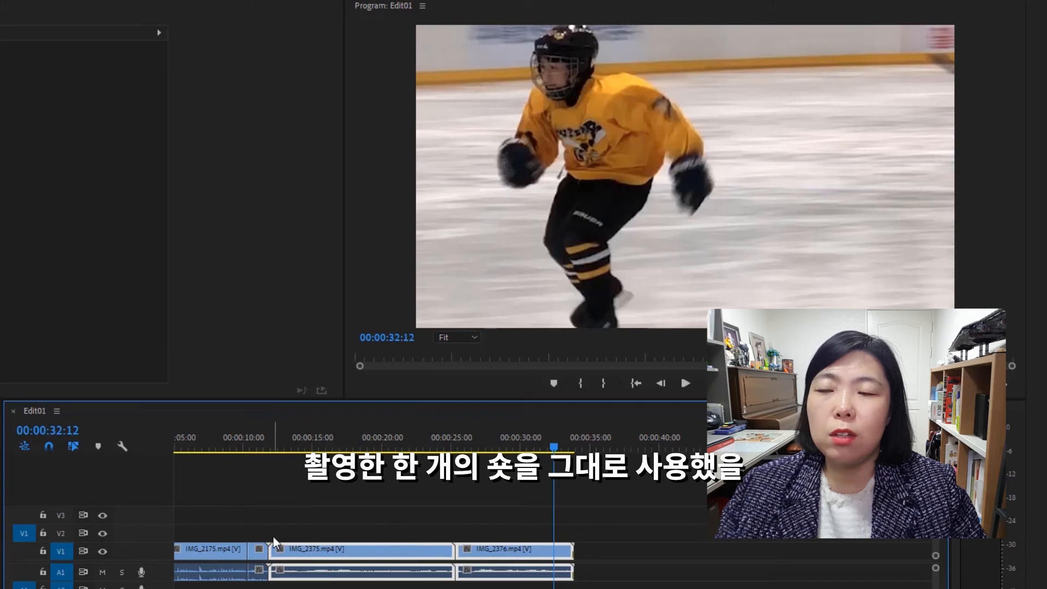
pyautogui.press('=')
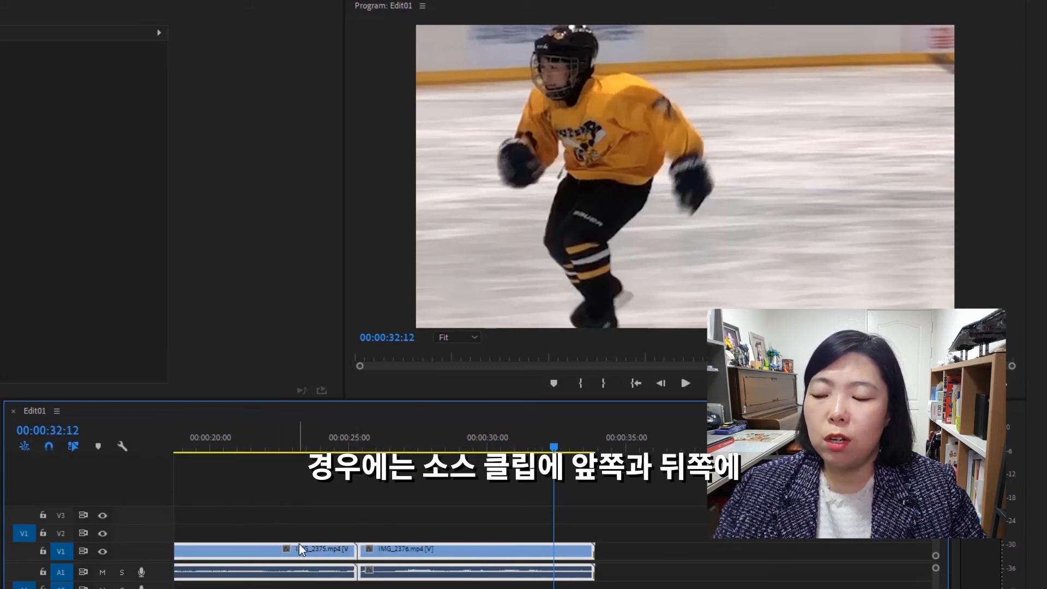
pyautogui.press('-')
pyautogui.moveTo(296, 446); pyautogui.dragTo(270, 441)
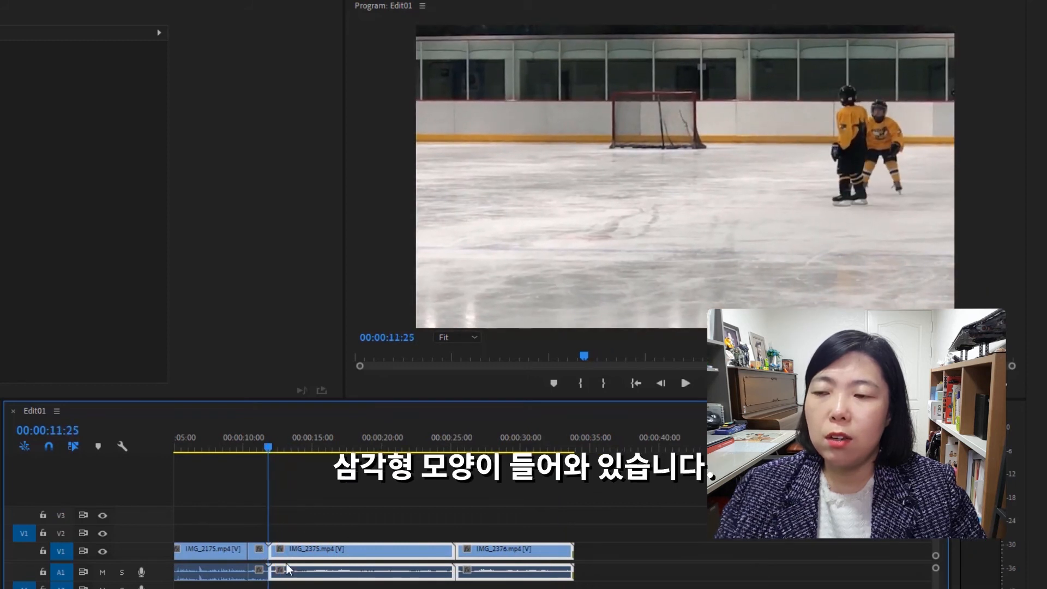
pyautogui.press('=')
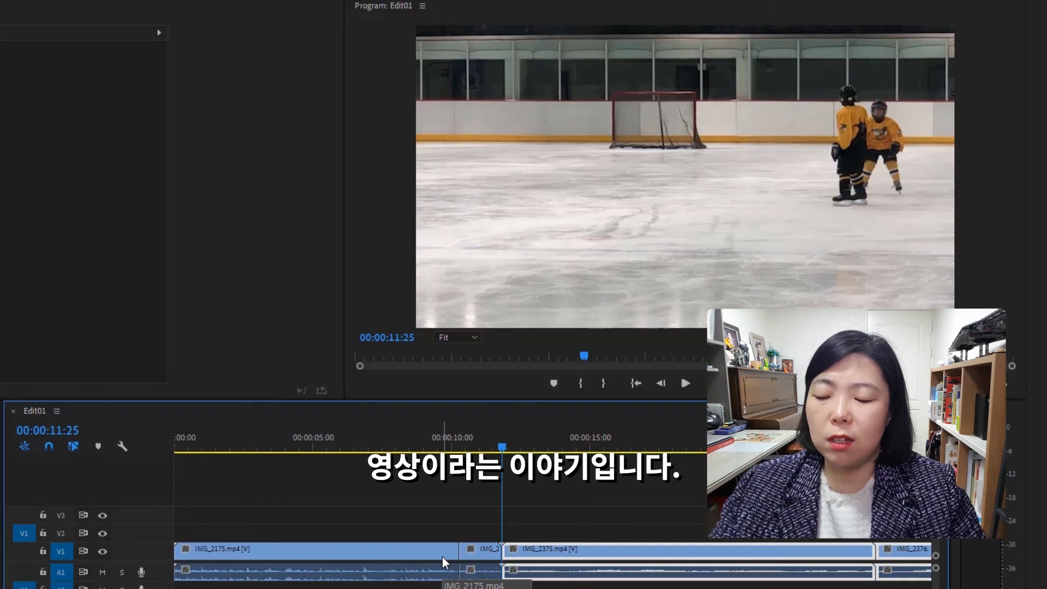
pyautogui.press('-')
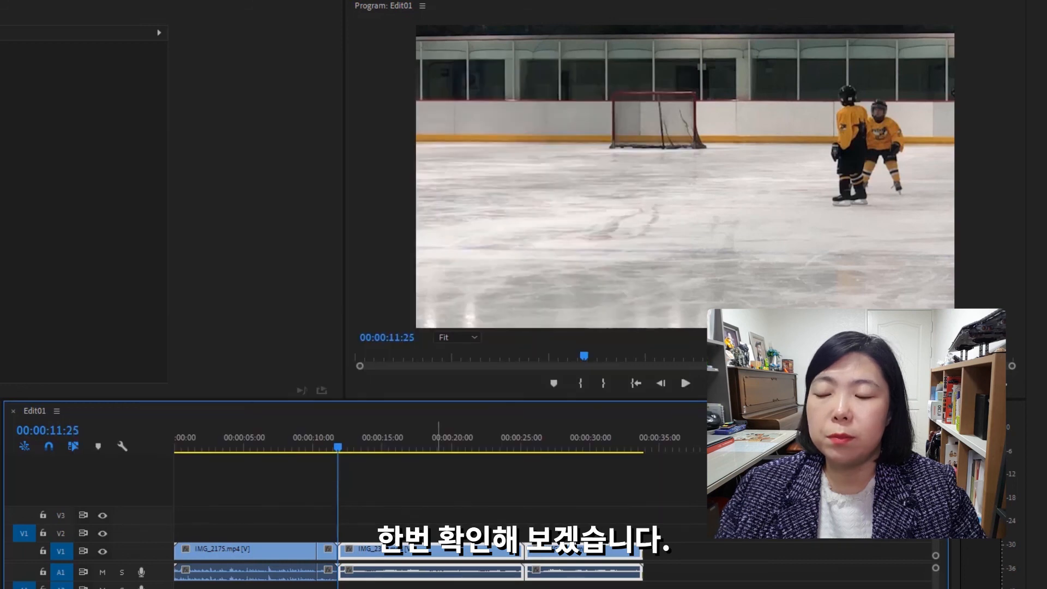
# - Play the Edit01 sequence forward from the start of IMG_2375.mp4 to its end, raising the playback speed in stages
pyautogui.press('l')
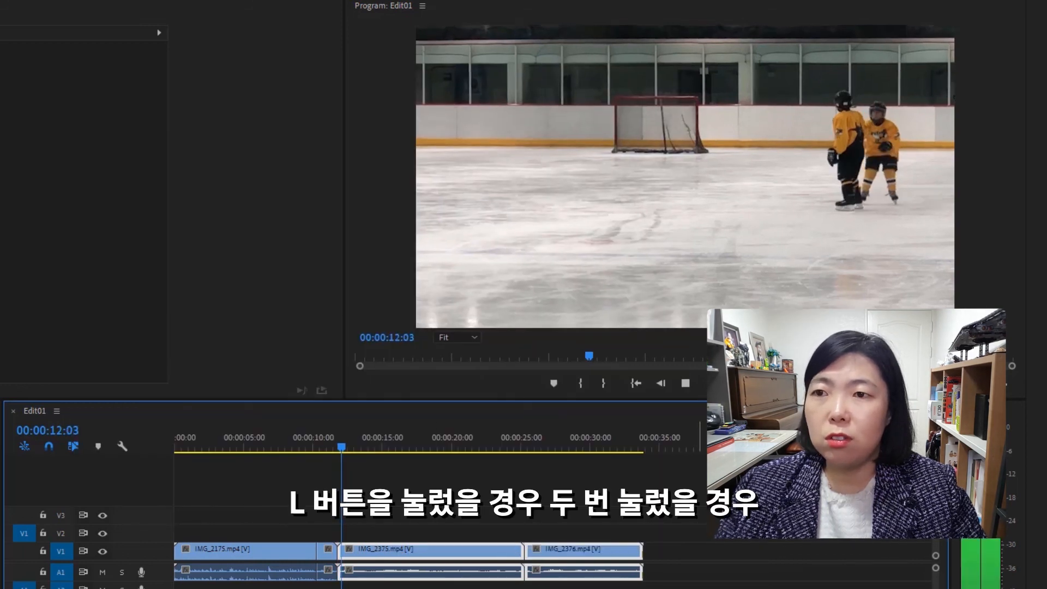
pyautogui.press('l')
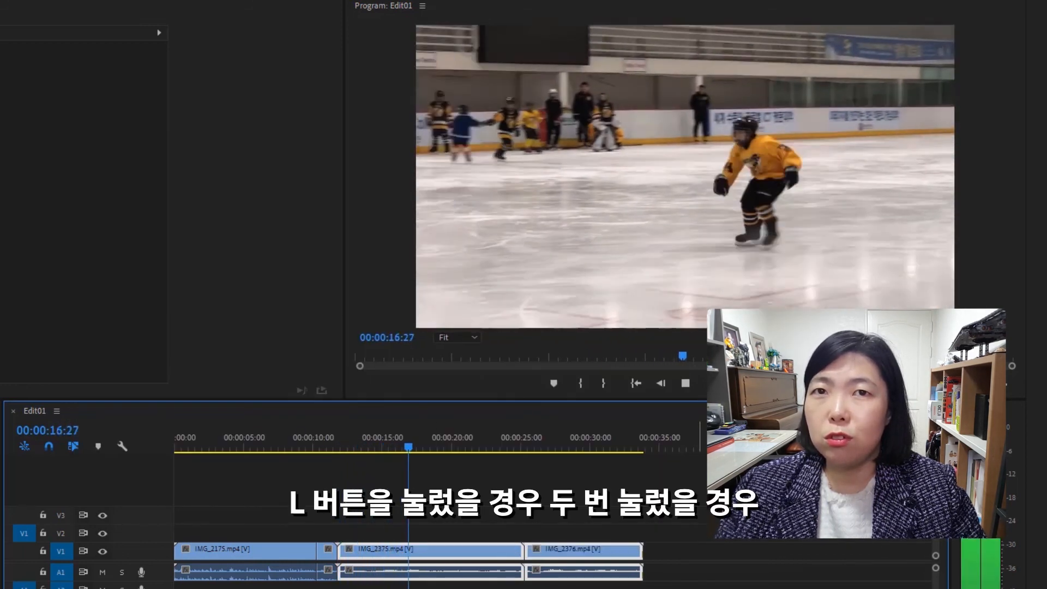
pyautogui.press('l')
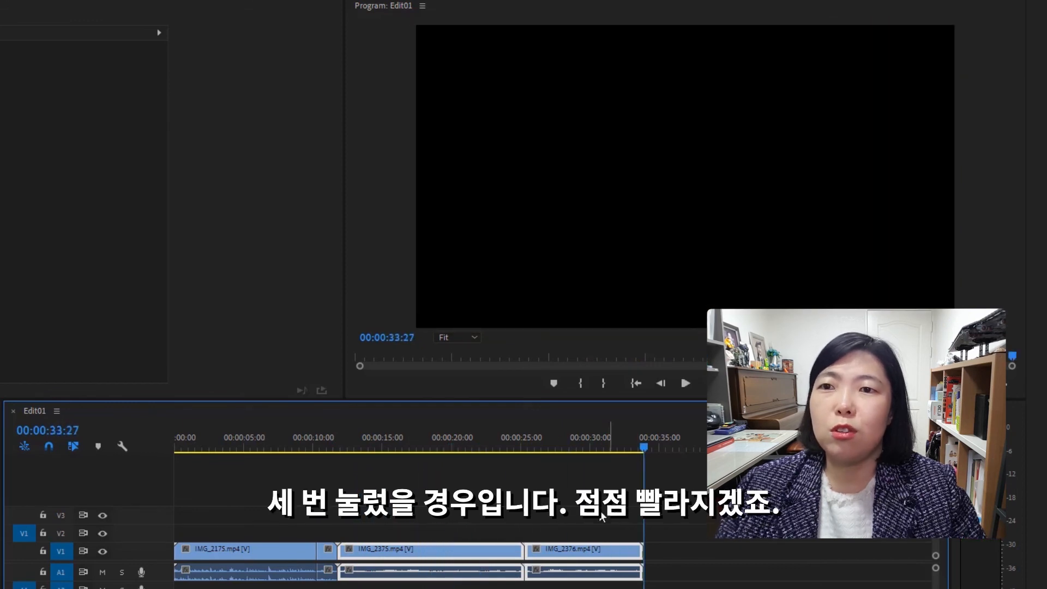
# - Play Edit01 in reverse at increasing speed back to its start, and play its opening forward in slow motion up to 00:00:03:26
pyautogui.press('j')
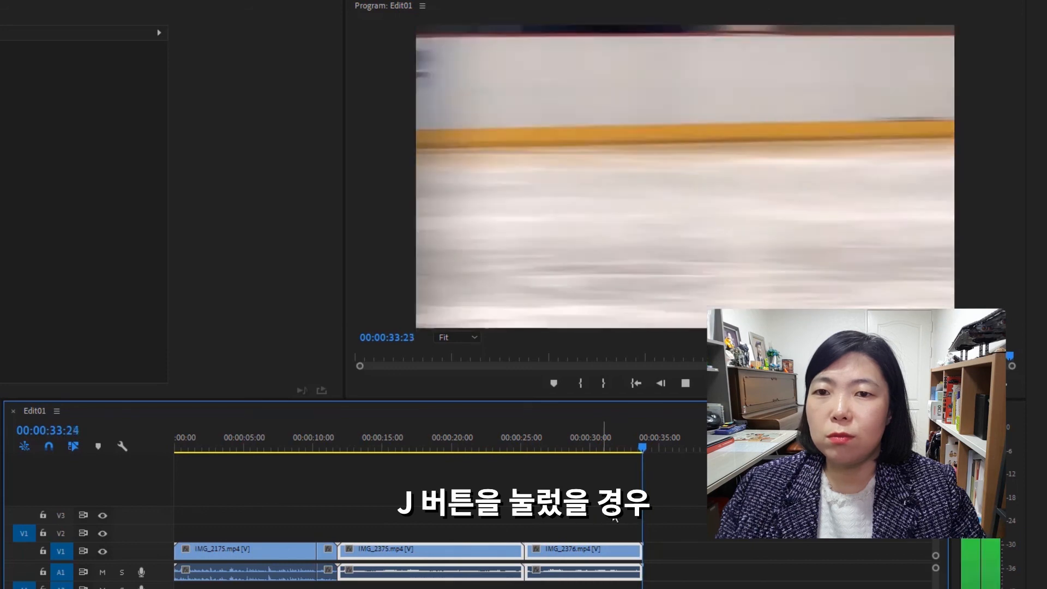
pyautogui.press('j')
pyautogui.press('j')
pyautogui.press('j')
pyautogui.press('j')
pyautogui.press('j')
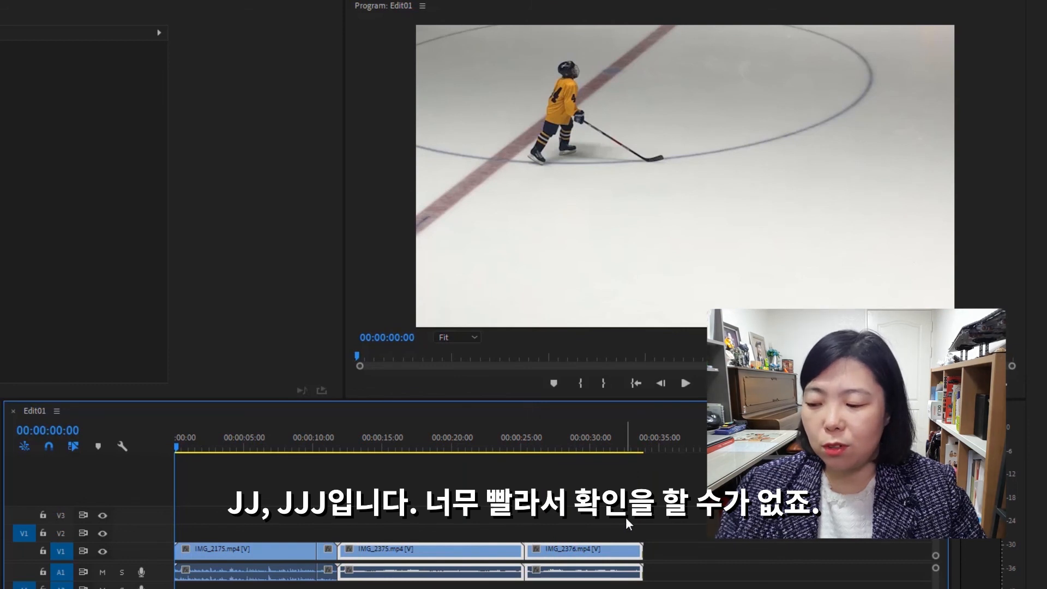
pyautogui.hotkey('shift', 'l')
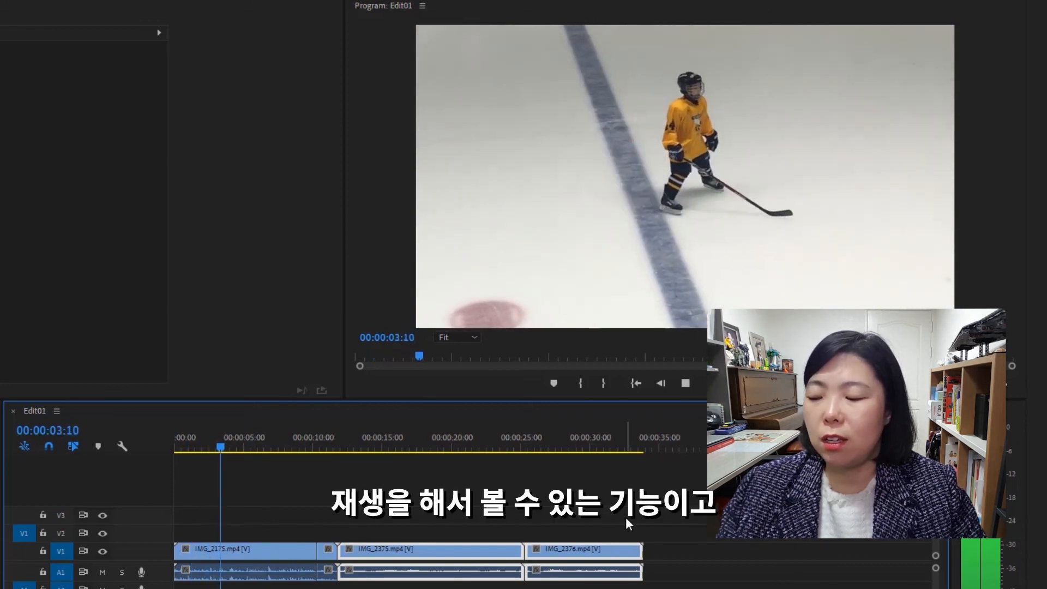
pyautogui.press('space')
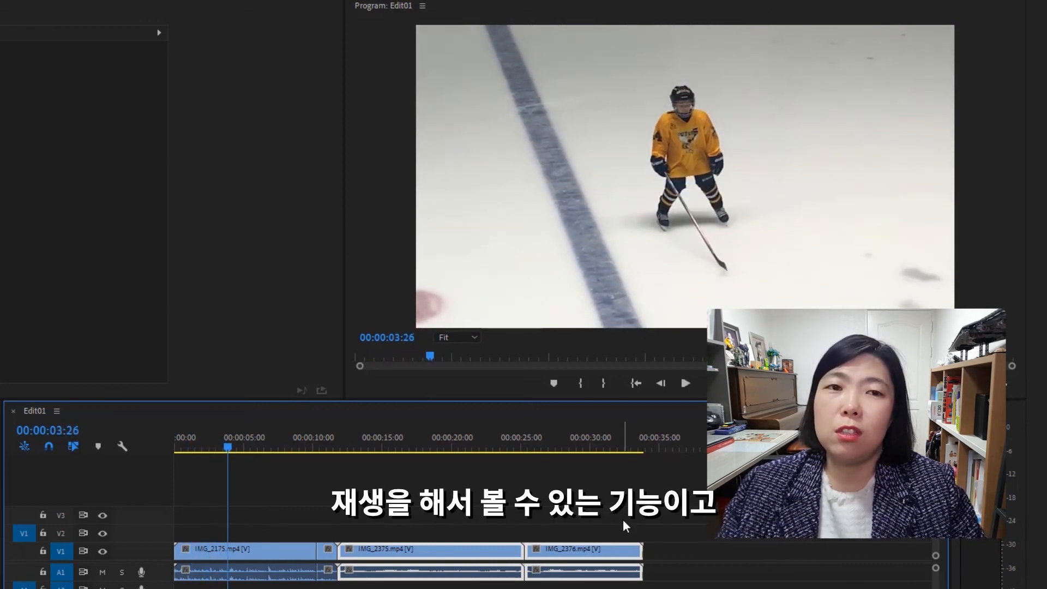